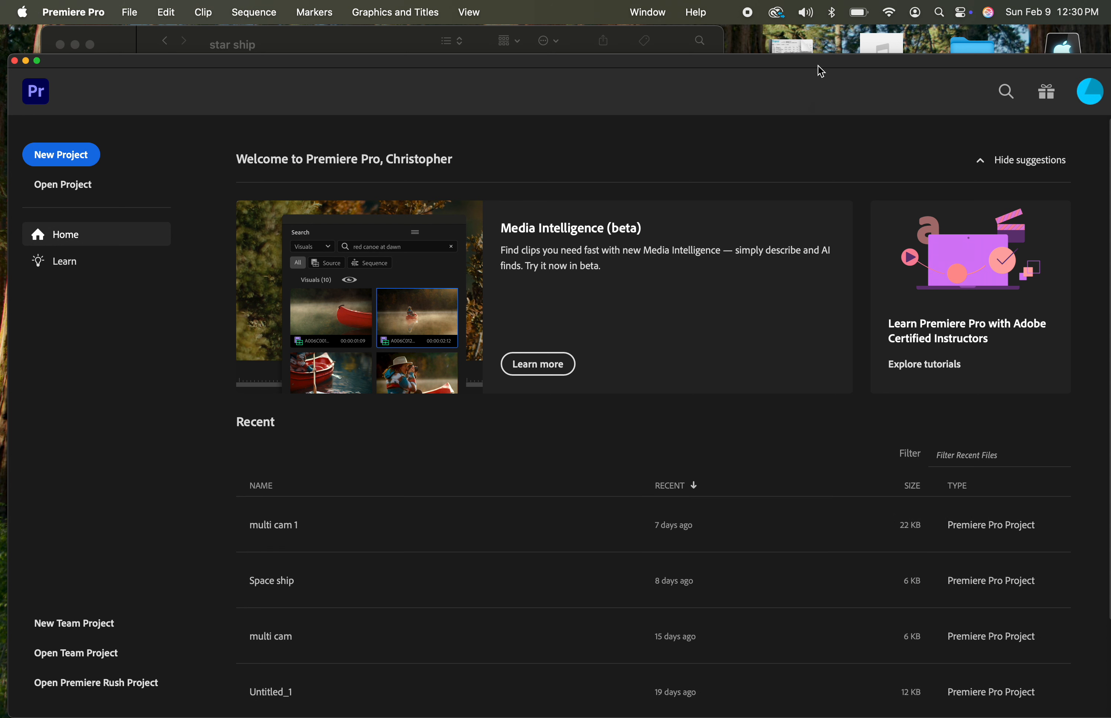
# Switch to the star ship folder in Finder and extract the Starship audio FOLDER ZIP archive
pyautogui.moveTo(821, 66); pyautogui.dragTo(812, 58)
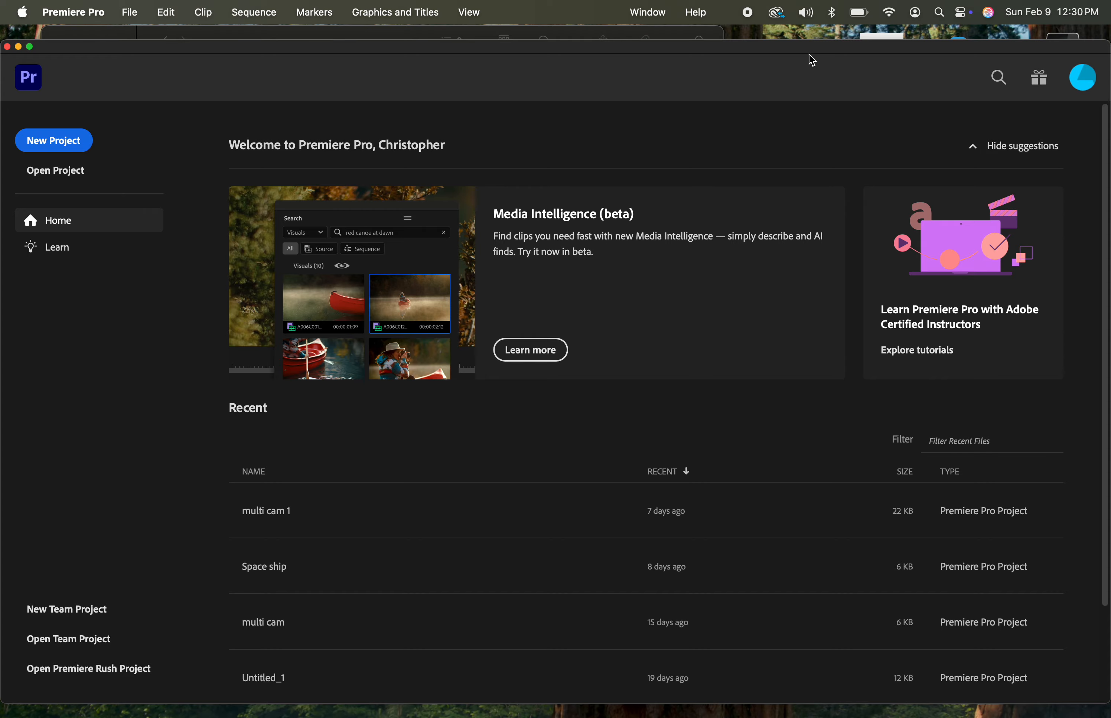
pyautogui.hotkey('ctrl', 'Up')
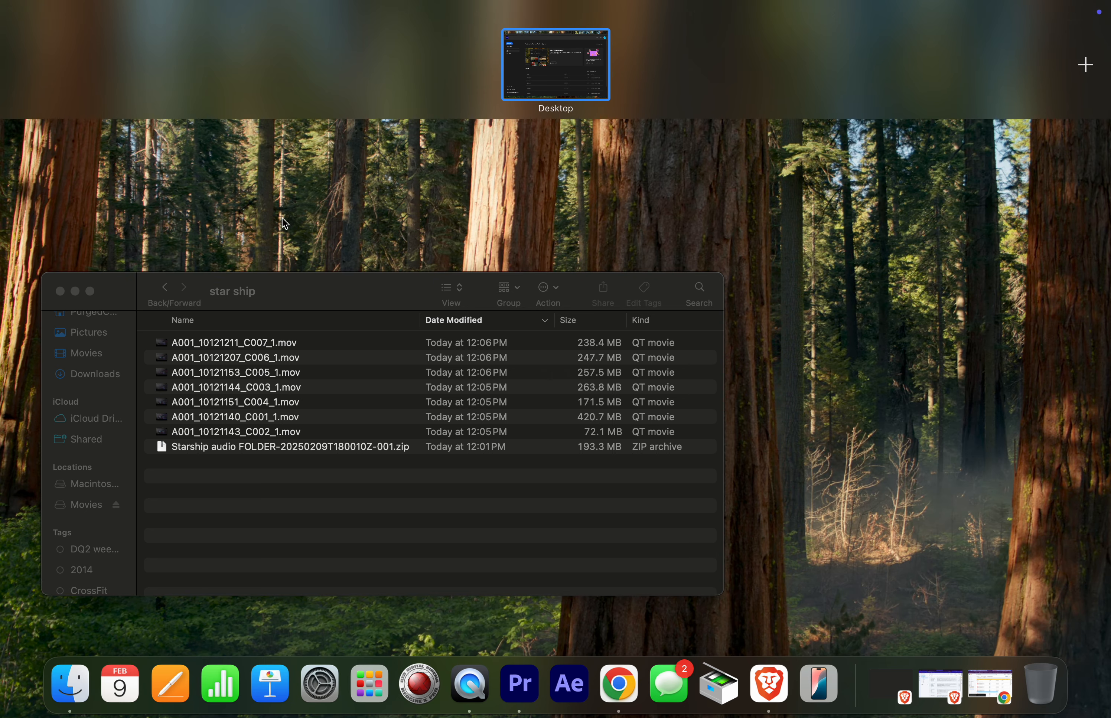
pyautogui.click(366, 394)
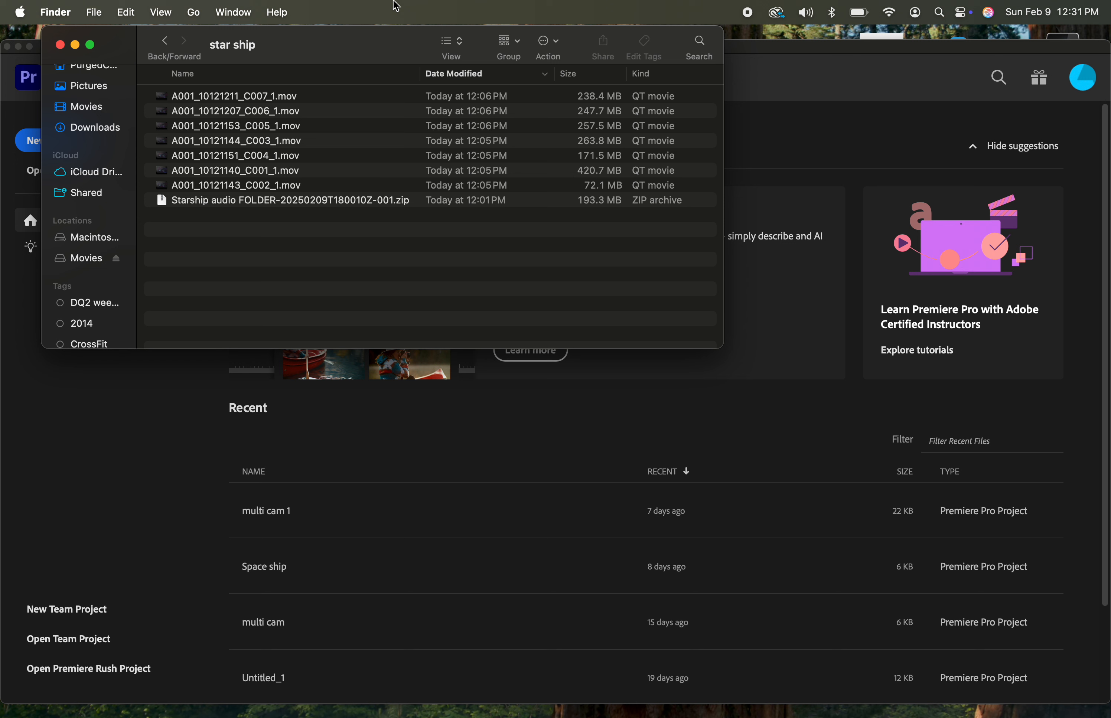
pyautogui.doubleClick(163, 199)
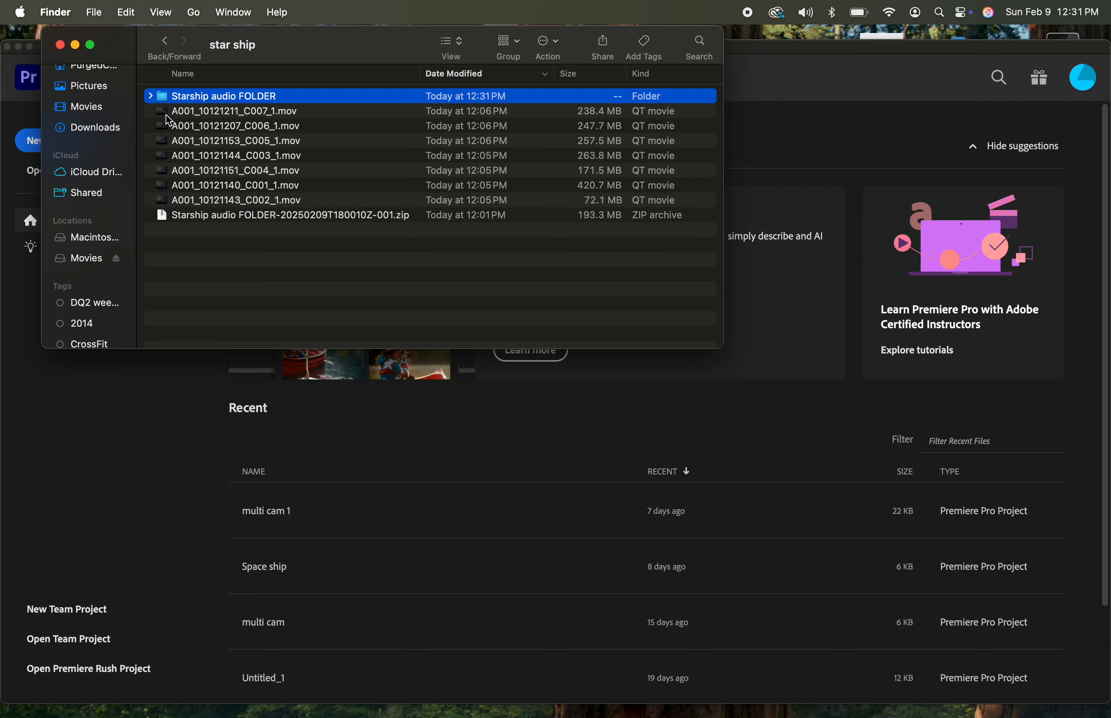
# Examine the contents of the extracted Starship audio FOLDER and preview the audio of MONO-030.wav
pyautogui.click(149, 96)
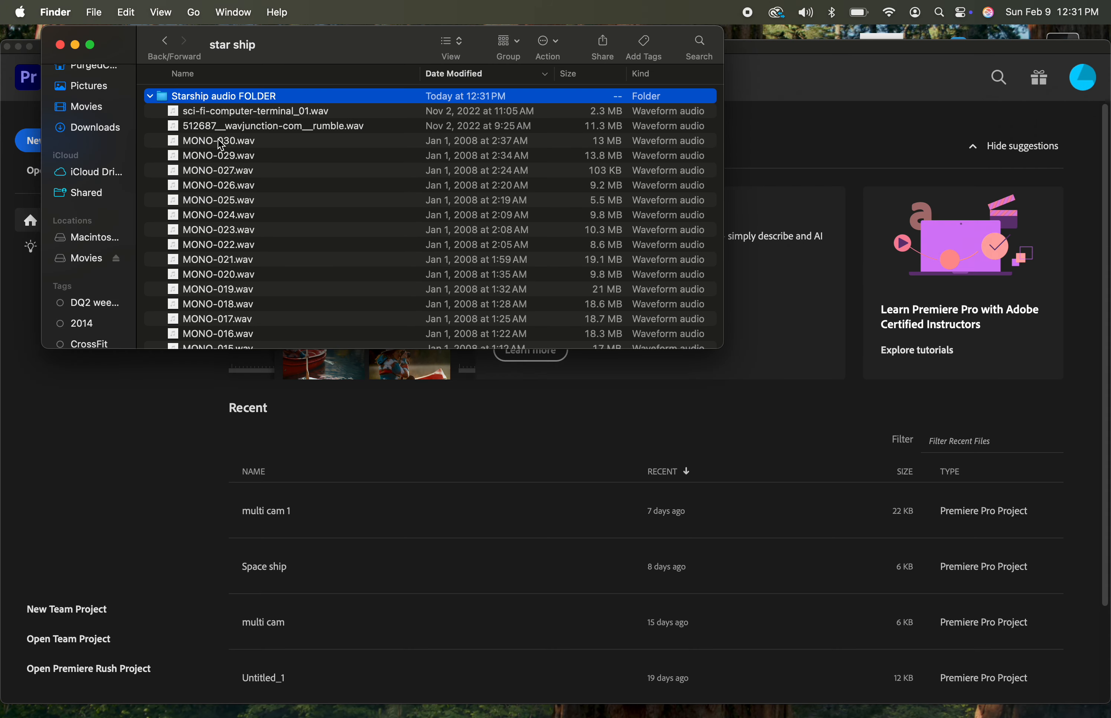
pyautogui.scroll(-2, 233, 152)
pyautogui.scroll(-5, 233, 152)
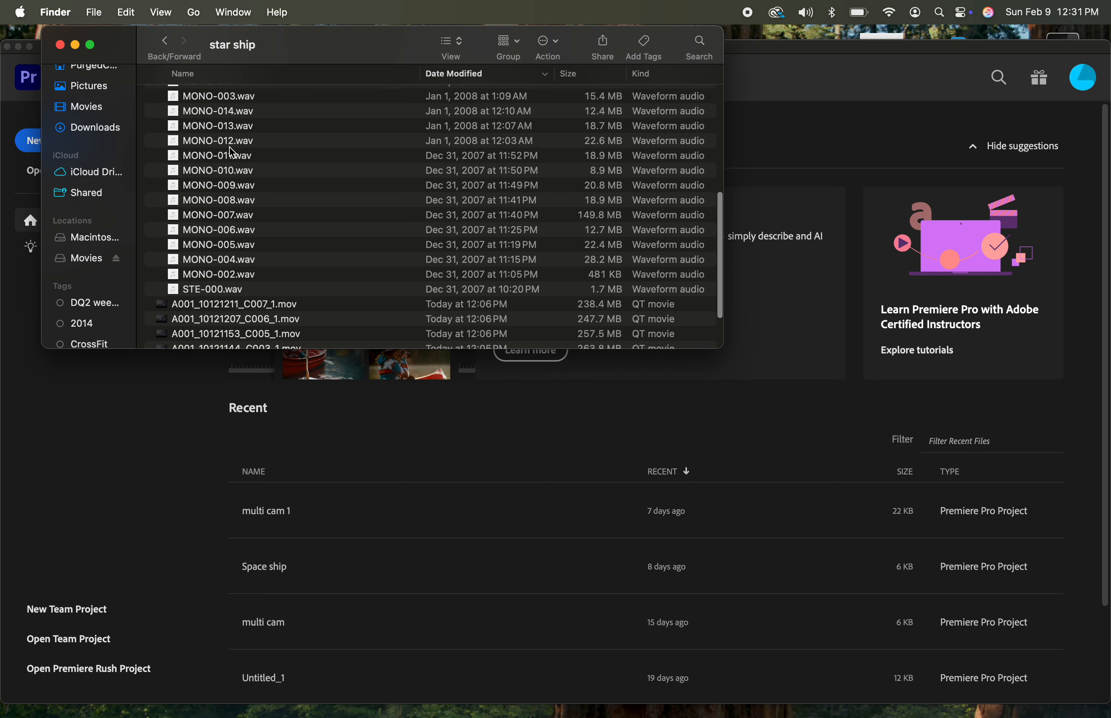
pyautogui.scroll(10, 232, 153)
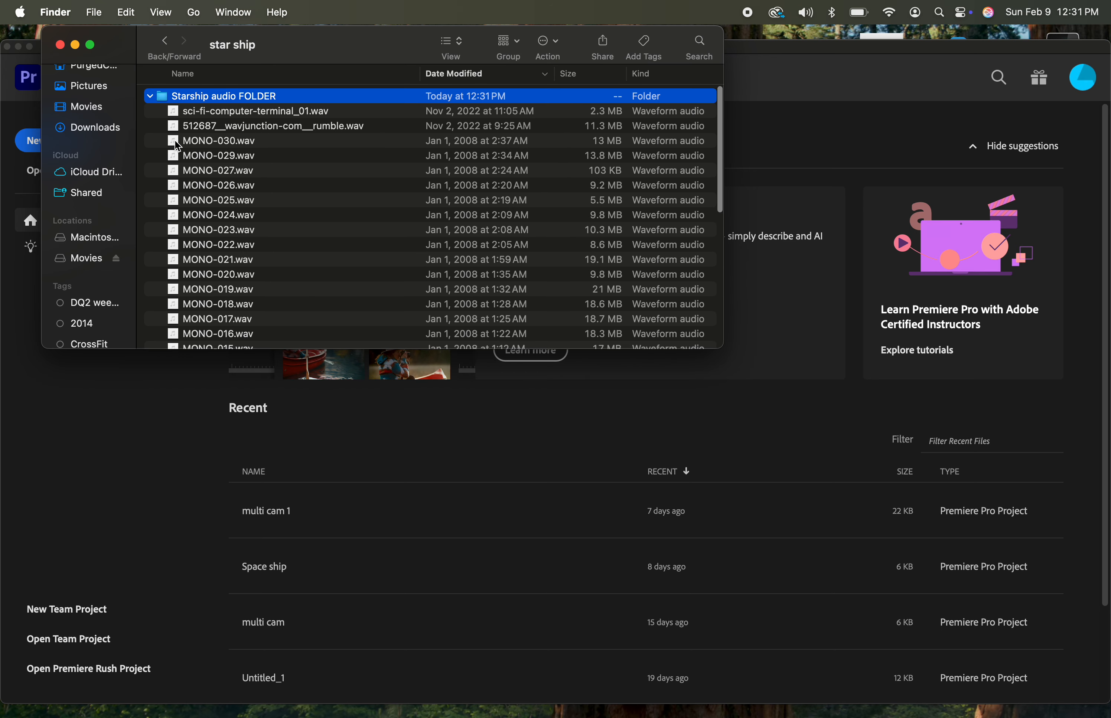
pyautogui.click(176, 143)
pyautogui.press('space')
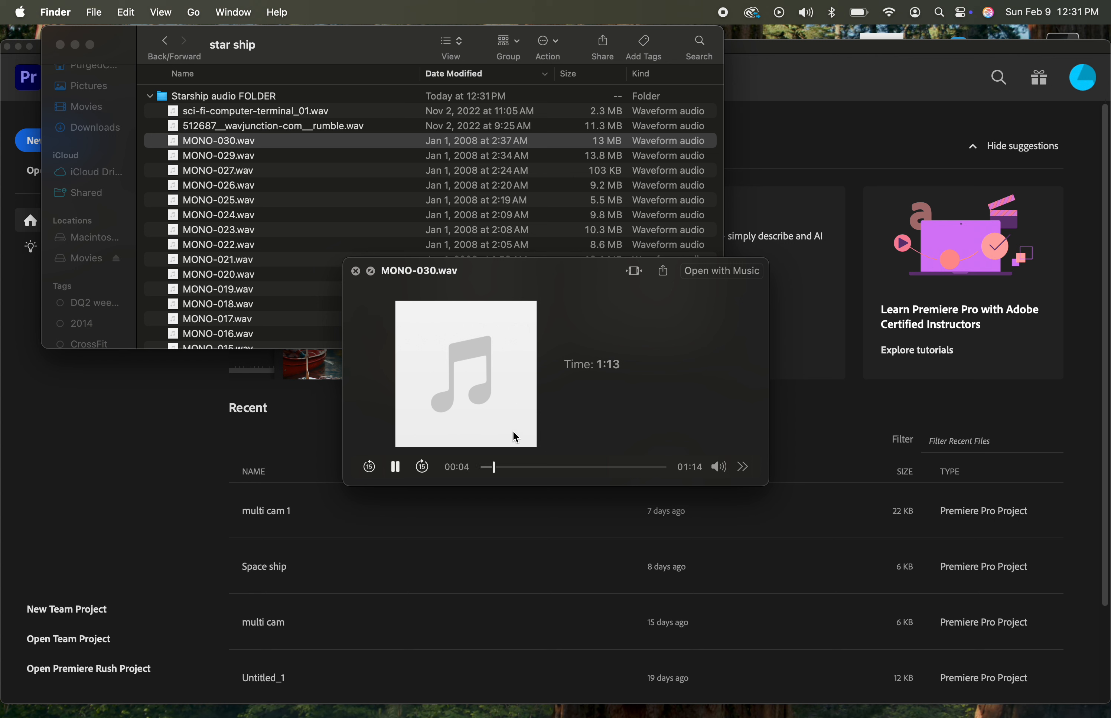
pyautogui.click(395, 467)
pyautogui.press('space')
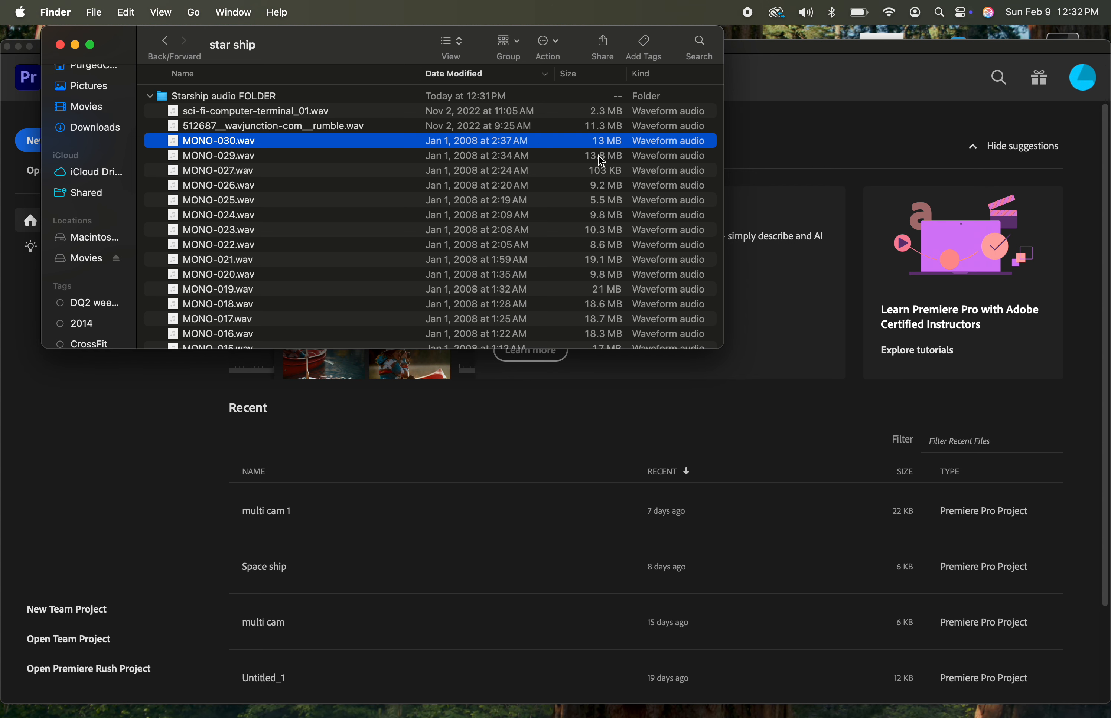
# Switch back to Premiere Pro and start a new project named Starship
pyautogui.click(767, 78)
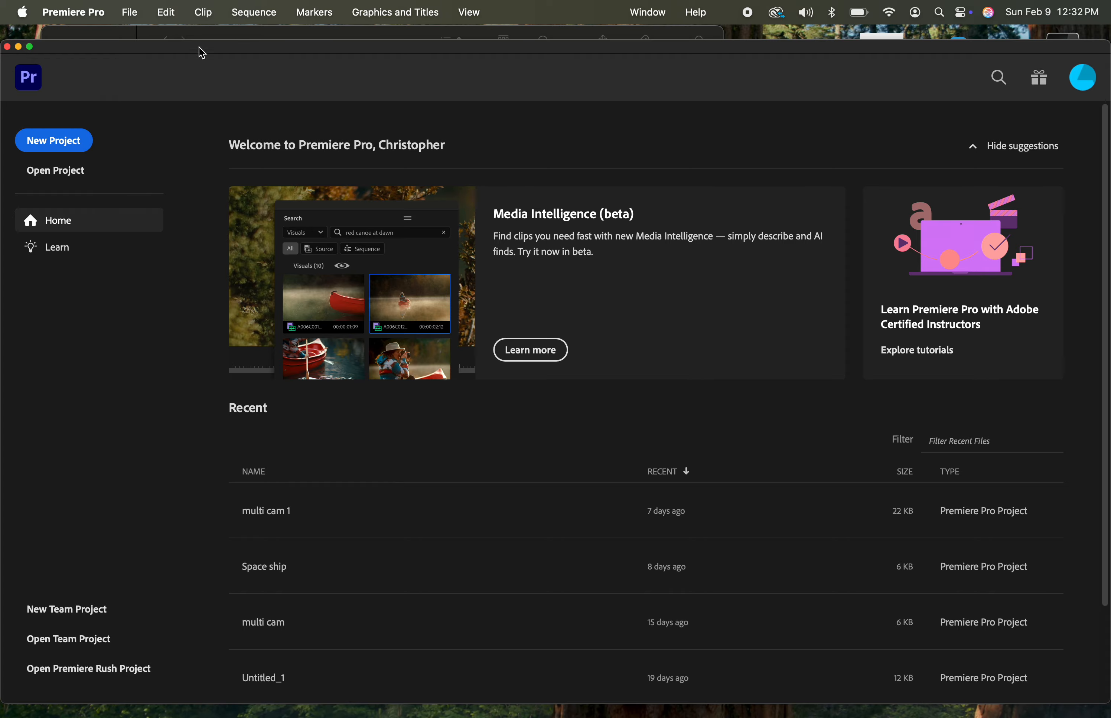
pyautogui.moveTo(210, 50); pyautogui.dragTo(215, 42)
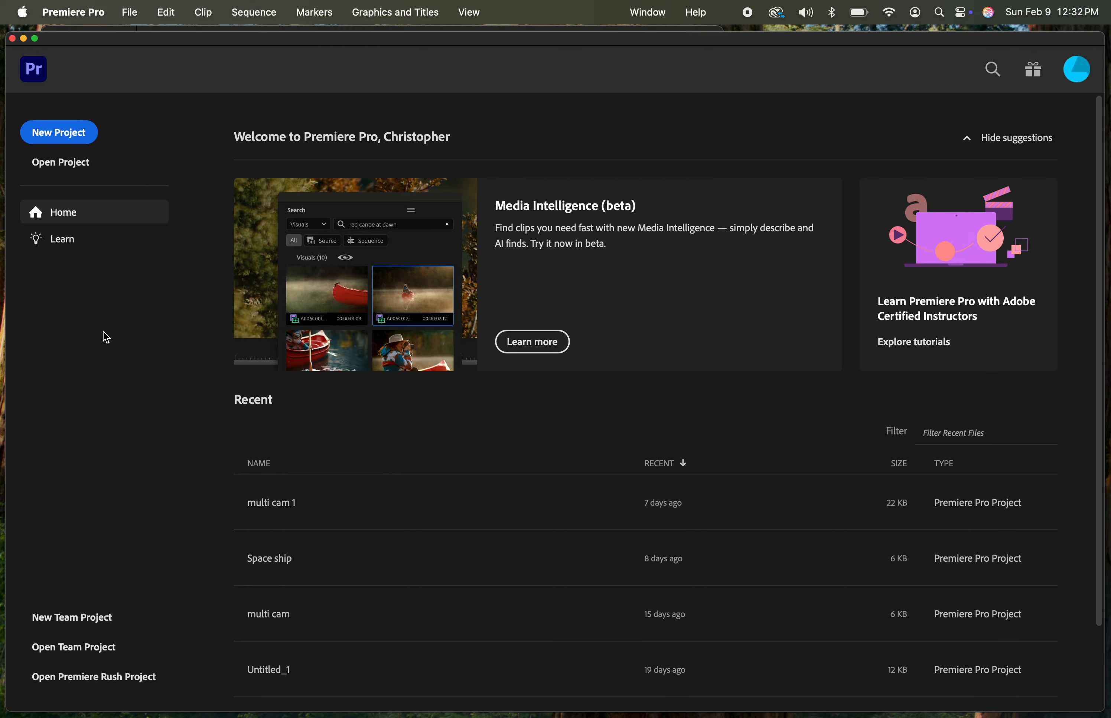
pyautogui.click(59, 133)
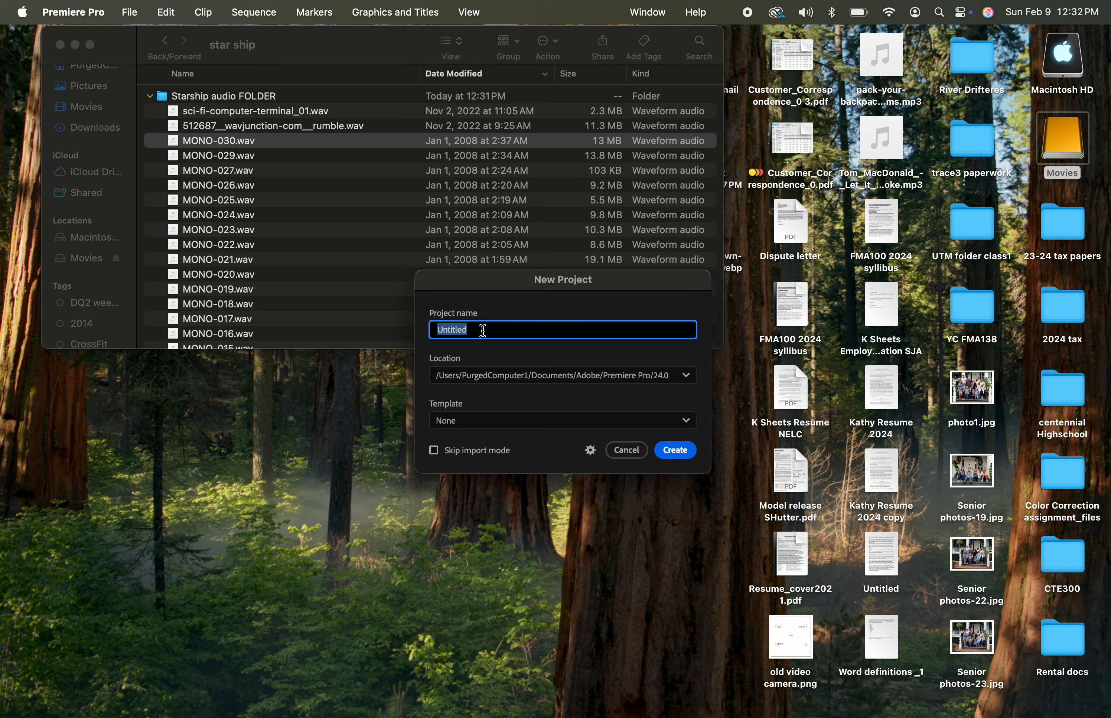
pyautogui.write('Starship')
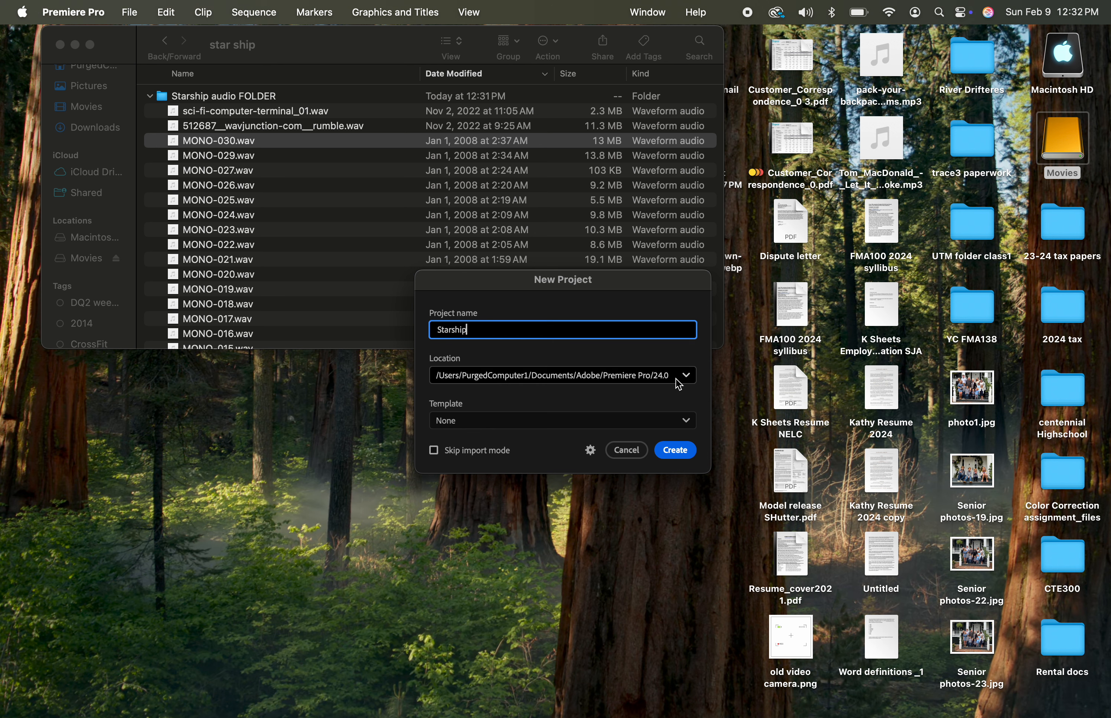
# Set the project location to the star ship folder on the Movies drive and create the project
pyautogui.click(687, 379)
pyautogui.click(515, 466)
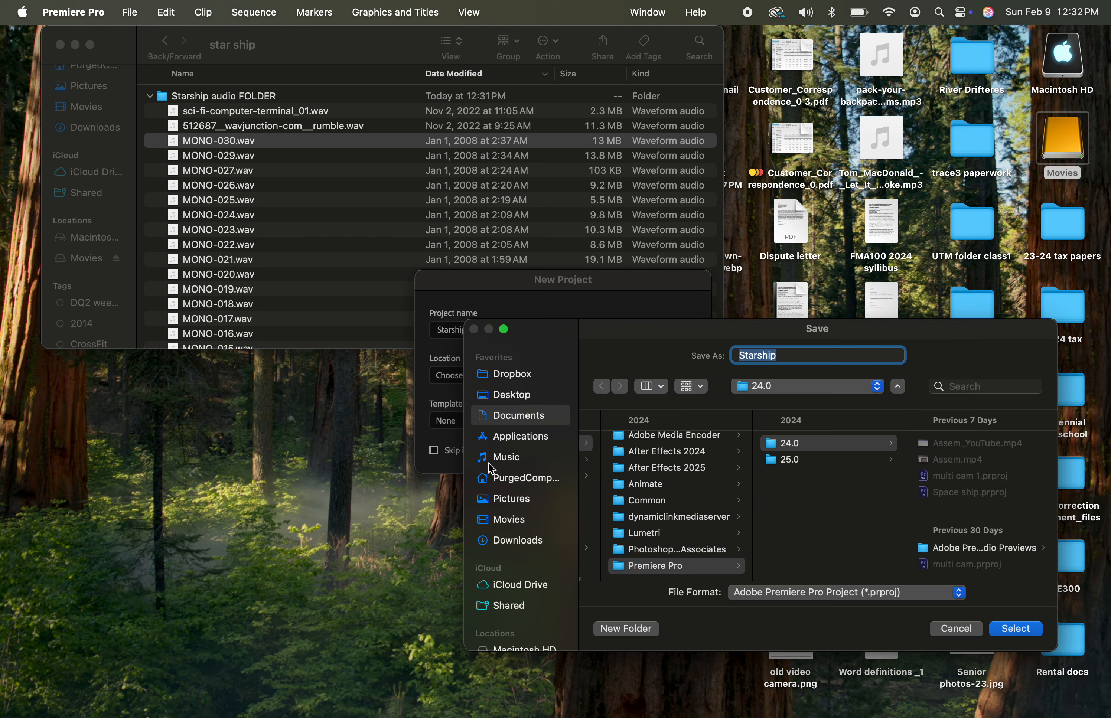
pyautogui.scroll(-5, 504, 581)
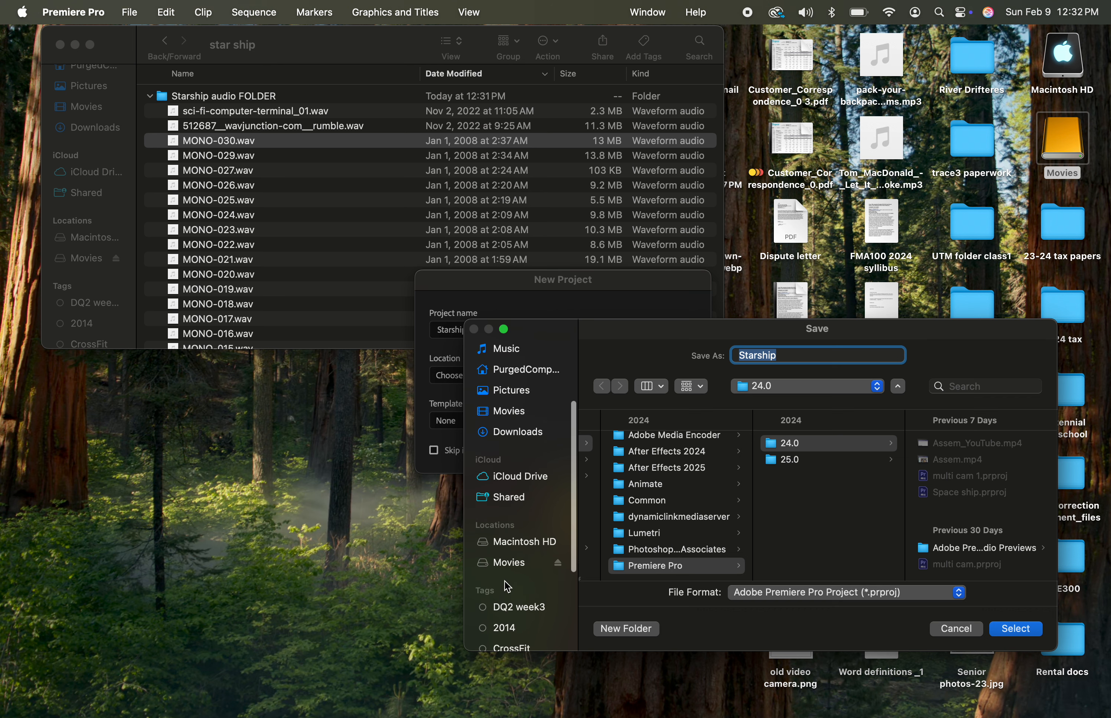
pyautogui.click(507, 560)
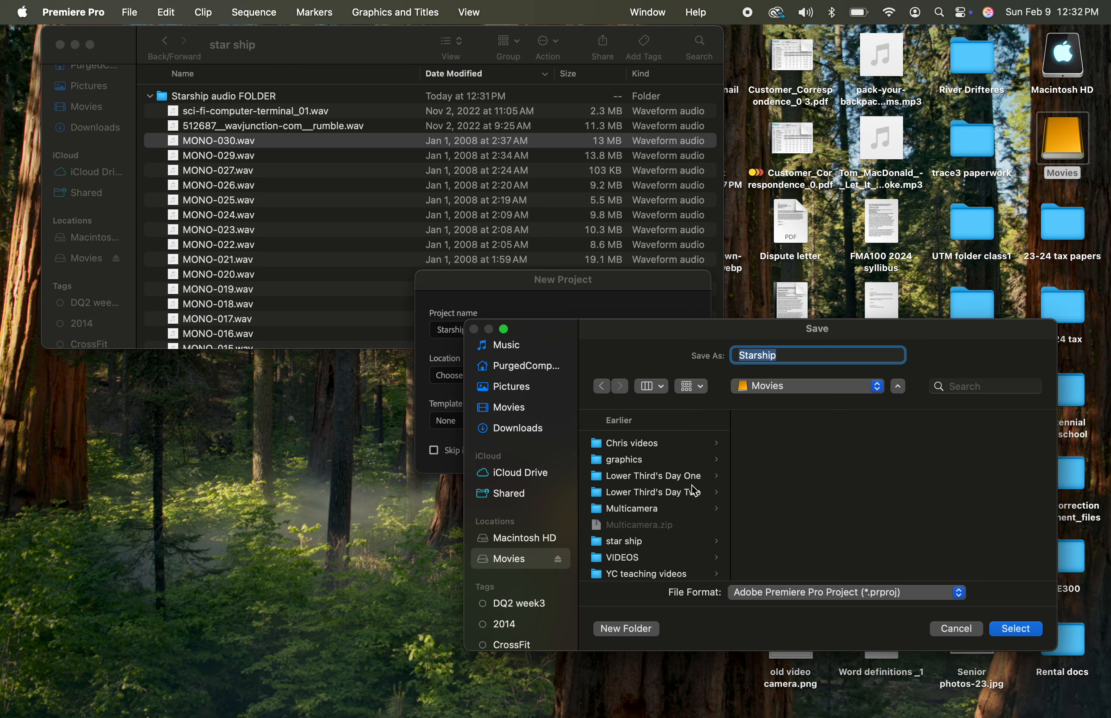
pyautogui.scroll(-1, 695, 491)
pyautogui.click(647, 535)
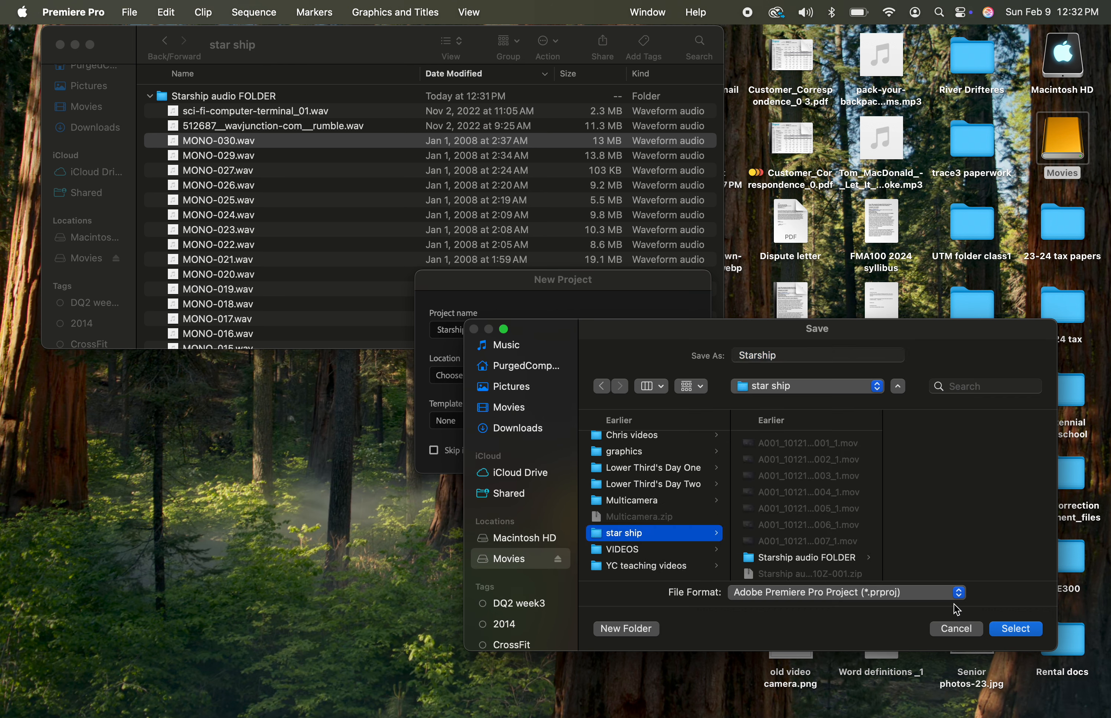
pyautogui.click(1017, 629)
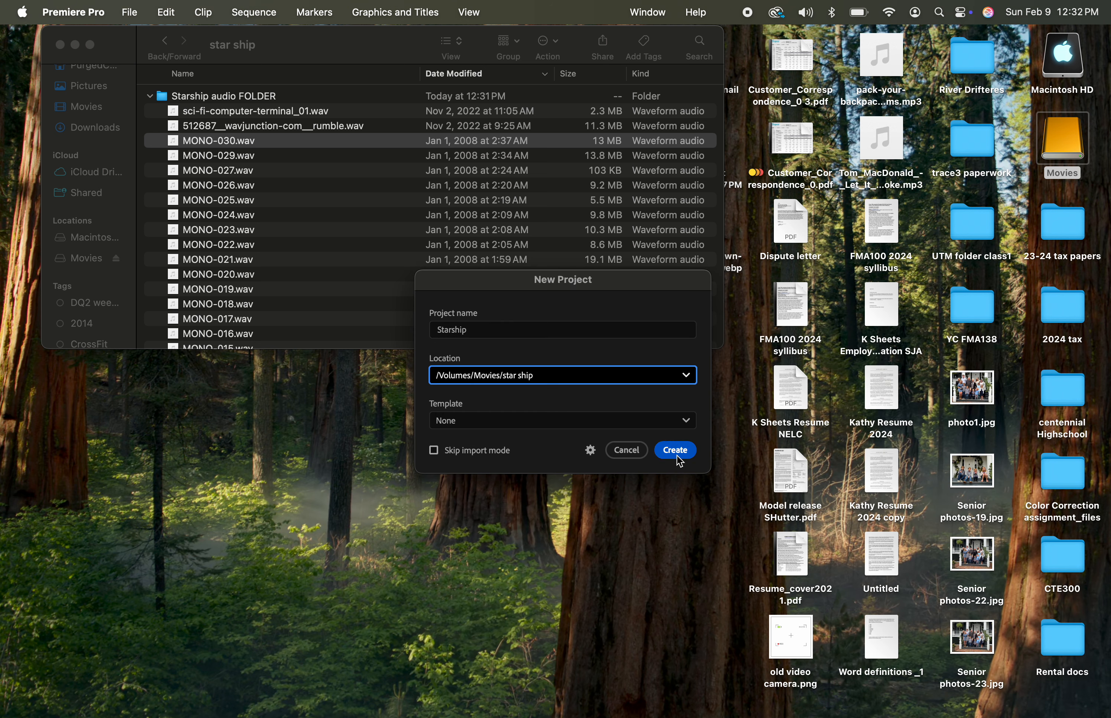
pyautogui.click(677, 450)
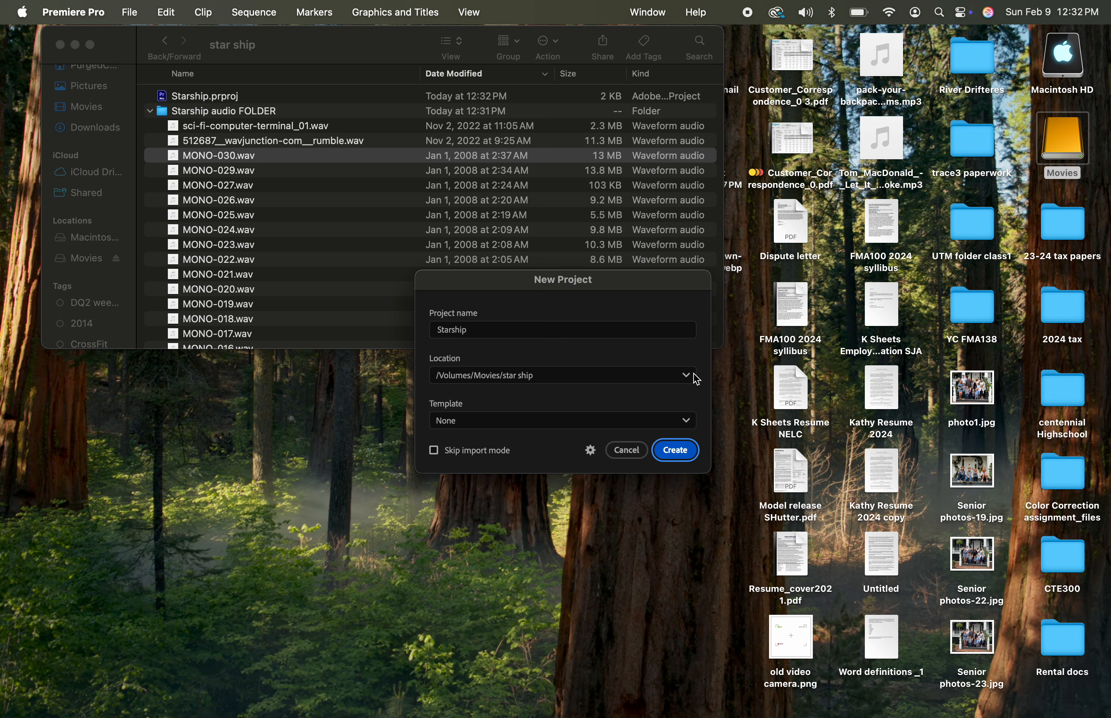
pyautogui.click(683, 448)
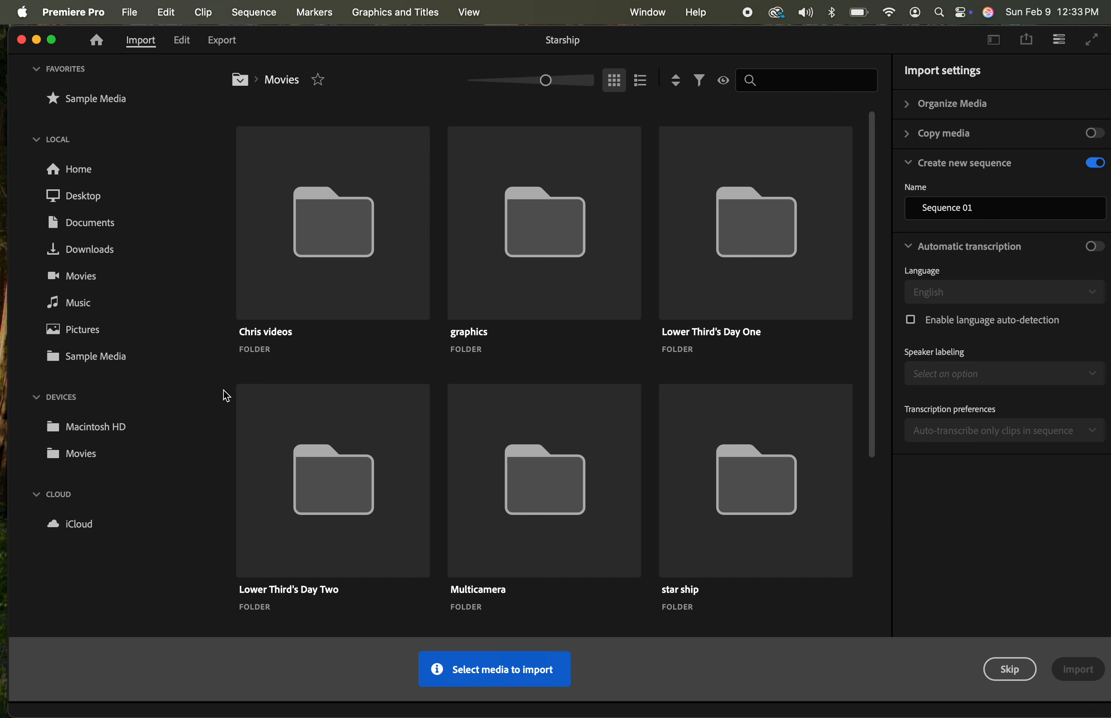
# Open the star ship folder in the media browser and select Starship audio FOLDER and clips C004_1 through C007_1 for import
pyautogui.scroll(-5, 603, 301)
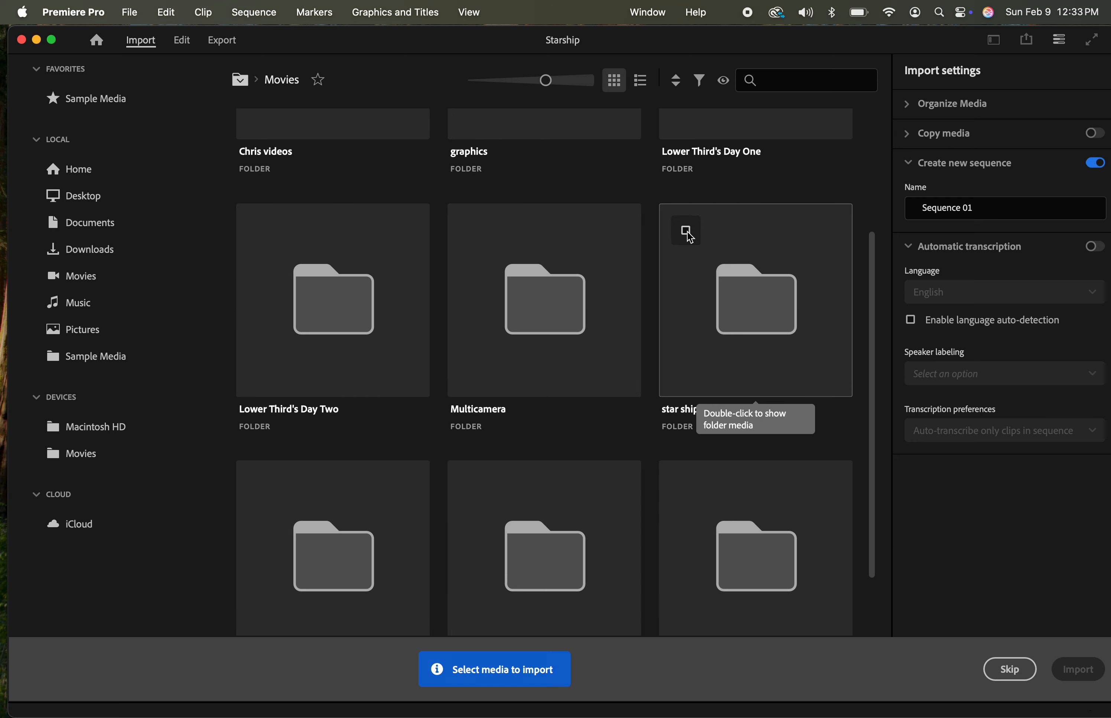
pyautogui.doubleClick(734, 271)
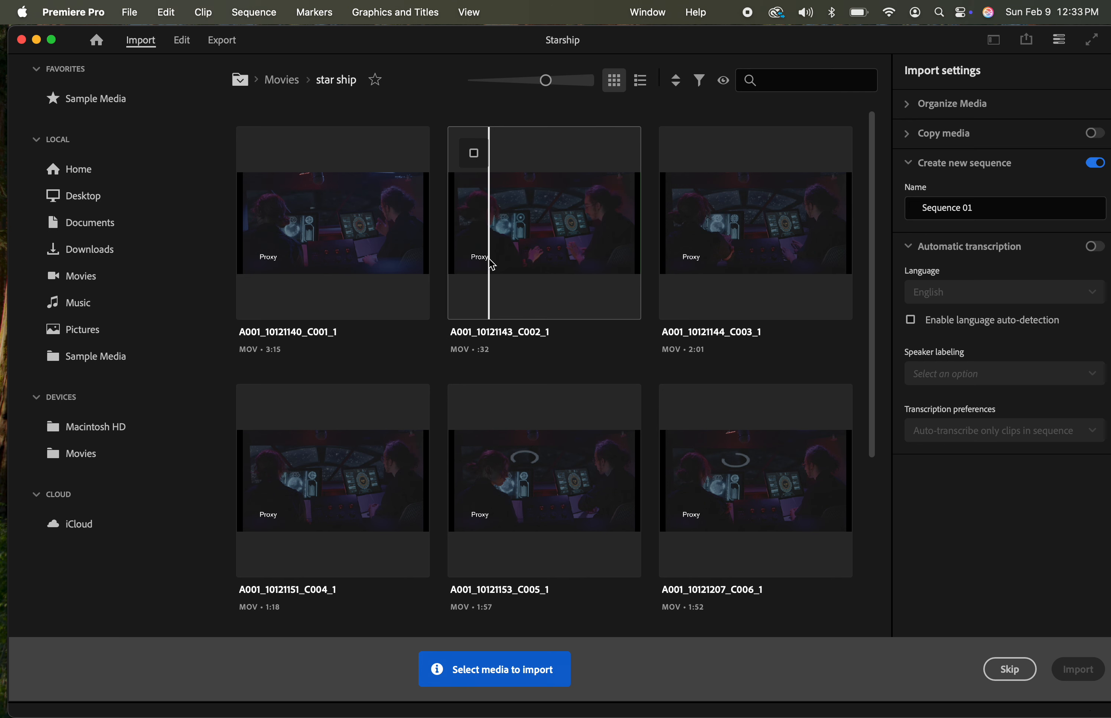
pyautogui.scroll(-5, 490, 270)
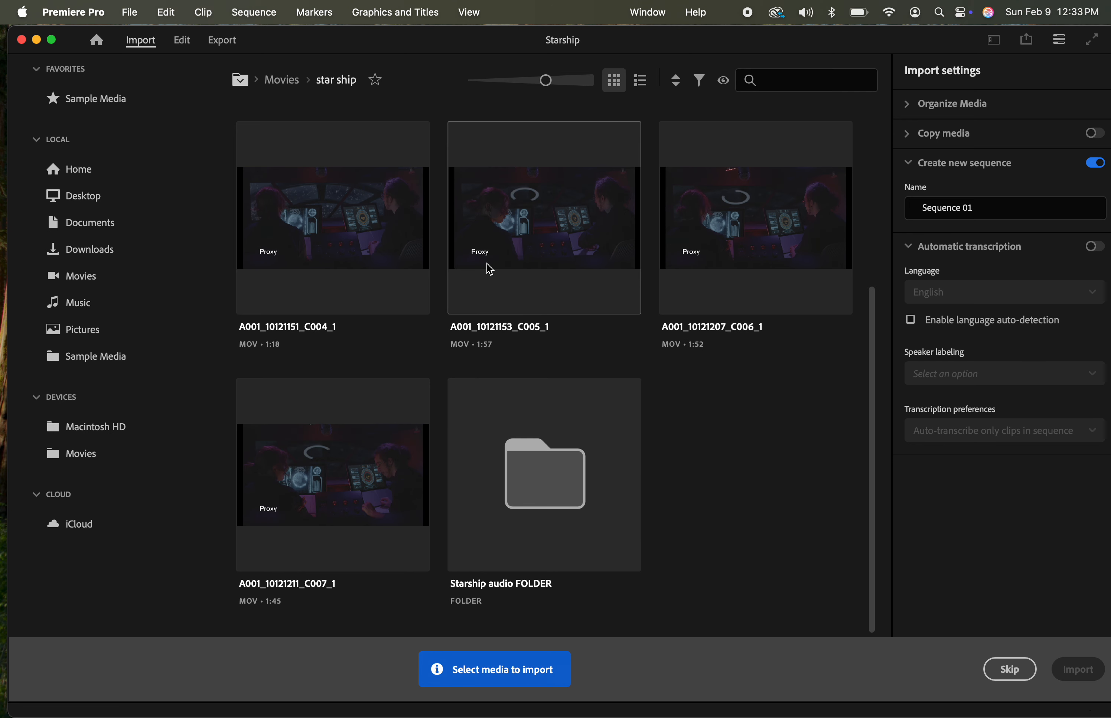
pyautogui.click(474, 405)
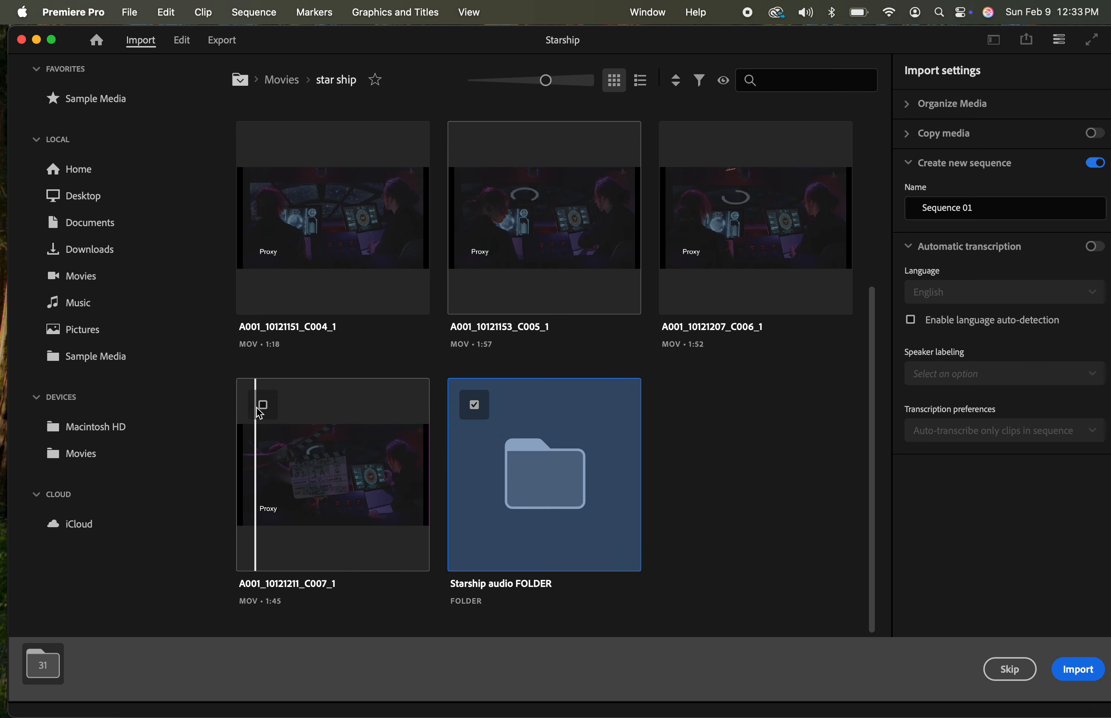
pyautogui.click(261, 405)
pyautogui.click(264, 148)
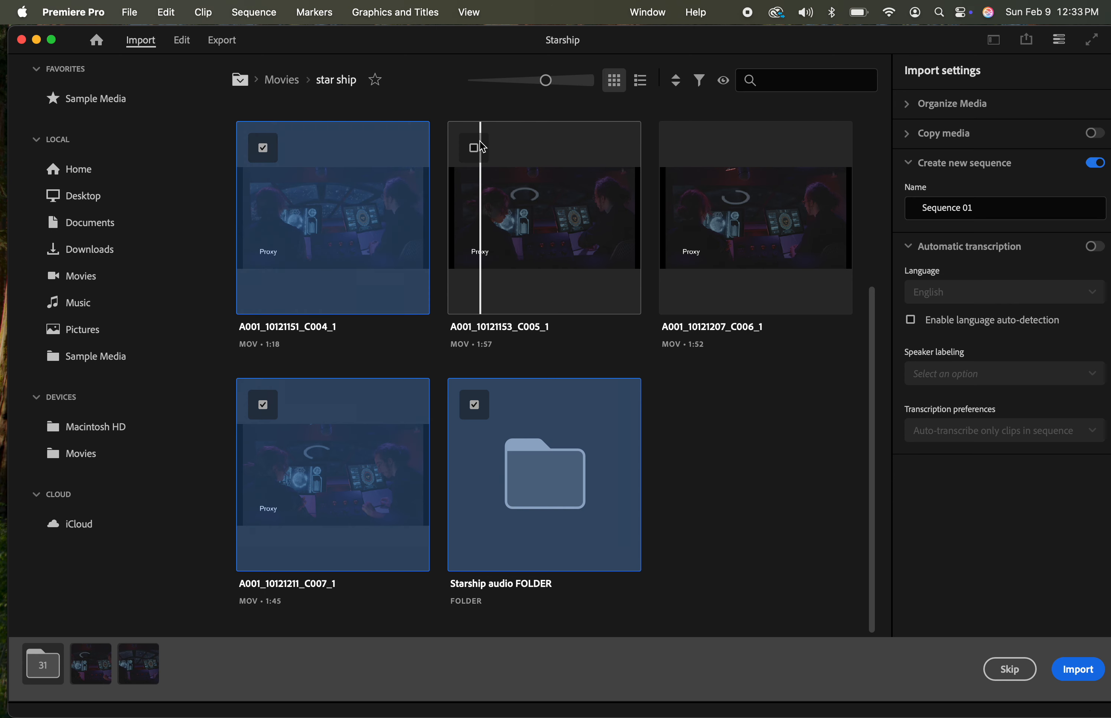
pyautogui.click(483, 148)
pyautogui.click(688, 150)
# Add clips C001_1, C002_1 and C003_1 to the selection and import all selected media into a new sequence named Sequence 01
pyautogui.scroll(5, 710, 410)
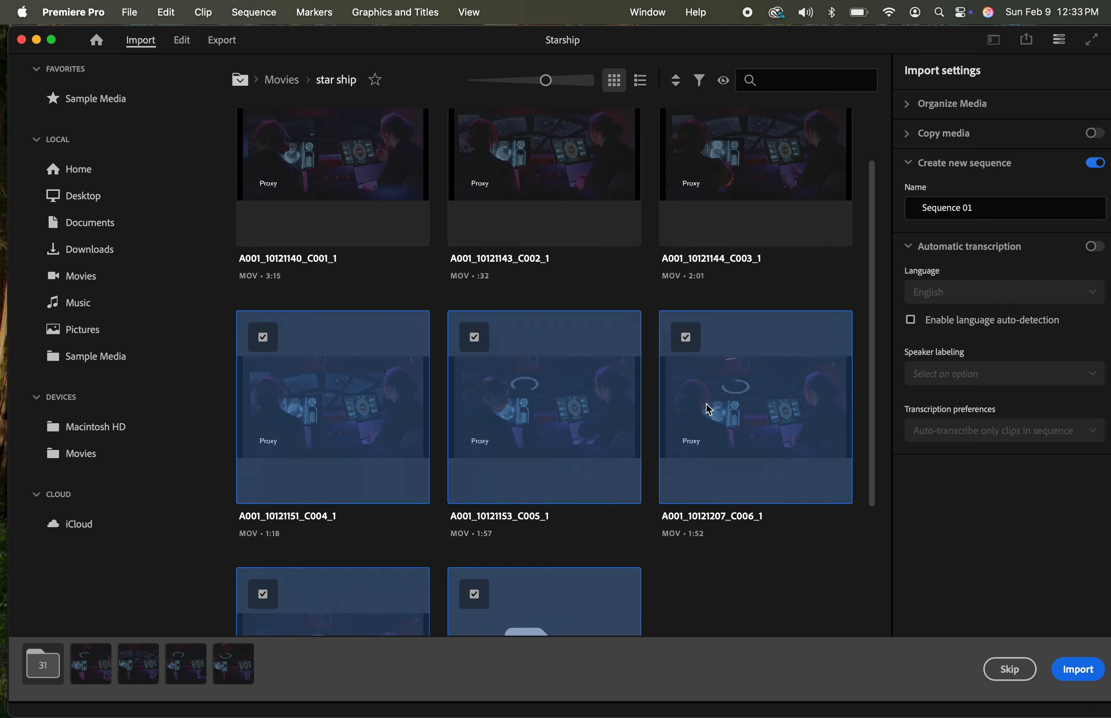
pyautogui.scroll(2, 709, 410)
pyautogui.click(685, 154)
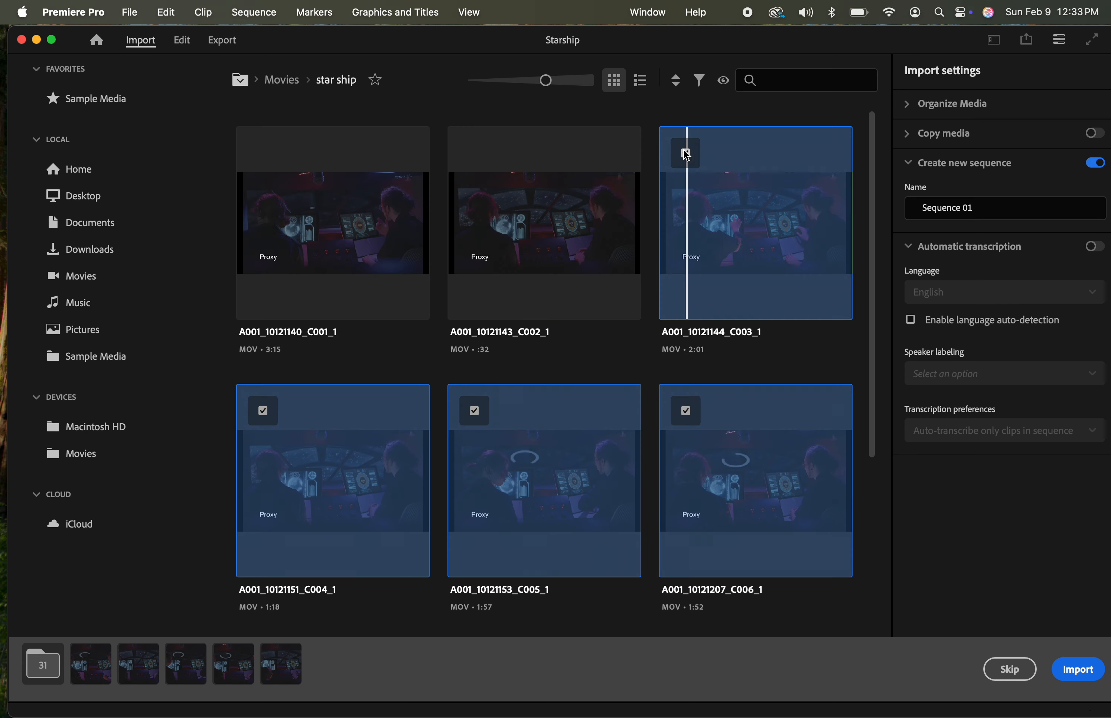
pyautogui.click(474, 153)
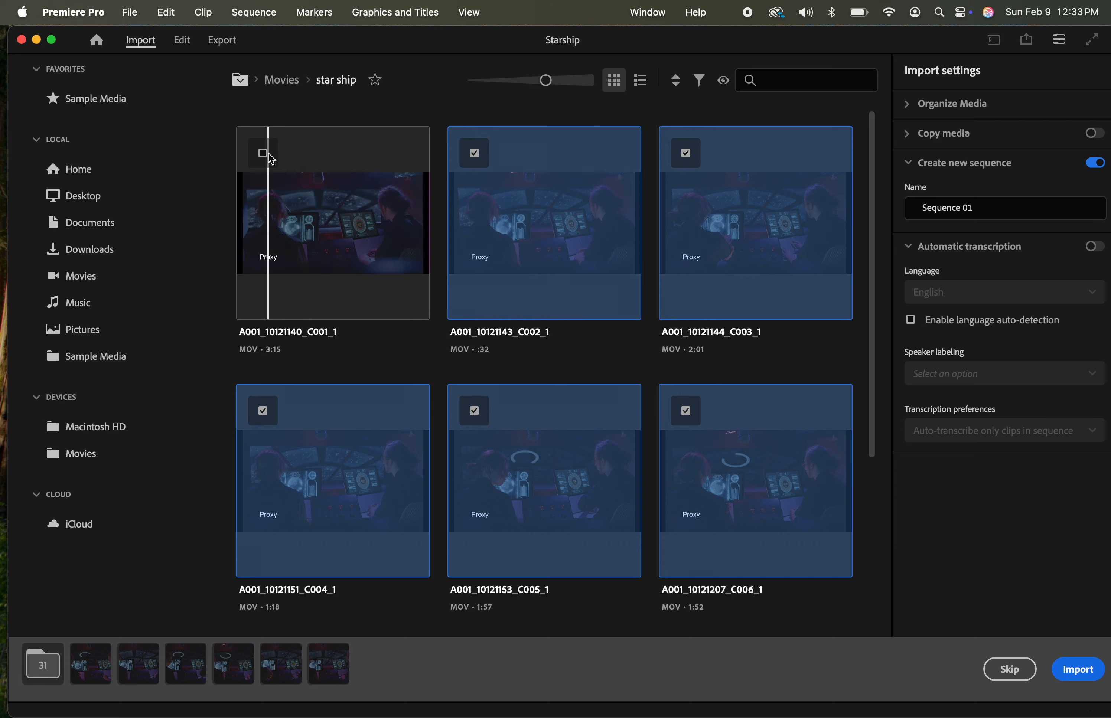
pyautogui.click(270, 157)
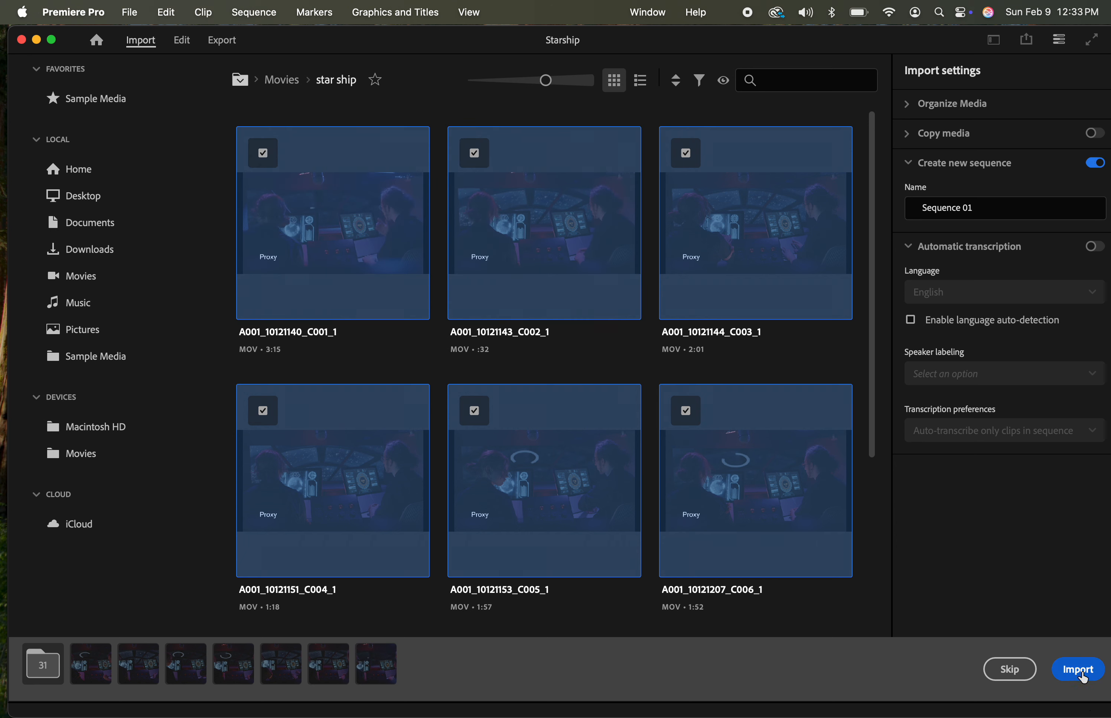
pyautogui.click(1078, 669)
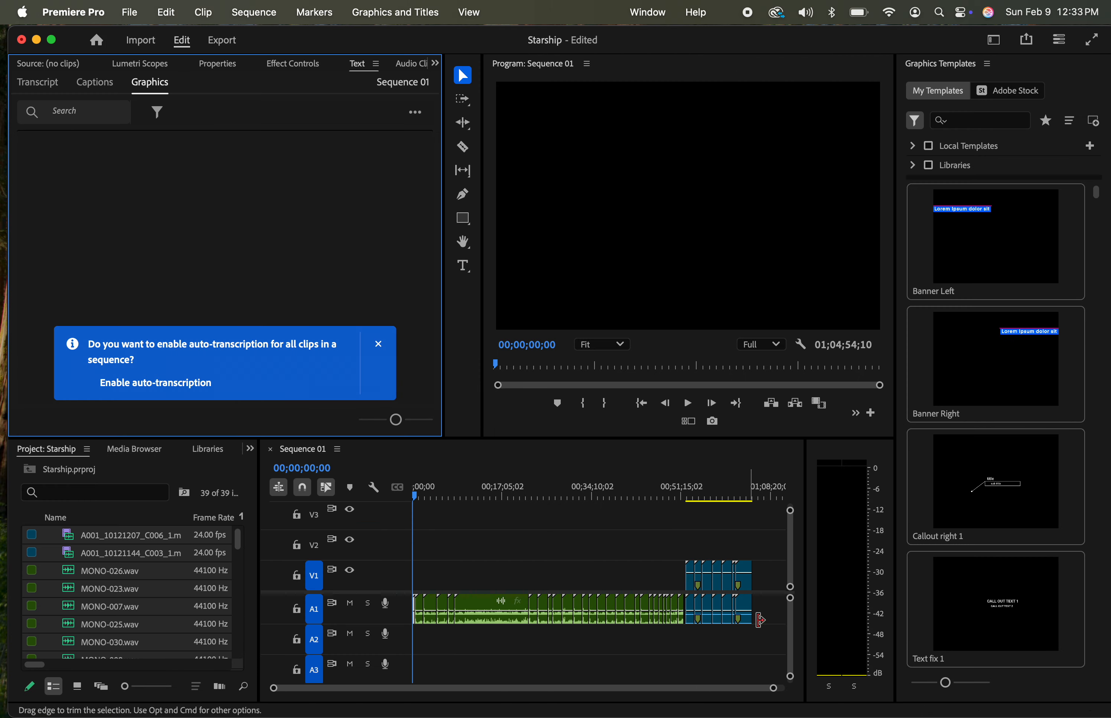
# Switch to the Editing workspace and enlarge the timeline and project area by shrinking the monitors above
pyautogui.click(759, 582)
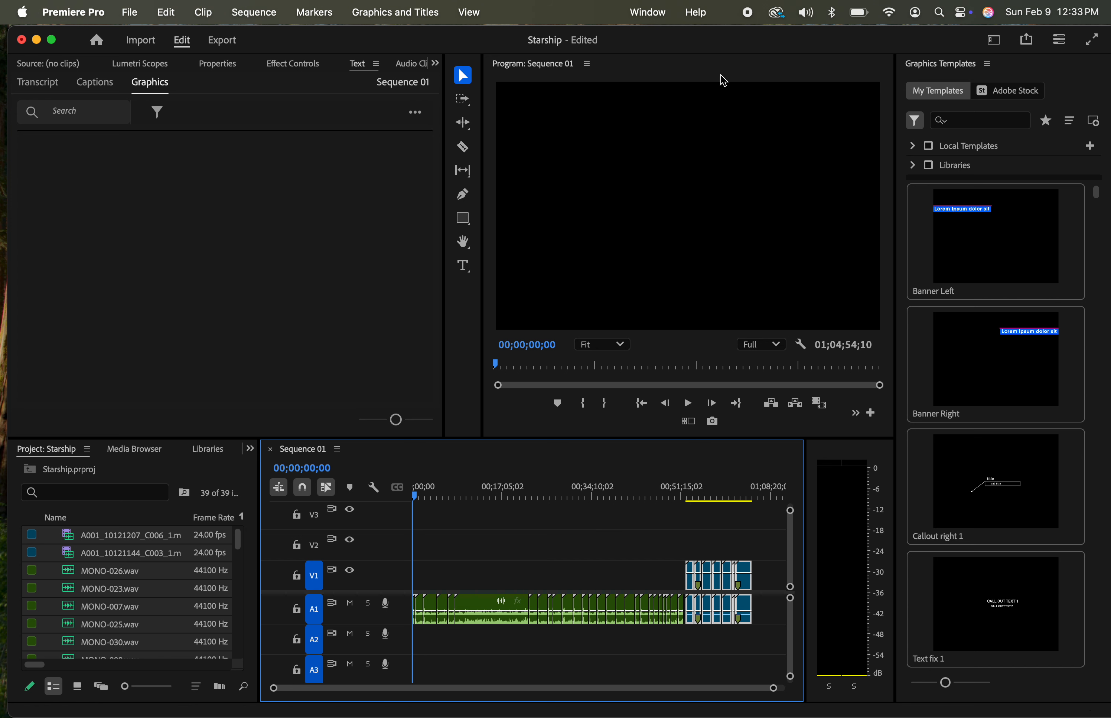
pyautogui.click(995, 43)
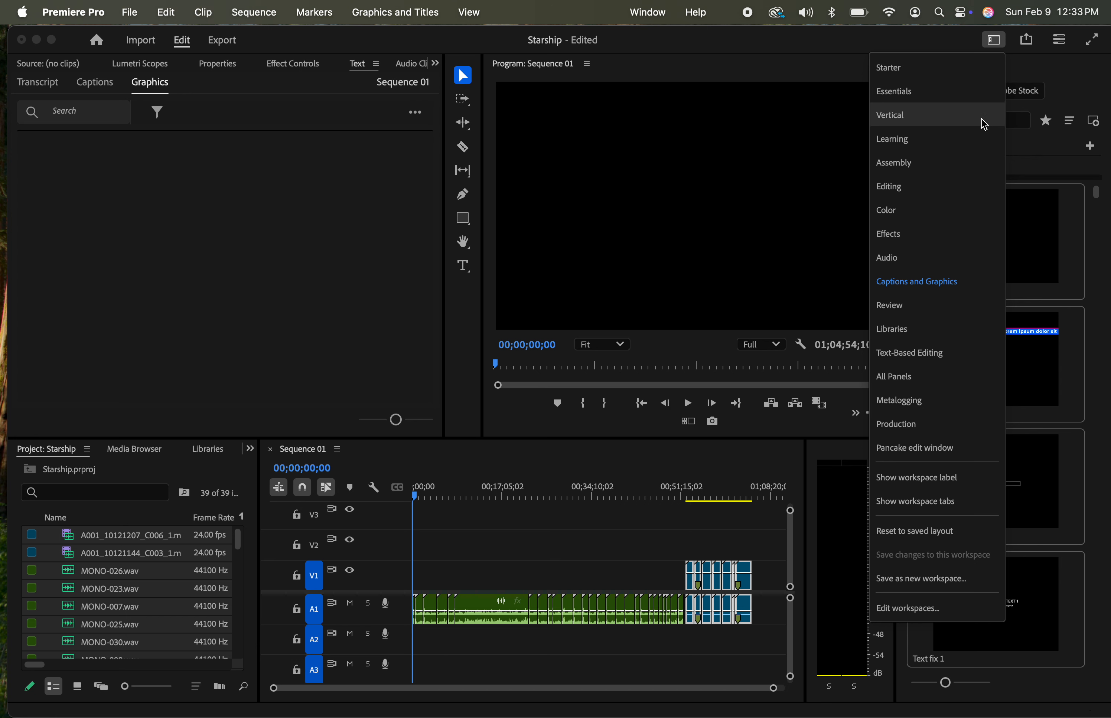
pyautogui.click(985, 188)
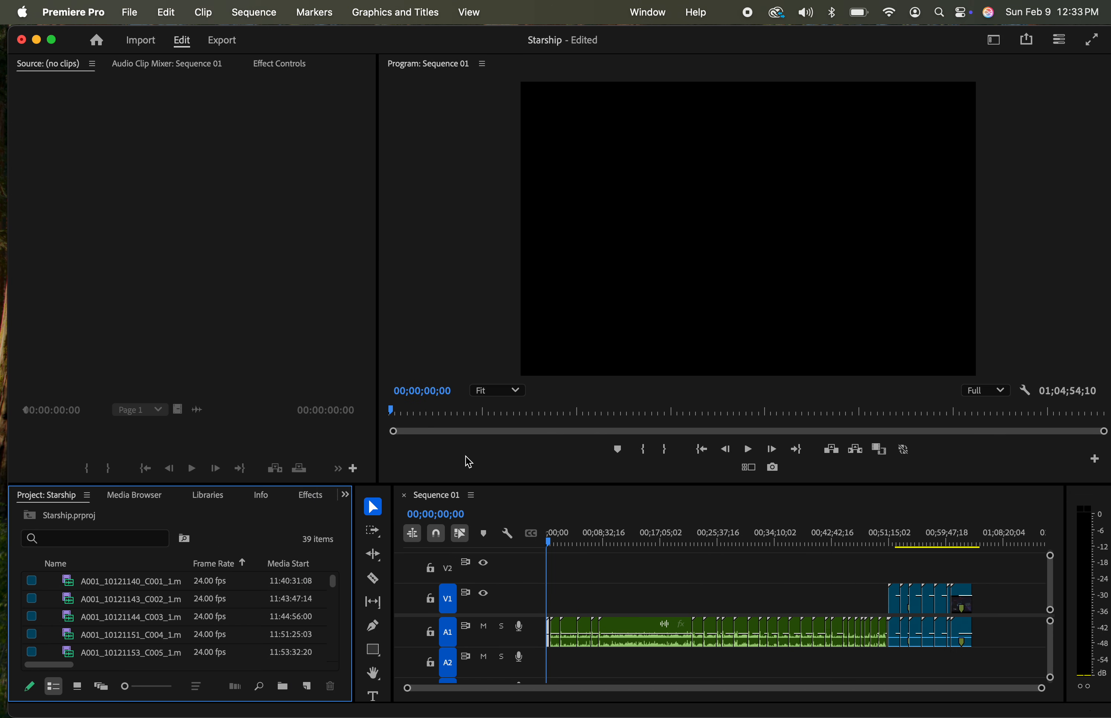
pyautogui.moveTo(424, 484); pyautogui.dragTo(434, 348)
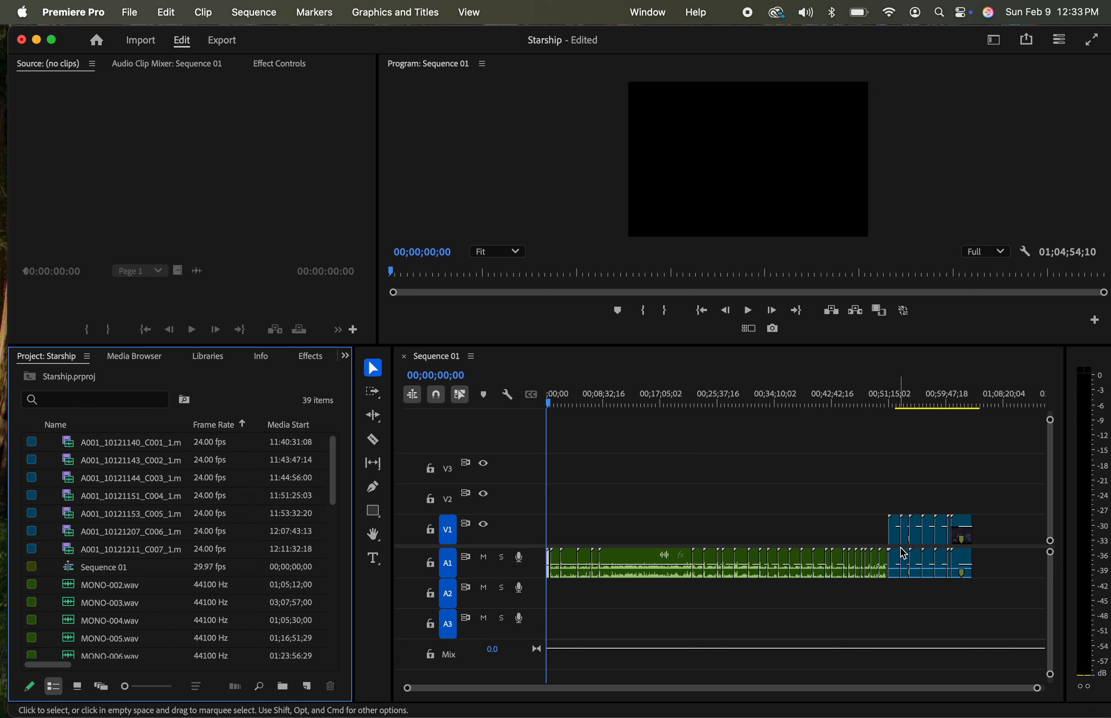
pyautogui.click(889, 481)
pyautogui.click(897, 514)
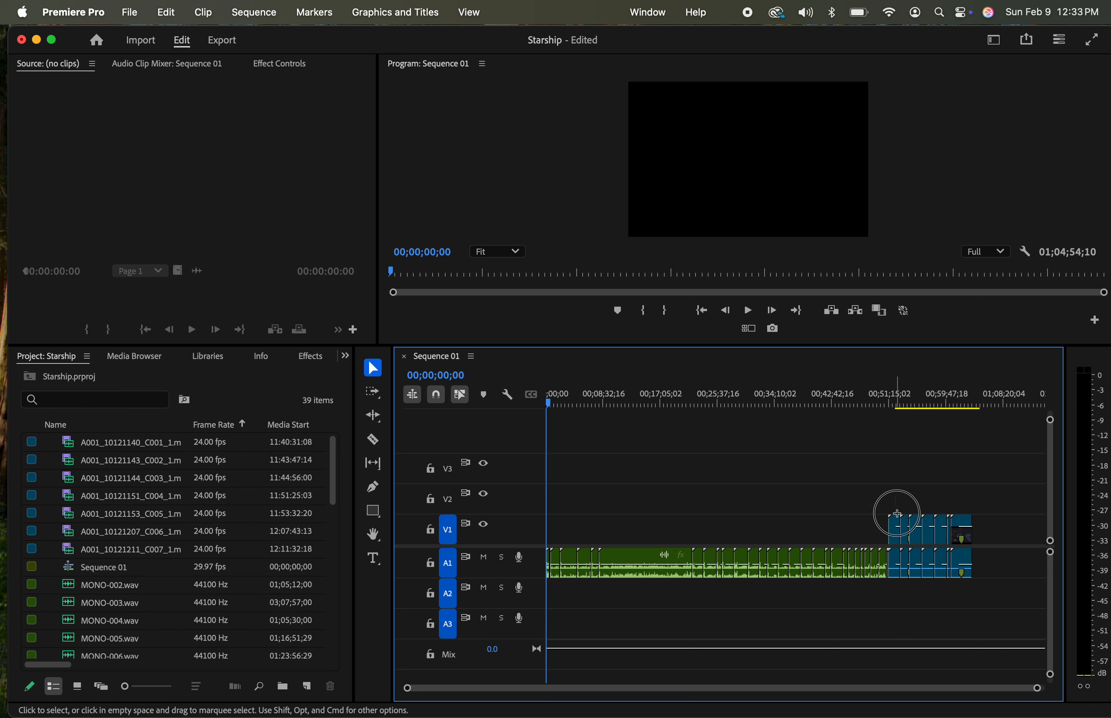
pyautogui.moveTo(897, 513); pyautogui.dragTo(980, 533)
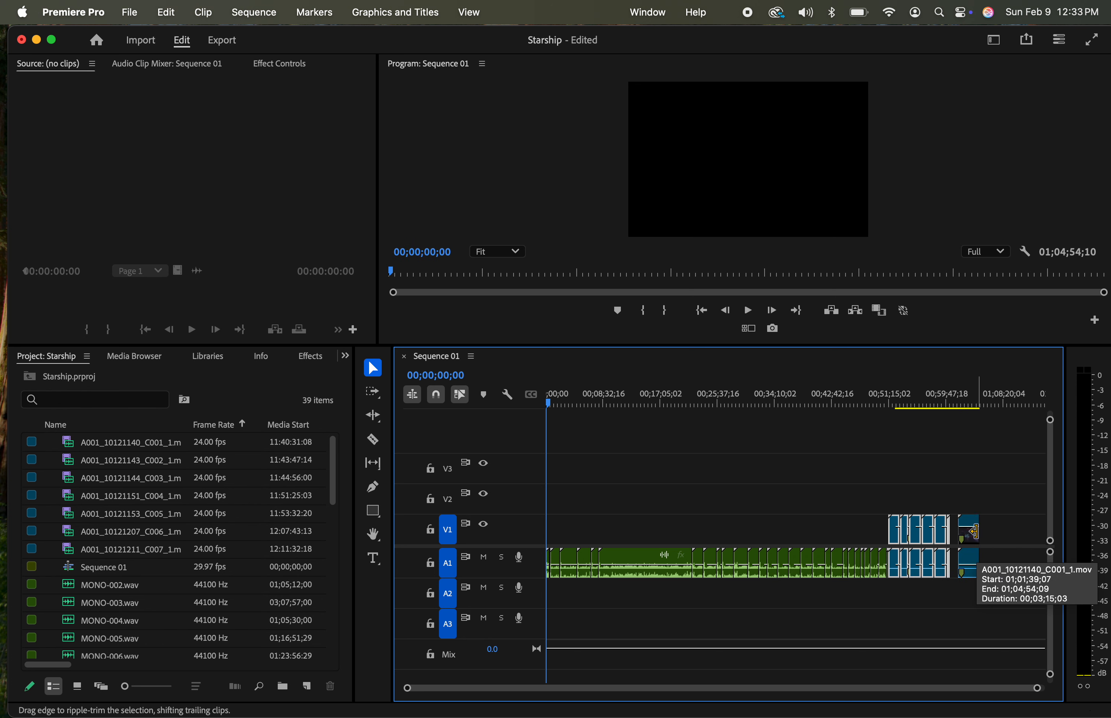
pyautogui.press('super+z')
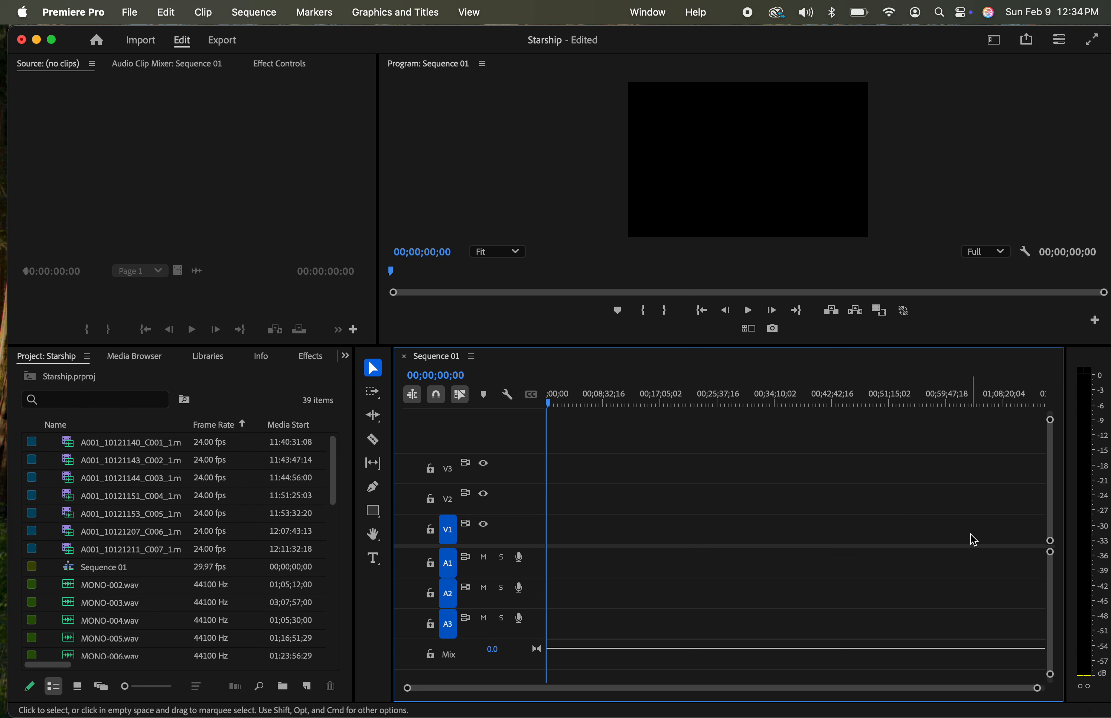
pyautogui.press('super+shift+z')
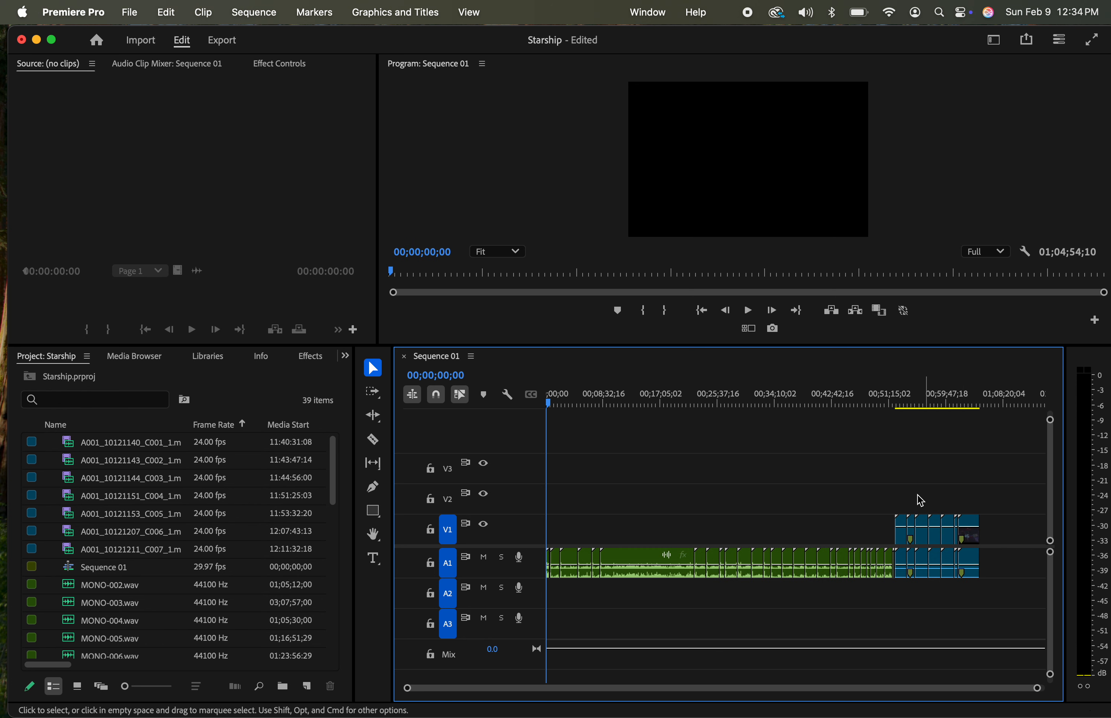
# Move all the video clips with their linked audio later in Sequence 01, clear of the audio recordings, and delete the recordings from A1
pyautogui.moveTo(899, 491); pyautogui.dragTo(982, 603)
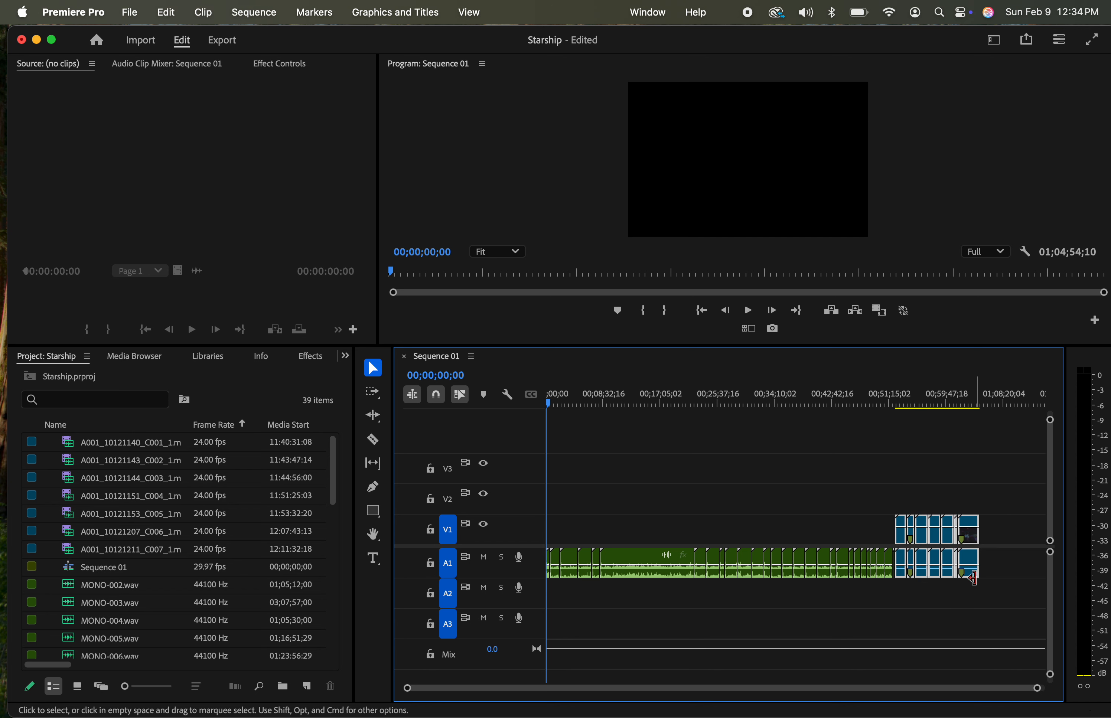
pyautogui.moveTo(979, 551); pyautogui.dragTo(1024, 556)
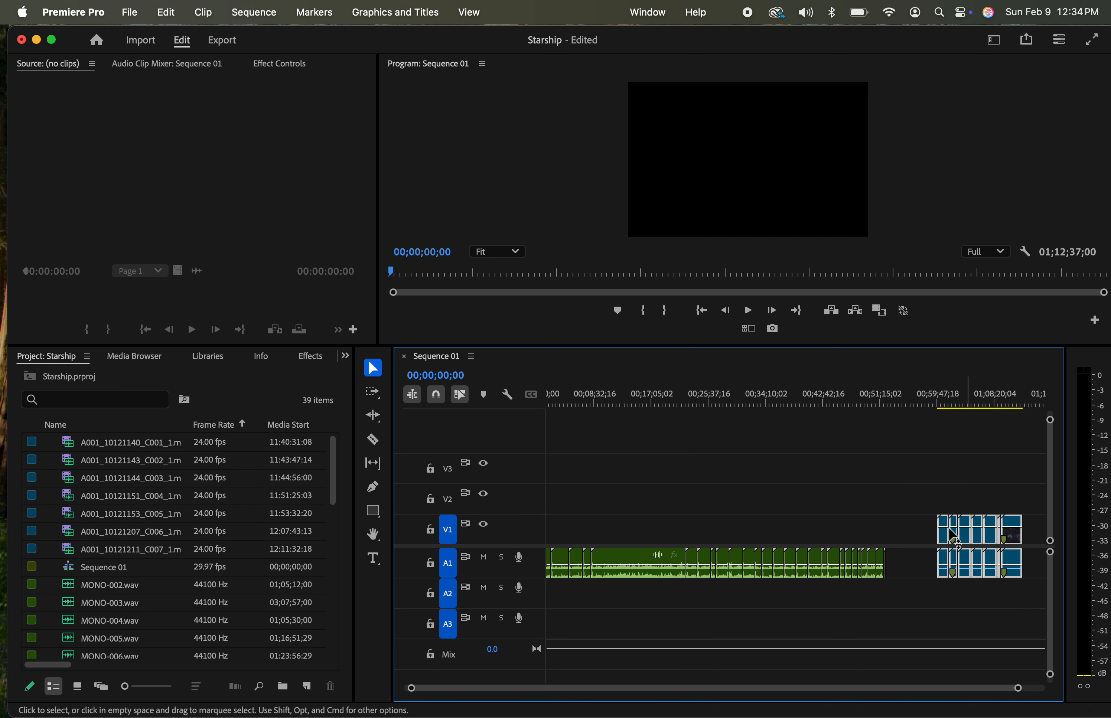
pyautogui.moveTo(923, 502); pyautogui.dragTo(325, 690)
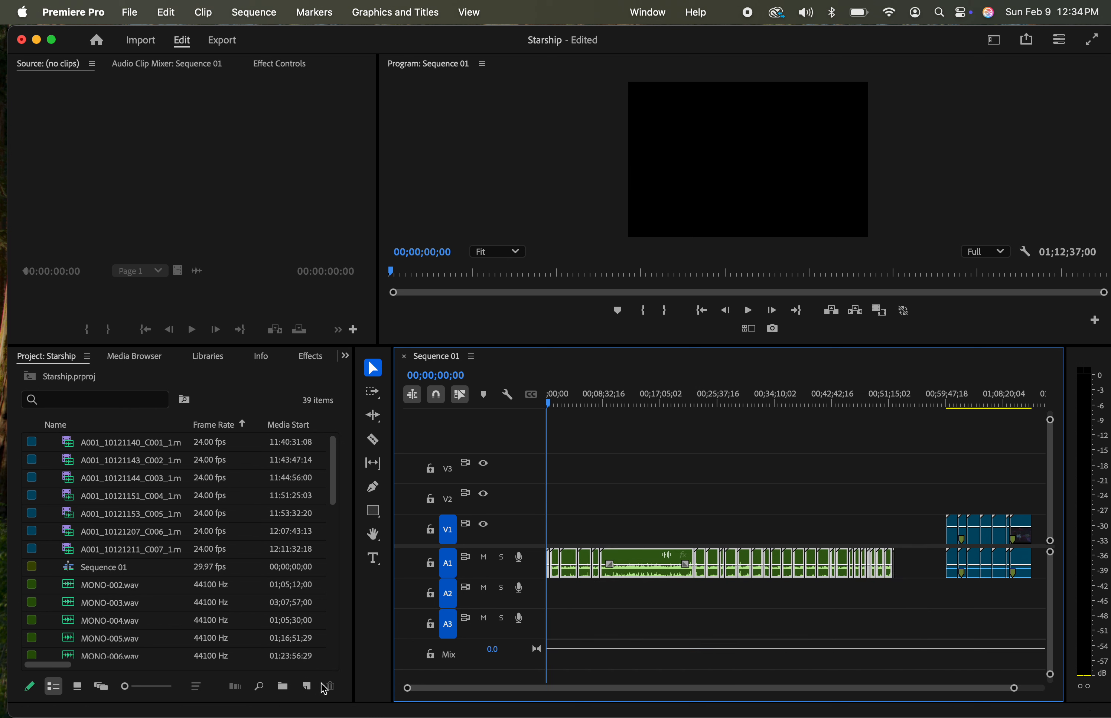
pyautogui.press('Delete')
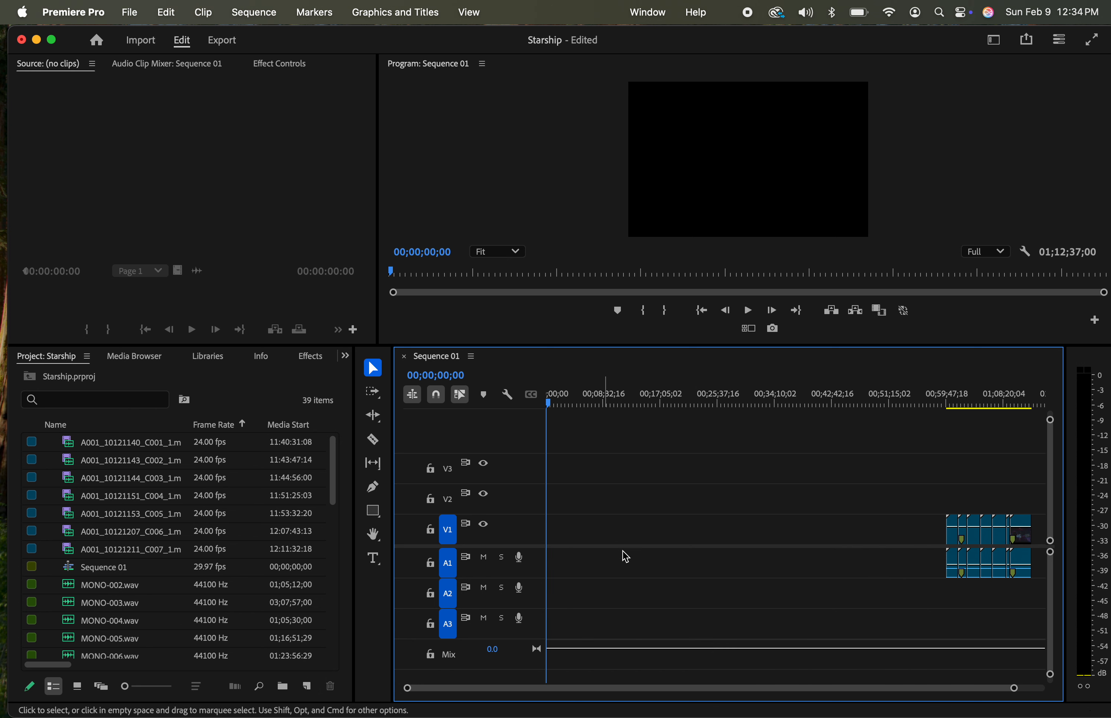
# Close the gap before the video clips so they start at the beginning of the sequence
pyautogui.click(639, 533)
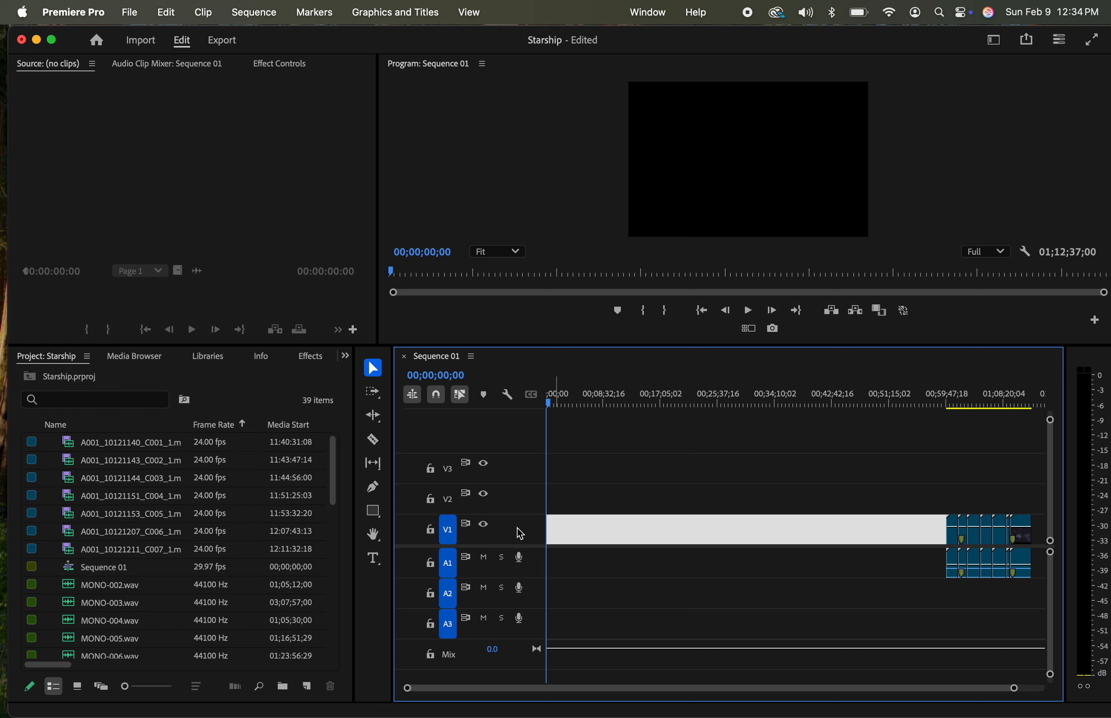
pyautogui.press('Delete')
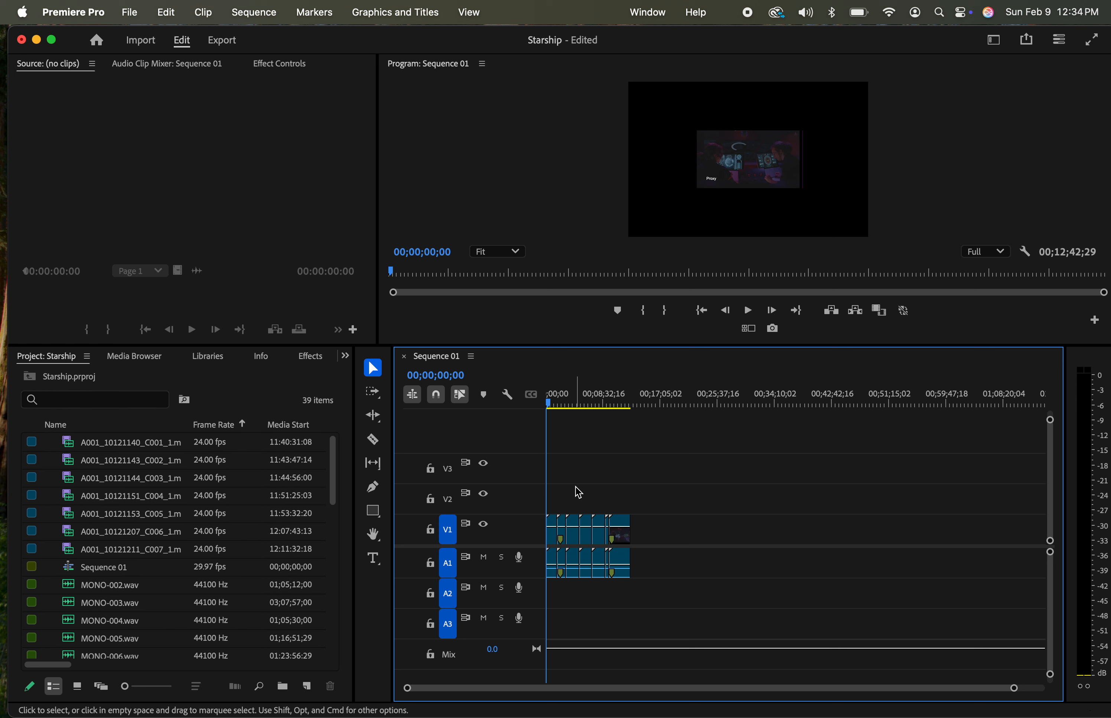
pyautogui.press('\\')
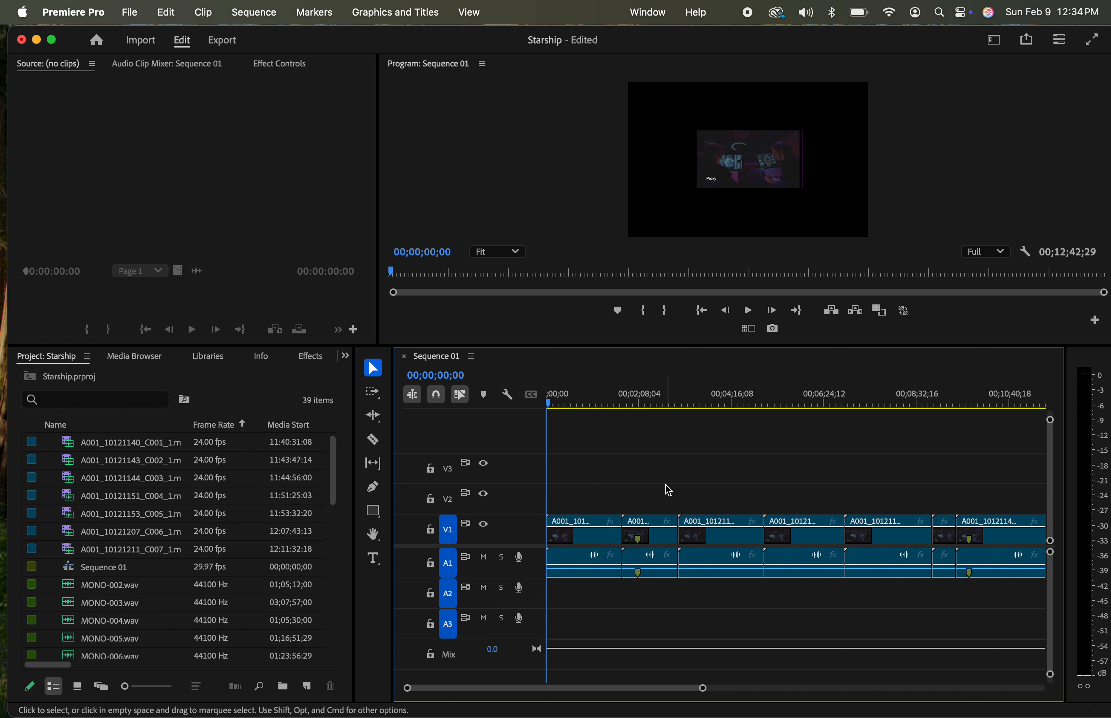
# Use Track Select Forward to shift every clip after the first about 3 minutes 16 seconds later in the sequence
pyautogui.press('a')
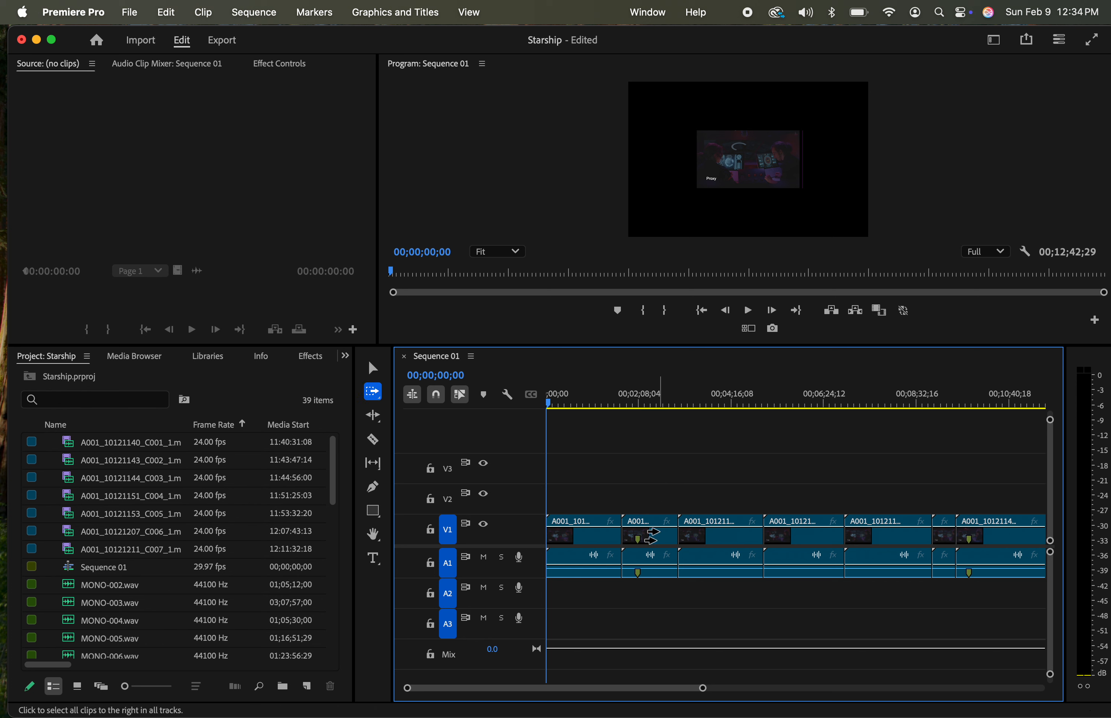
pyautogui.click(652, 538)
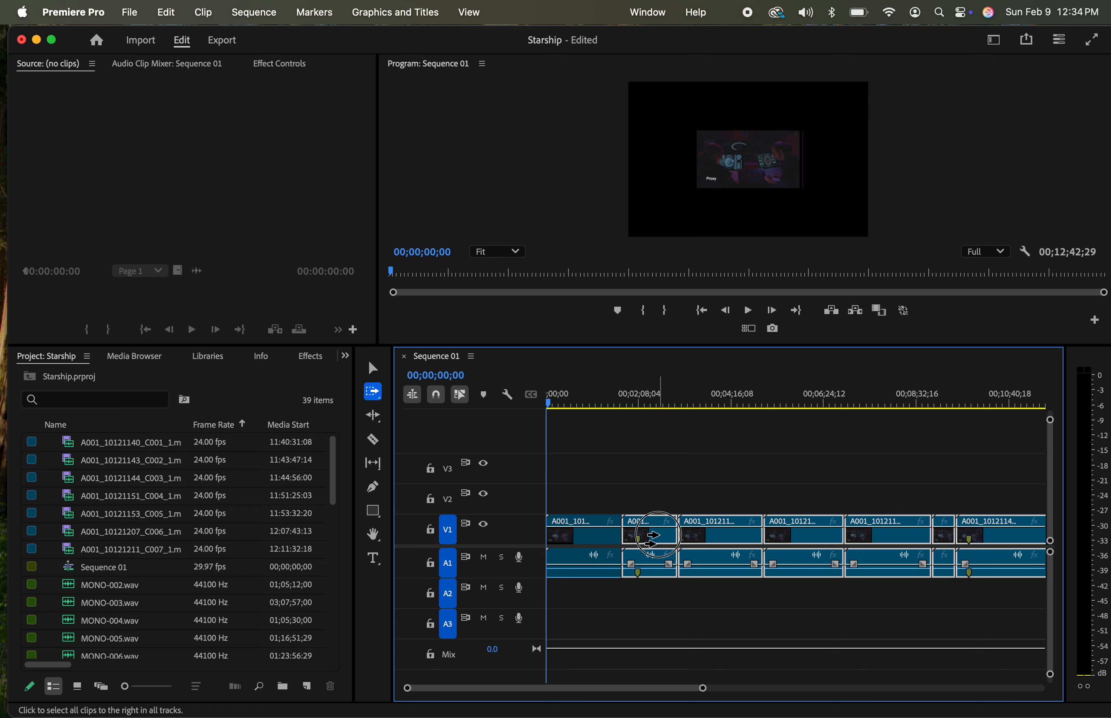
pyautogui.moveTo(653, 542); pyautogui.dragTo(803, 552)
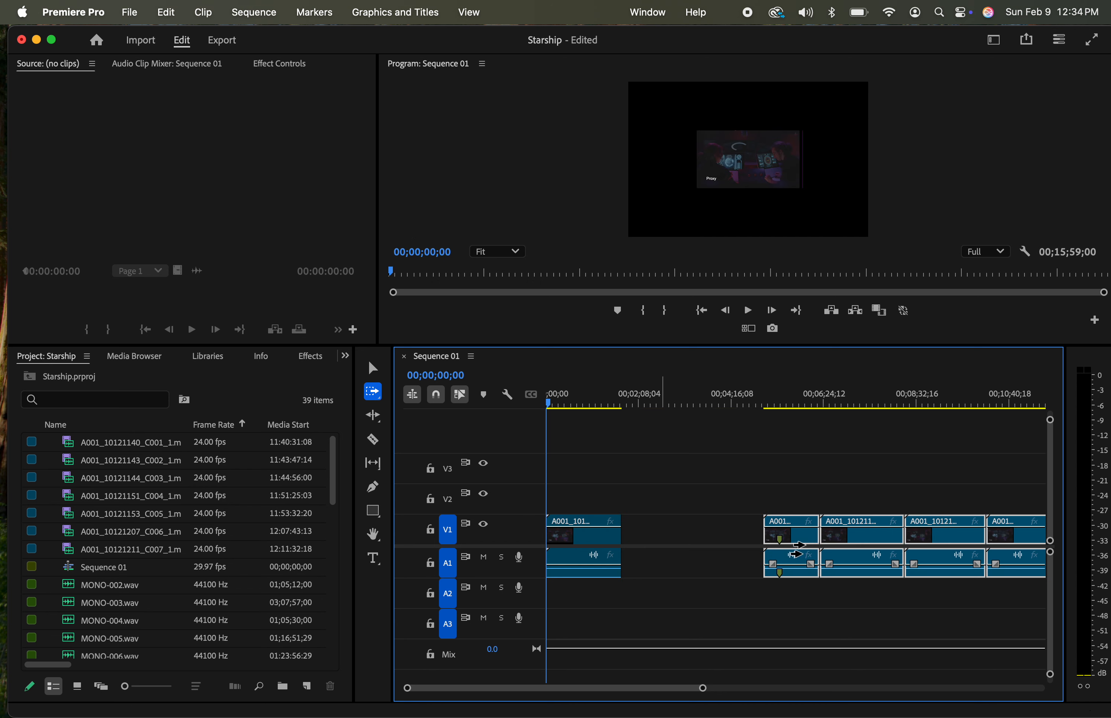
# Place the playhead in the first clip at about 00;00;49;09 and return to the Selection tool
pyautogui.click(603, 402)
pyautogui.moveTo(603, 403); pyautogui.dragTo(511, 405)
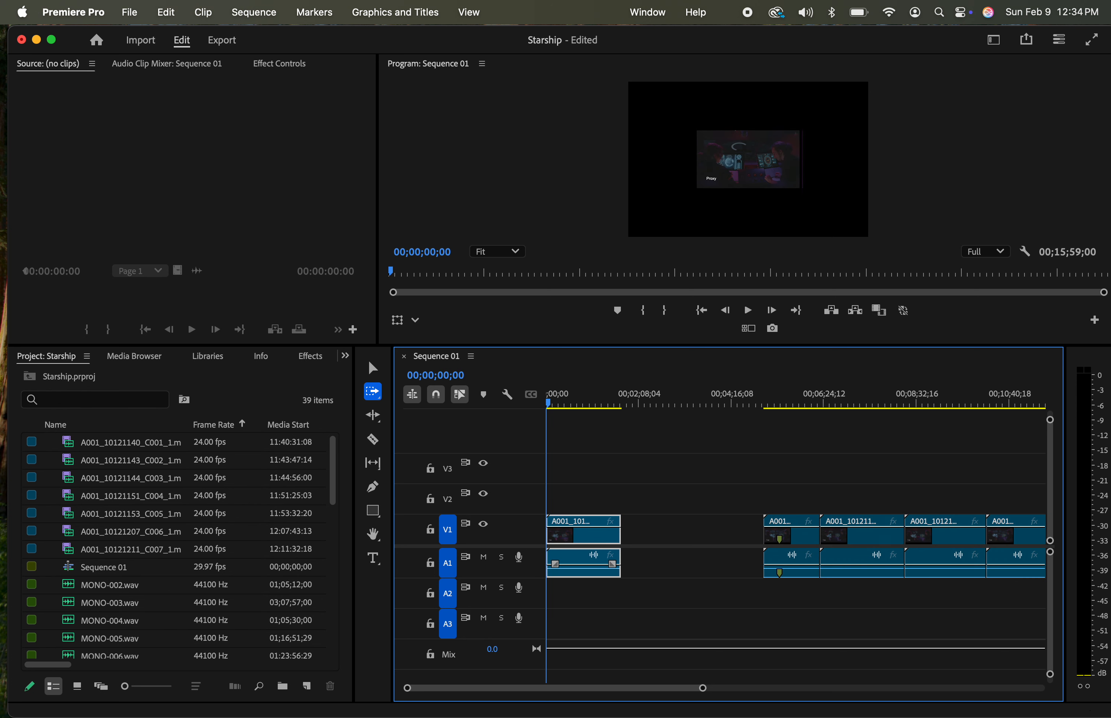
pyautogui.click(581, 401)
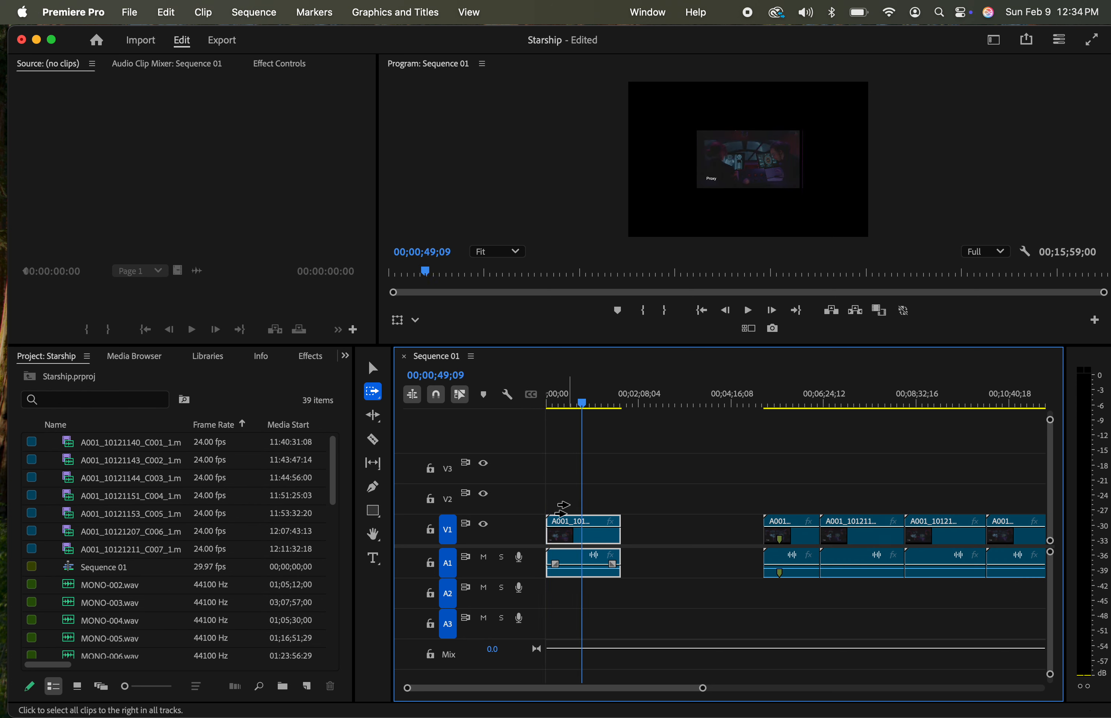
pyautogui.press('v')
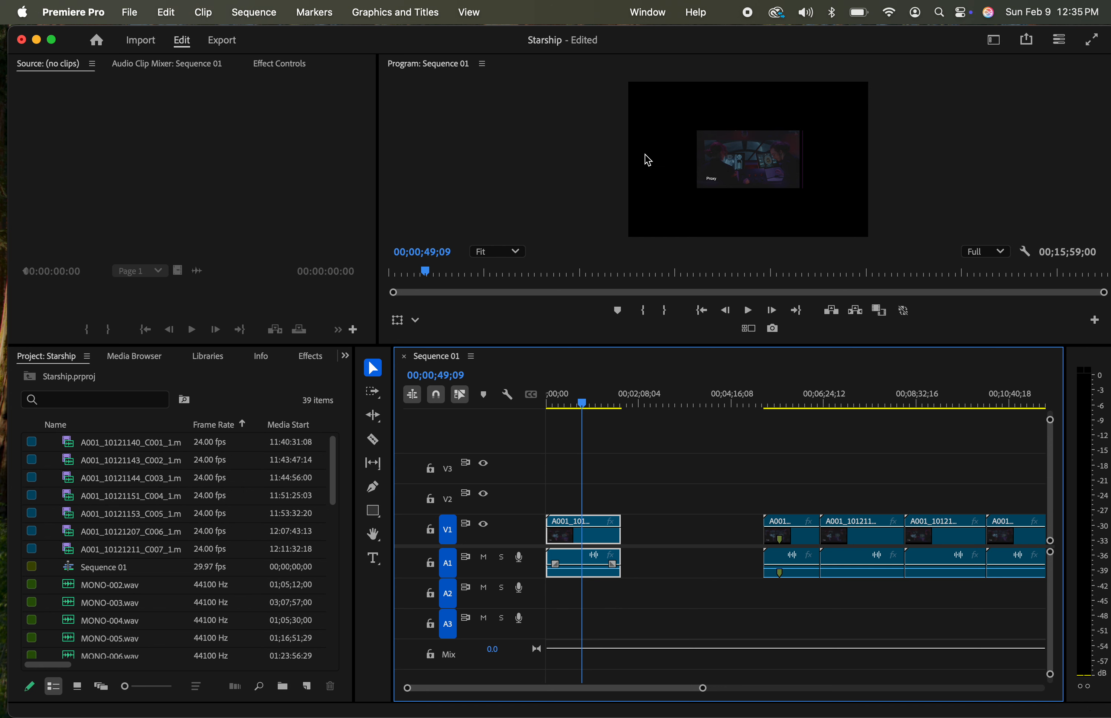
# Set the sequence's editing mode to HDV 720p and accept deleting all its previews
pyautogui.click(255, 13)
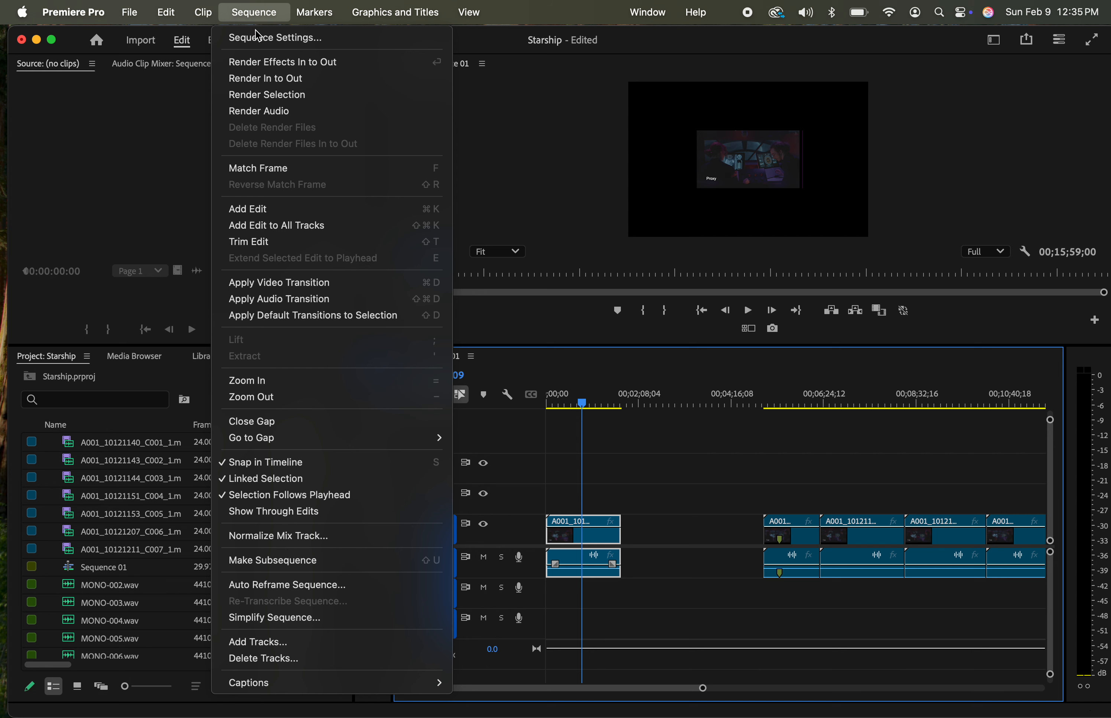
pyautogui.click(277, 42)
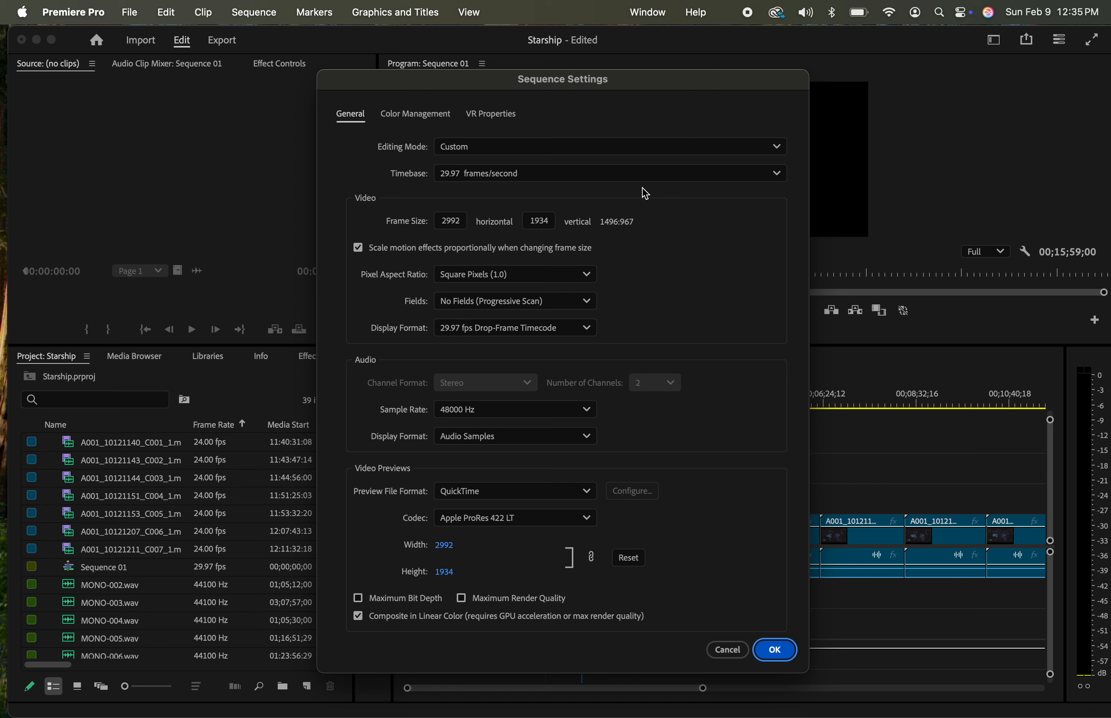
pyautogui.click(754, 148)
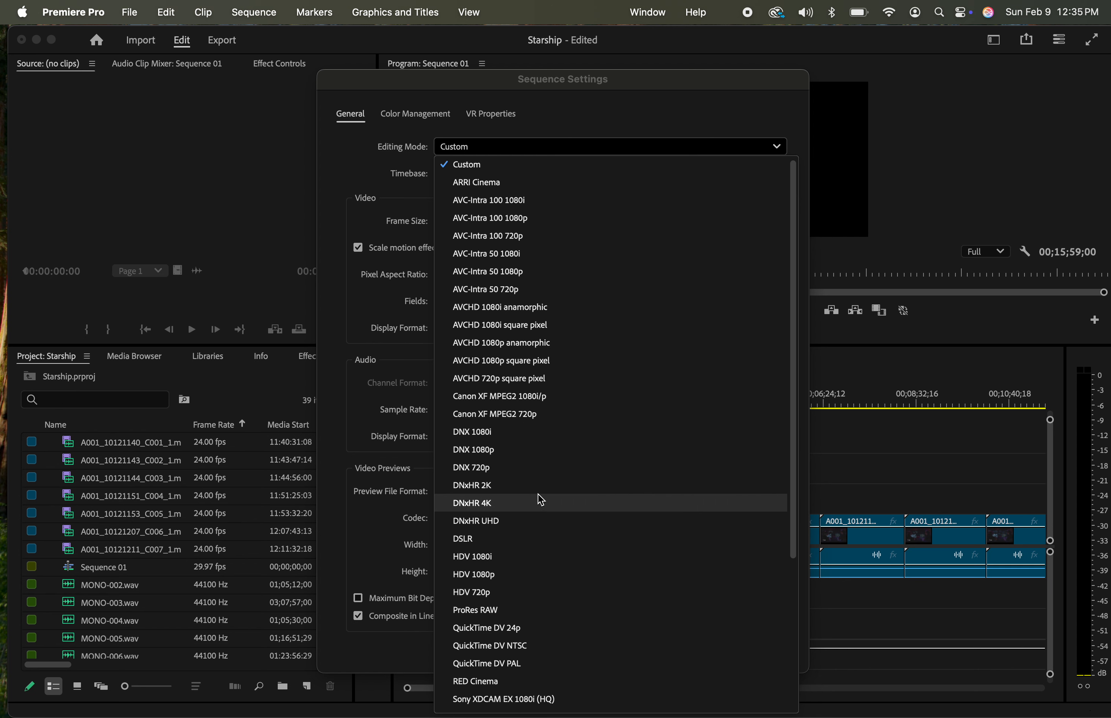
pyautogui.click(509, 598)
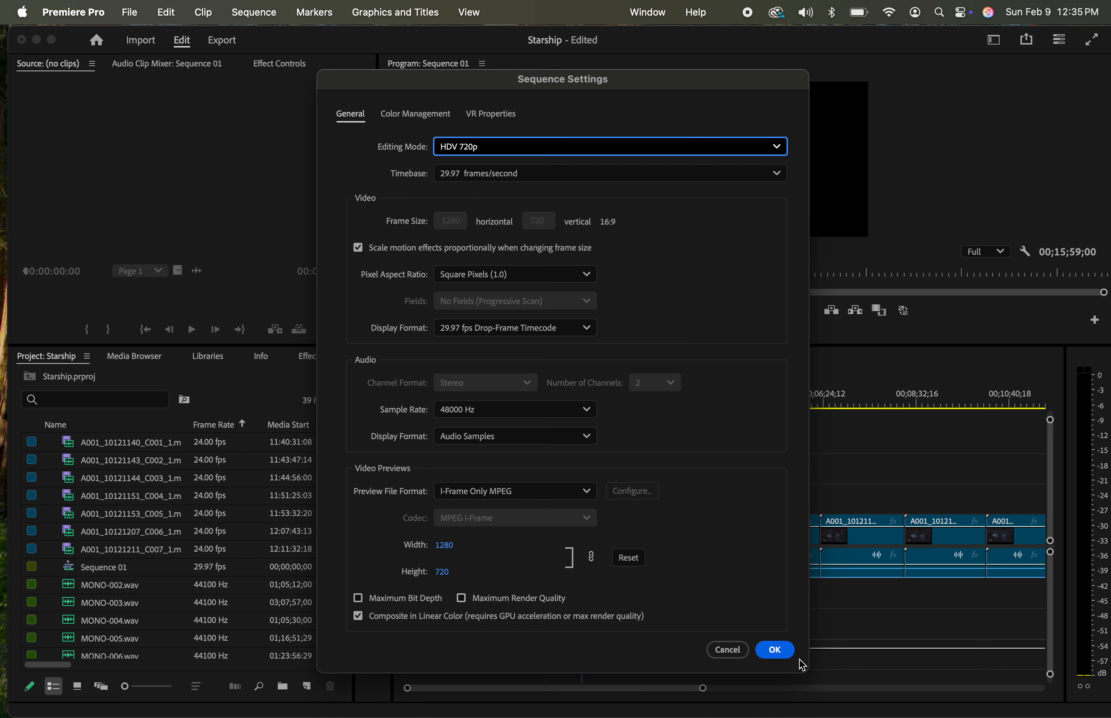
pyautogui.click(775, 651)
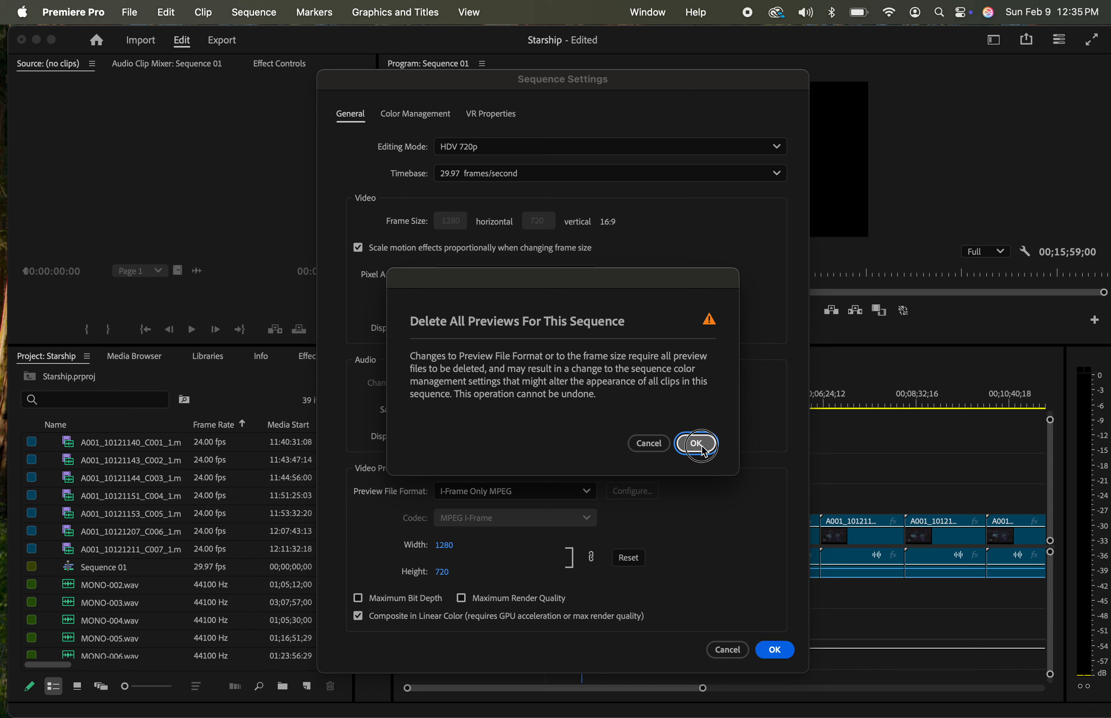
pyautogui.click(698, 444)
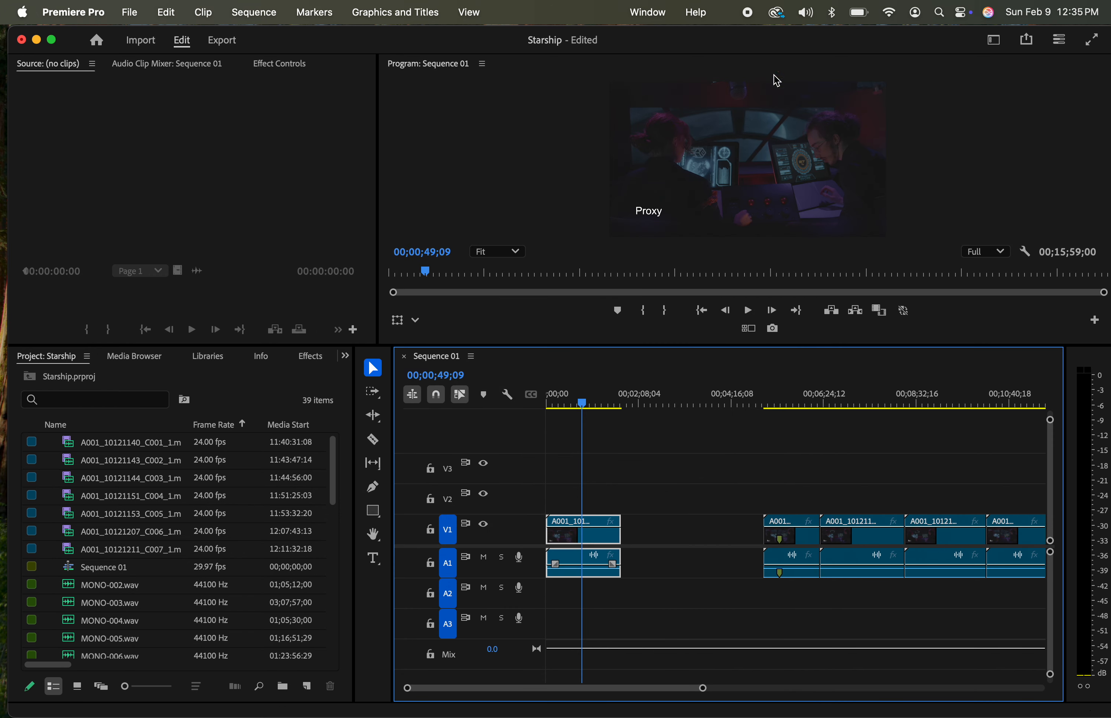
# Scrub the first clip to the slate at about 00;00;06;05 and enlarge the program monitor to read its scene and take
pyautogui.moveTo(605, 404); pyautogui.dragTo(571, 405)
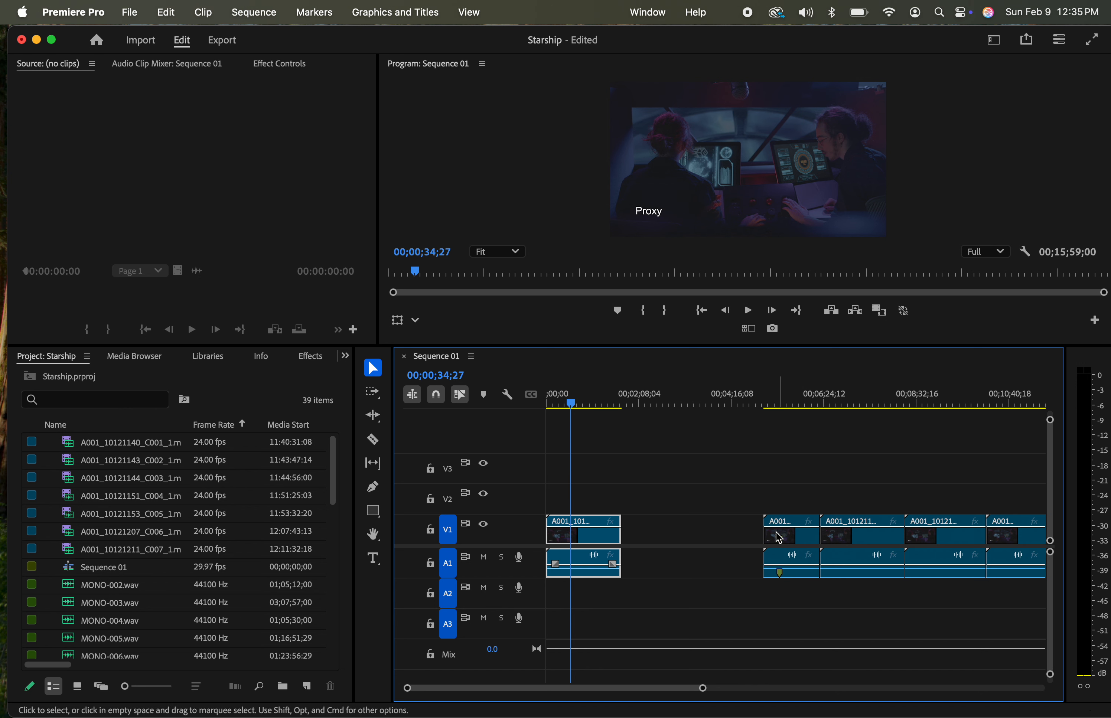
pyautogui.moveTo(569, 402); pyautogui.dragTo(523, 410)
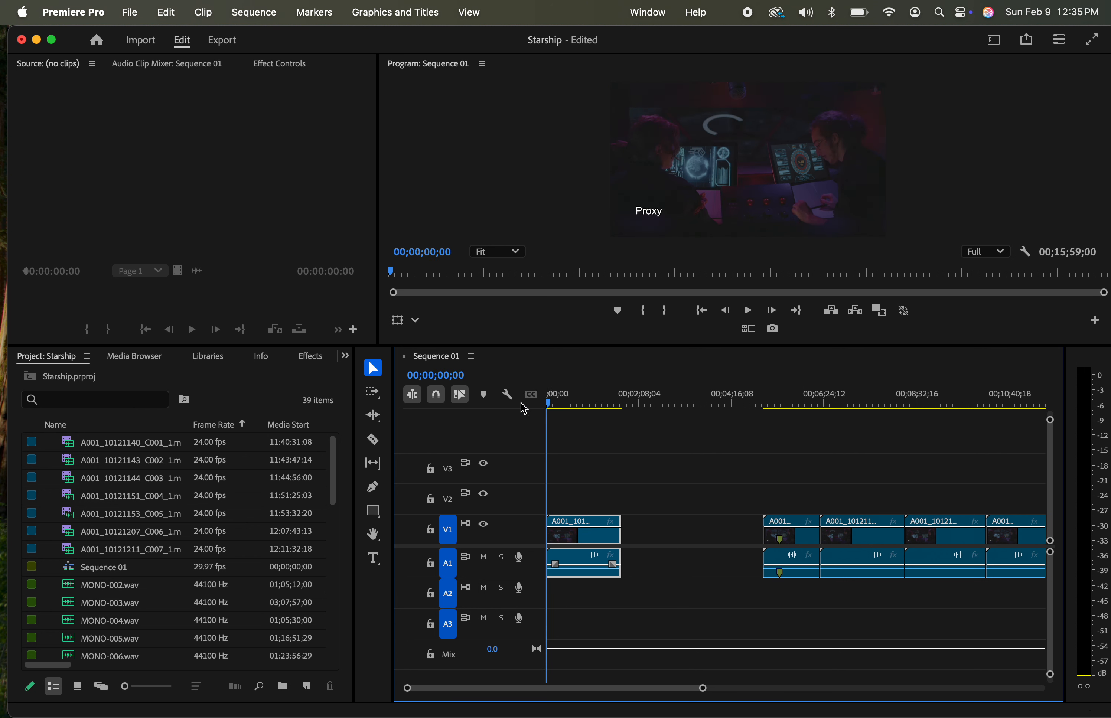
pyautogui.press('=')
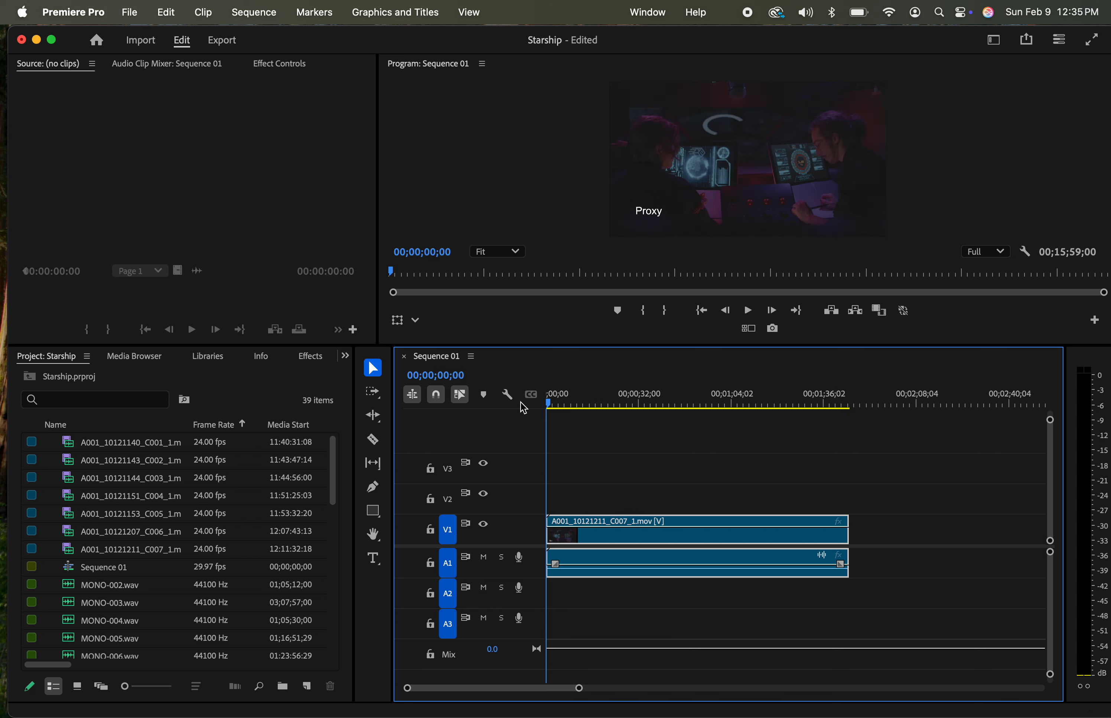
pyautogui.moveTo(552, 409); pyautogui.dragTo(571, 411)
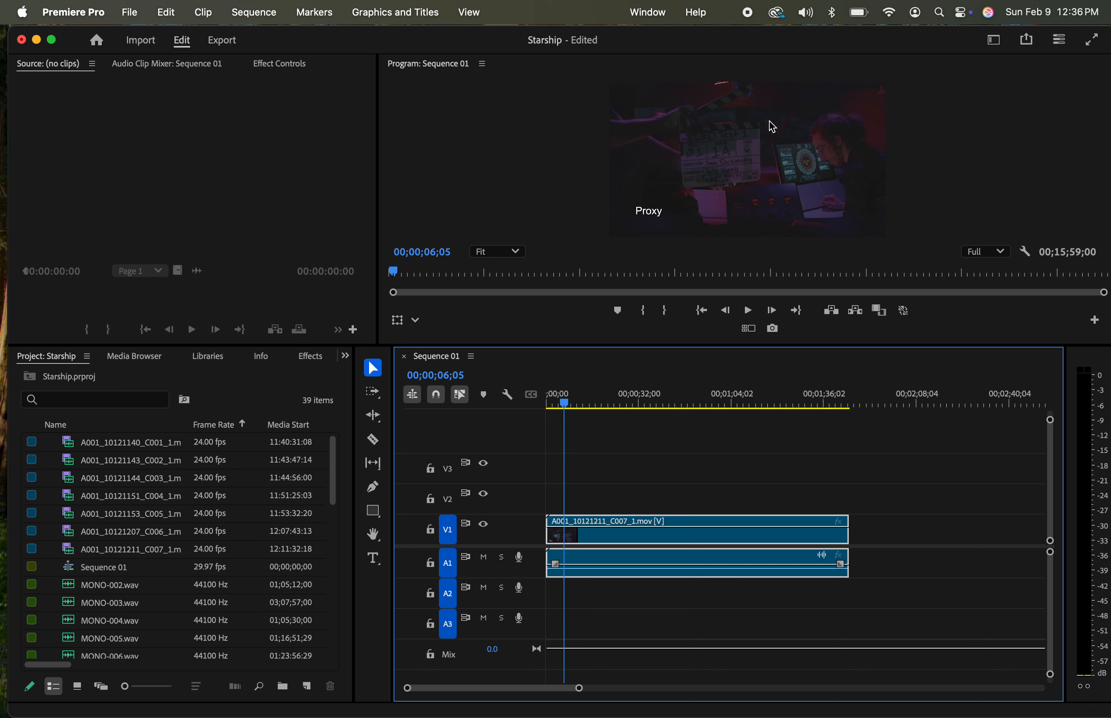
pyautogui.moveTo(614, 347); pyautogui.dragTo(630, 538)
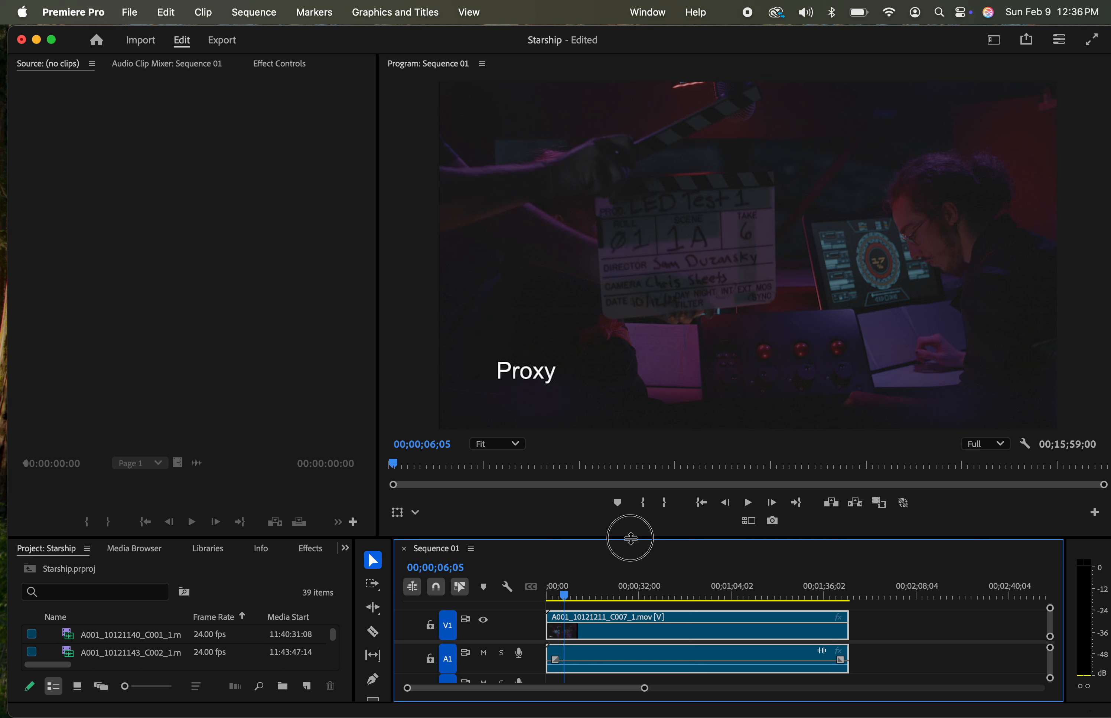
# Shrink the monitors to give the project's media list and the timeline more height
pyautogui.moveTo(631, 539); pyautogui.dragTo(626, 313)
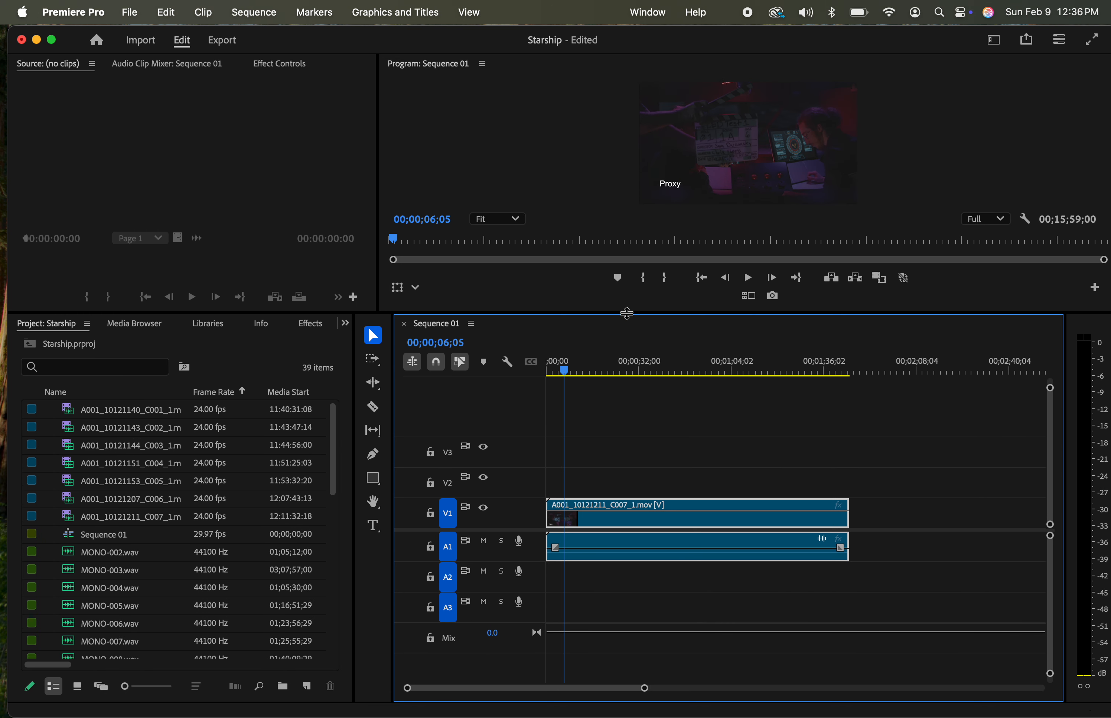
pyautogui.scroll(-10, 181, 486)
pyautogui.scroll(10, 182, 485)
pyautogui.scroll(-1, 113, 491)
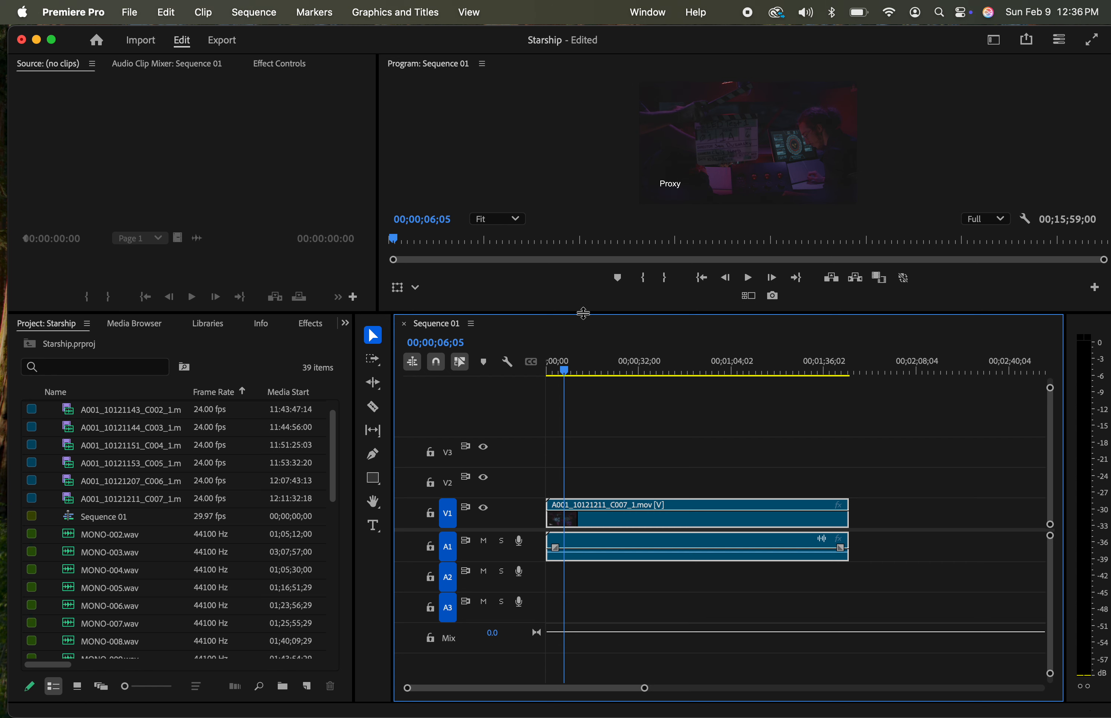
pyautogui.moveTo(584, 313); pyautogui.dragTo(586, 241)
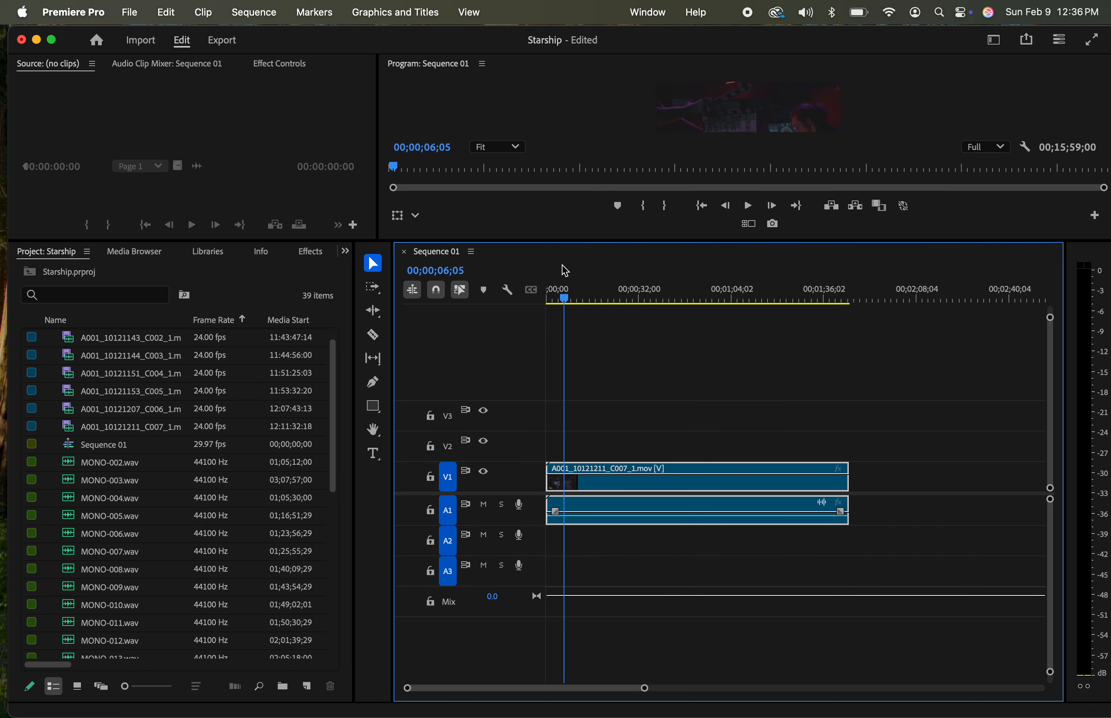
# Play MONO-002.wav in the source monitor and delete it from the project
pyautogui.doubleClick(73, 466)
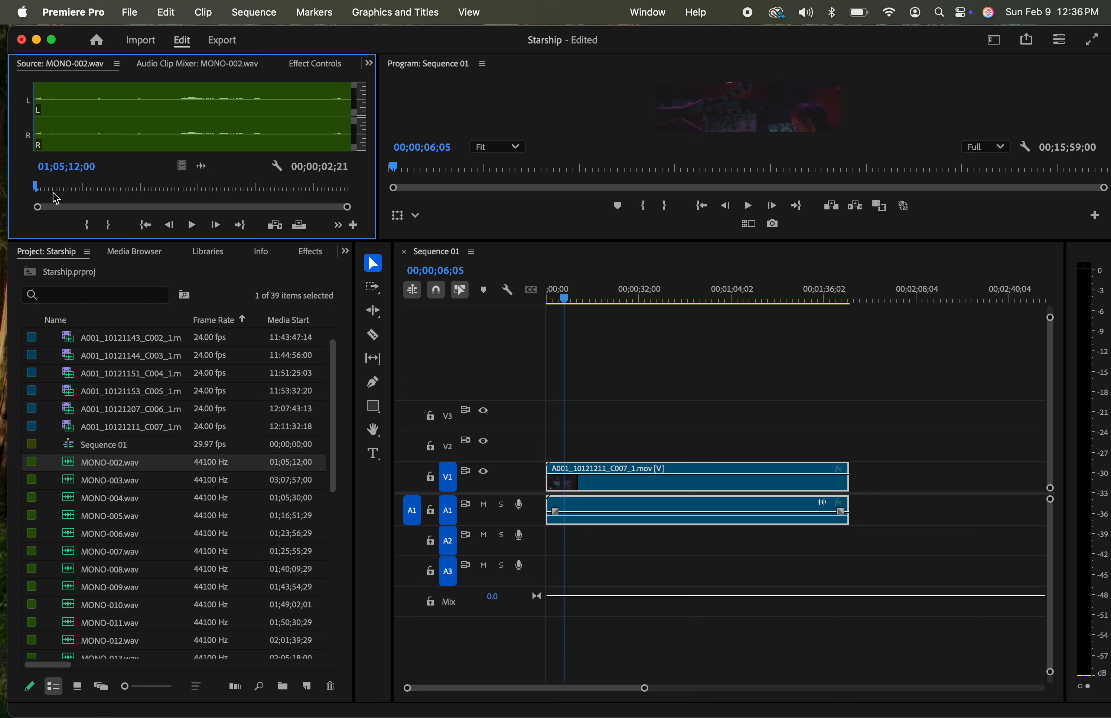
pyautogui.press('space')
pyautogui.click(70, 469)
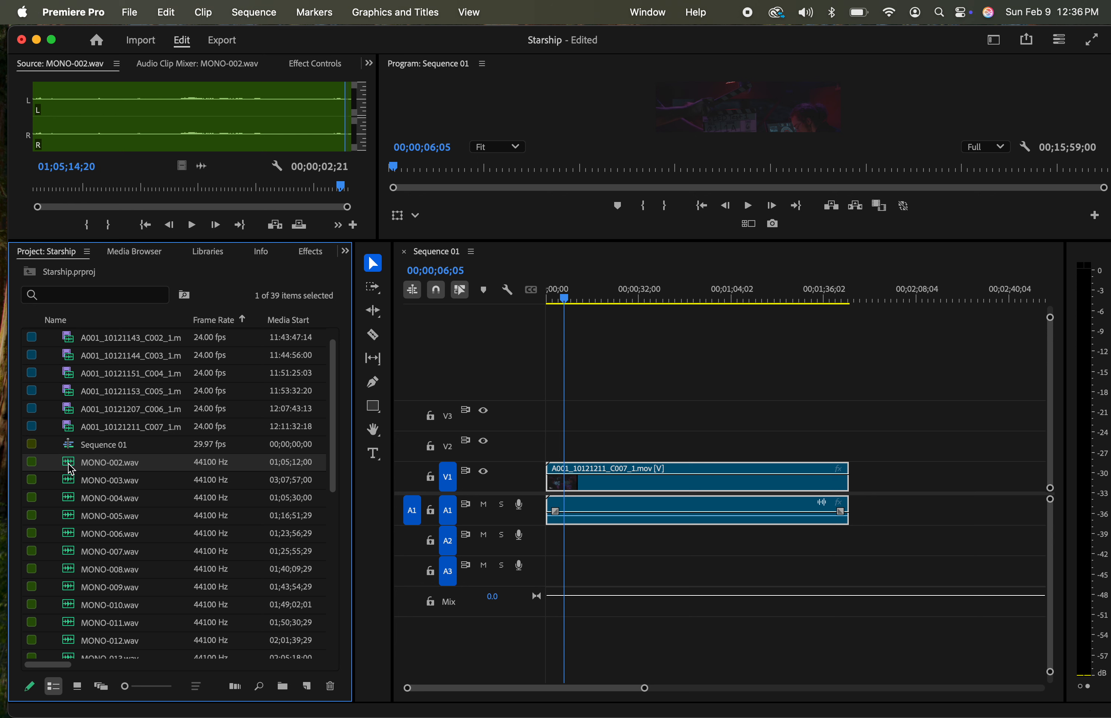
pyautogui.press('Delete')
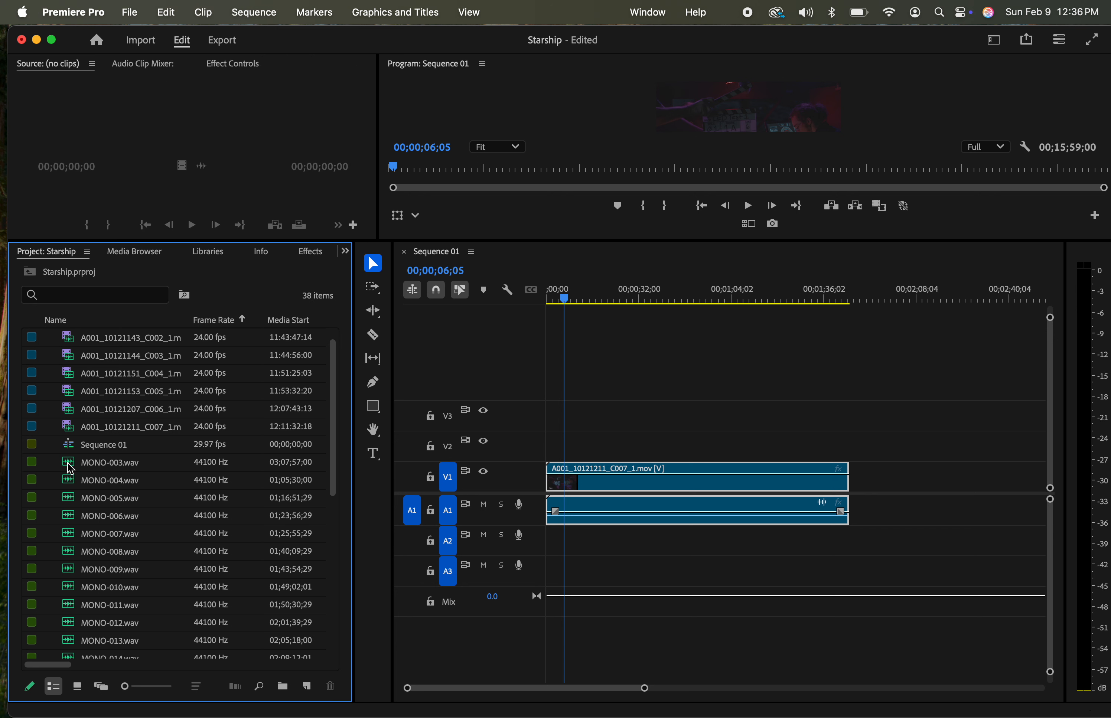
# Play the openings of MONO-003.wav and MONO-004.wav in the source monitor to hear their announced scene and take
pyautogui.doubleClick(71, 470)
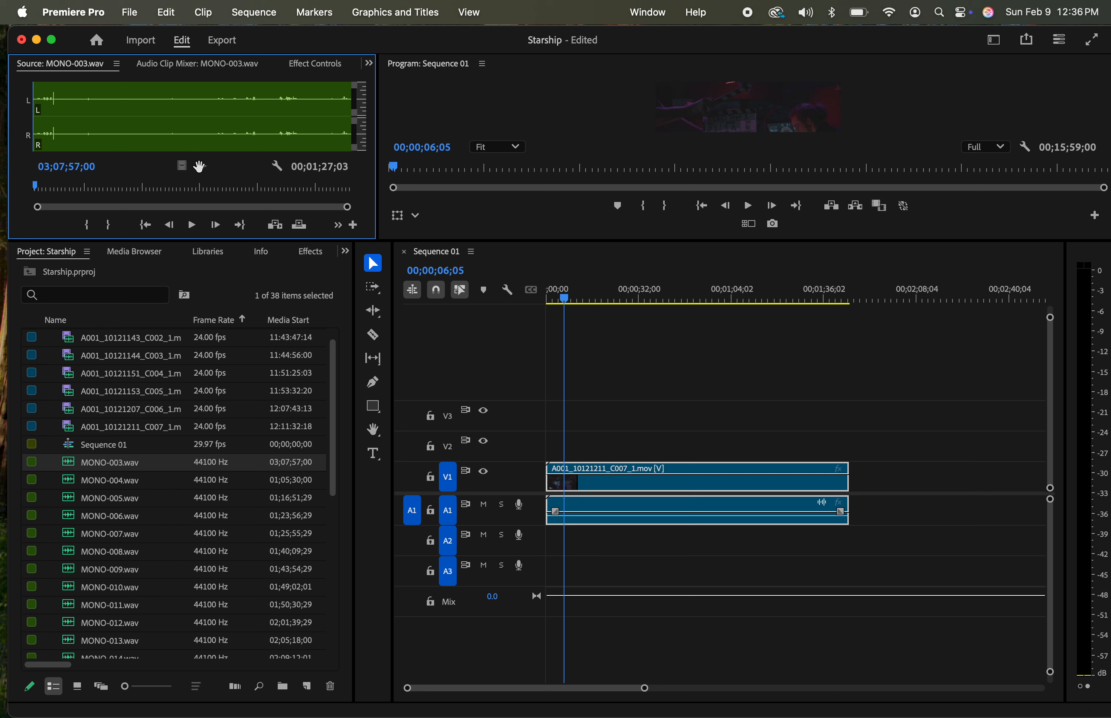
pyautogui.press('space')
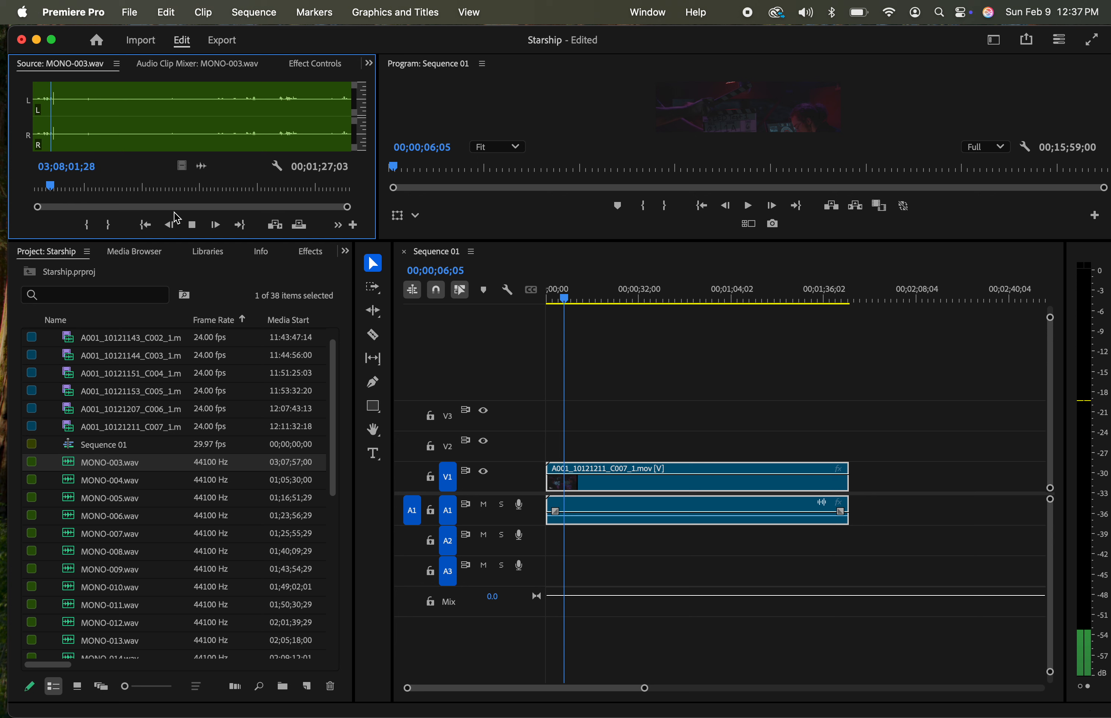
pyautogui.press('space')
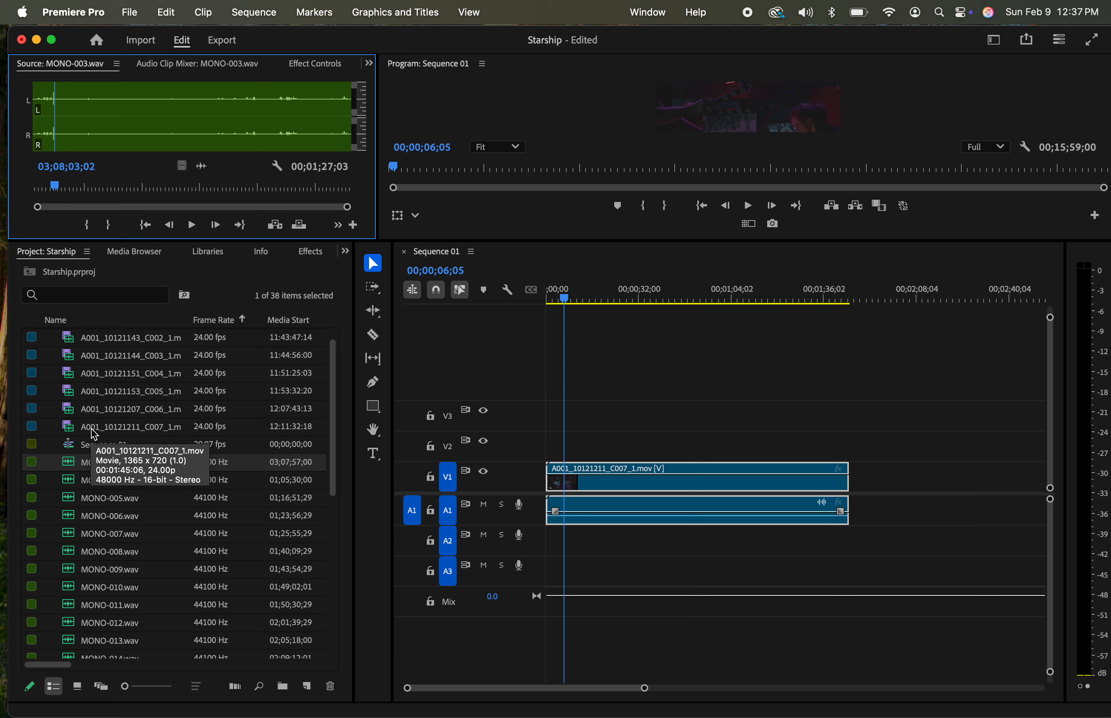
pyautogui.doubleClick(72, 488)
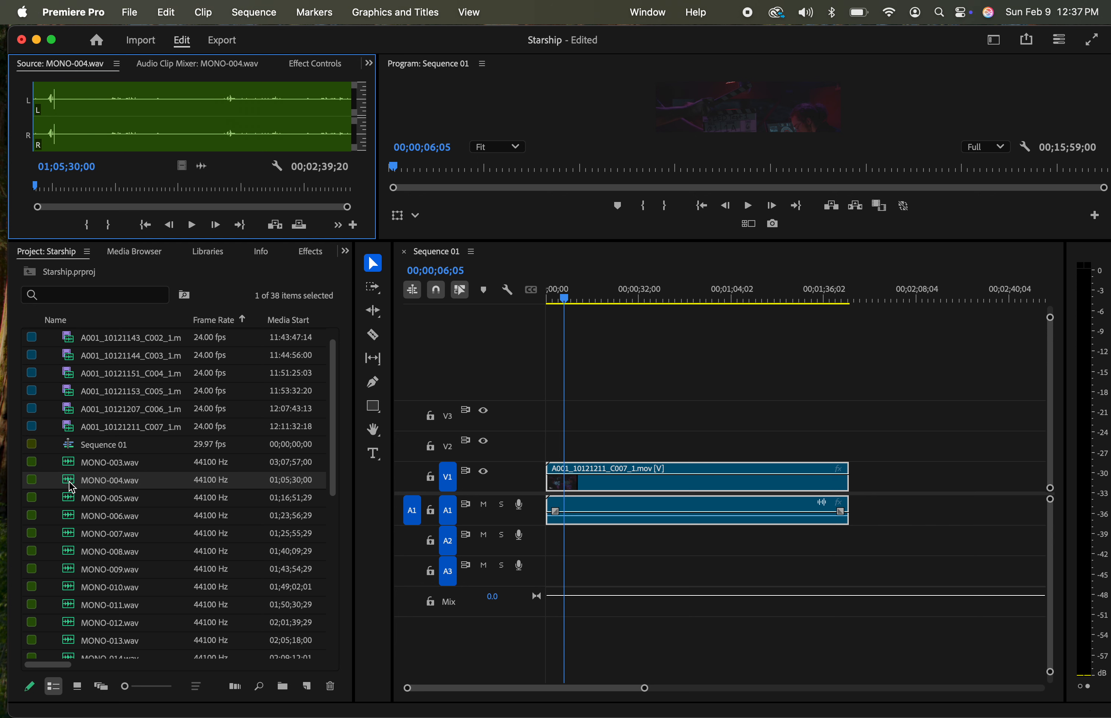
pyautogui.press('space')
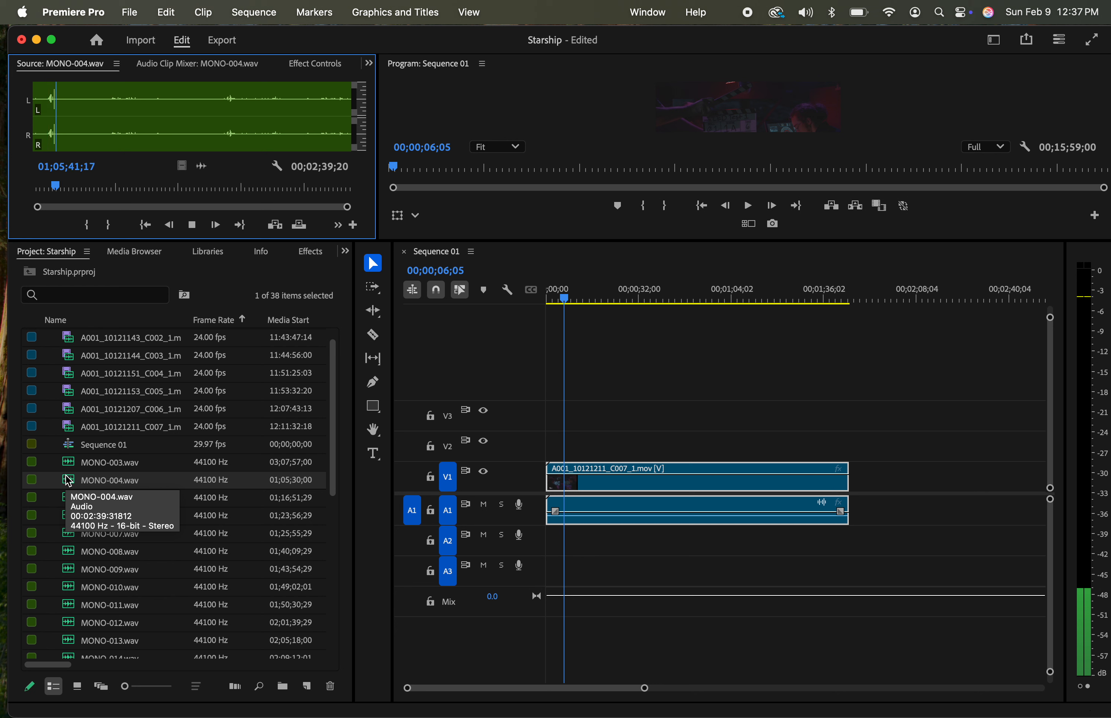
pyautogui.press('space')
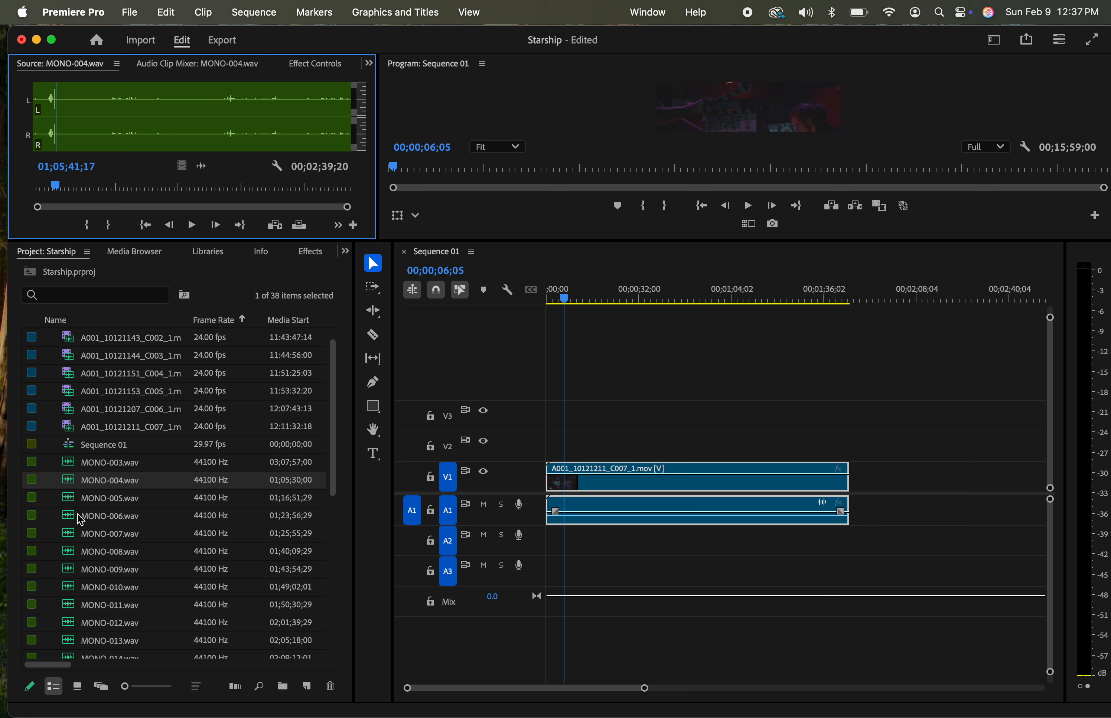
# Load MONO-009.wav in the source monitor and play its opening to check its scene and take
pyautogui.click(72, 575)
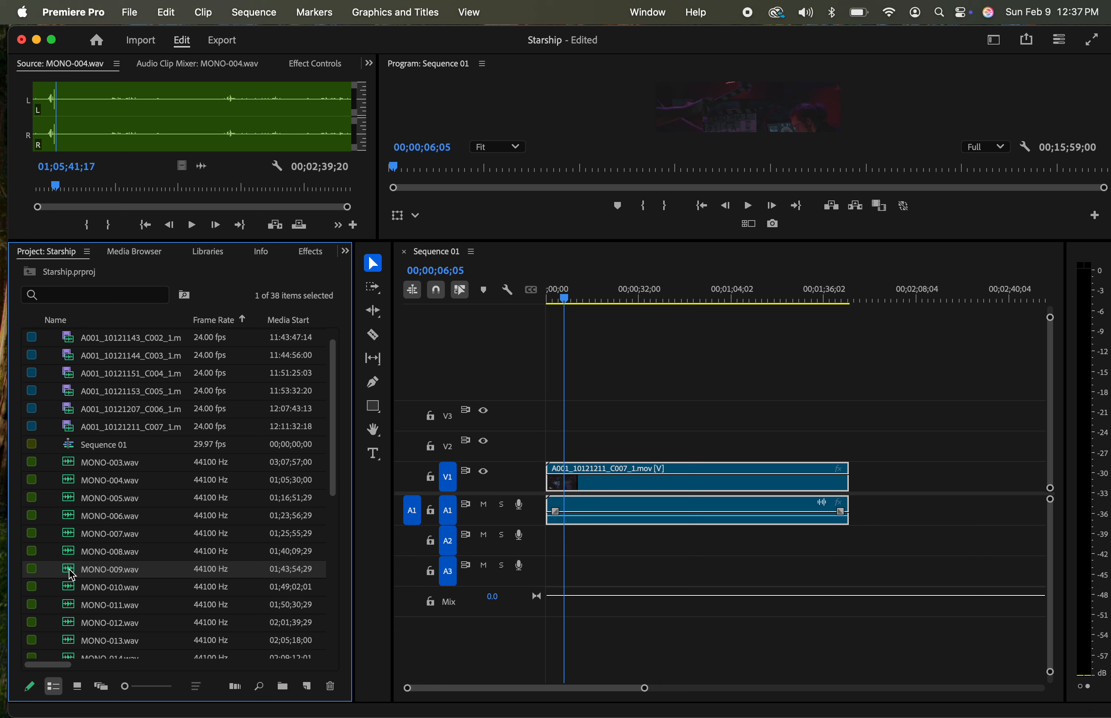
pyautogui.doubleClick(71, 570)
pyautogui.click(34, 183)
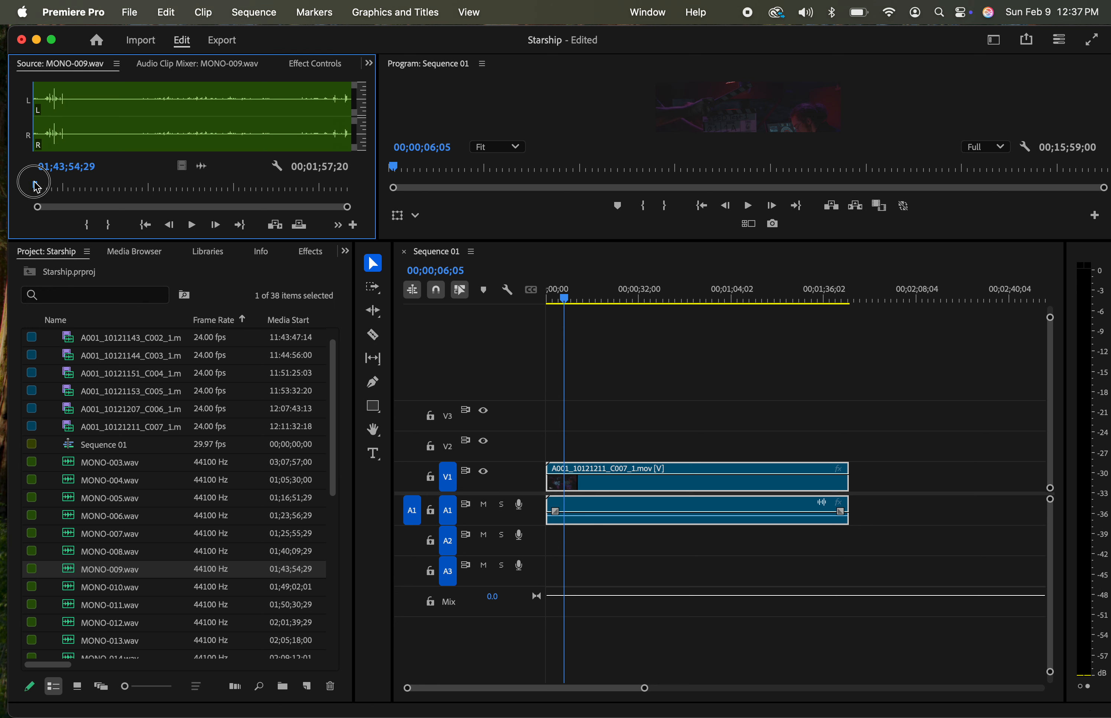
pyautogui.moveTo(38, 187); pyautogui.dragTo(39, 192)
pyautogui.press('space')
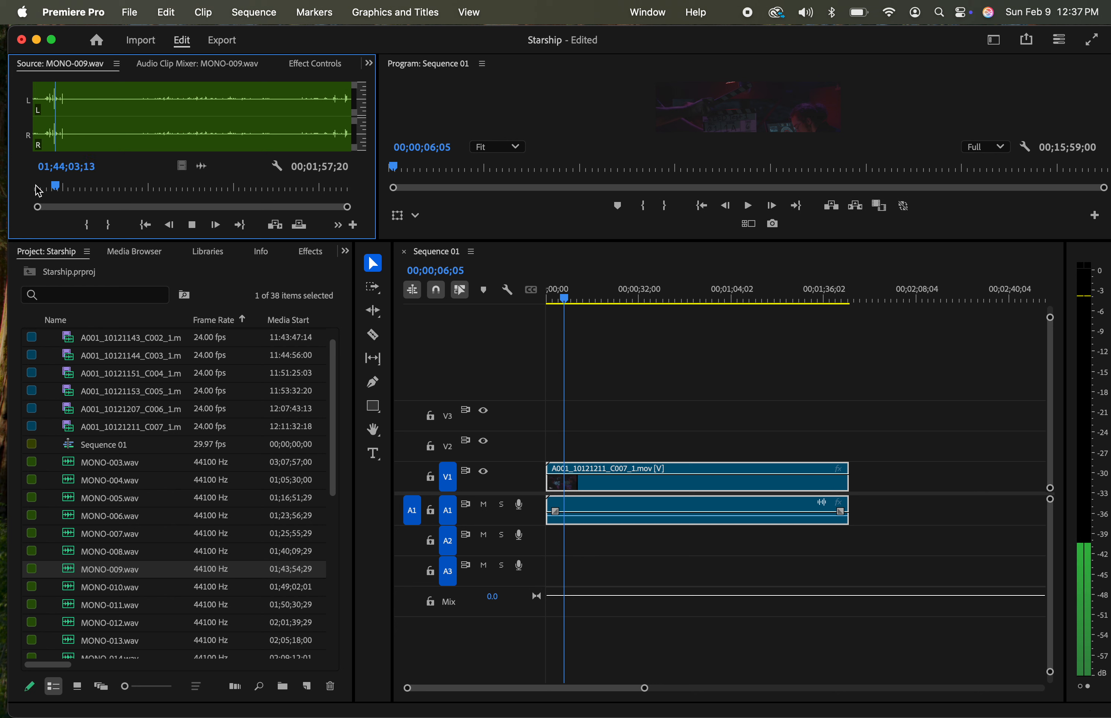
pyautogui.press('space')
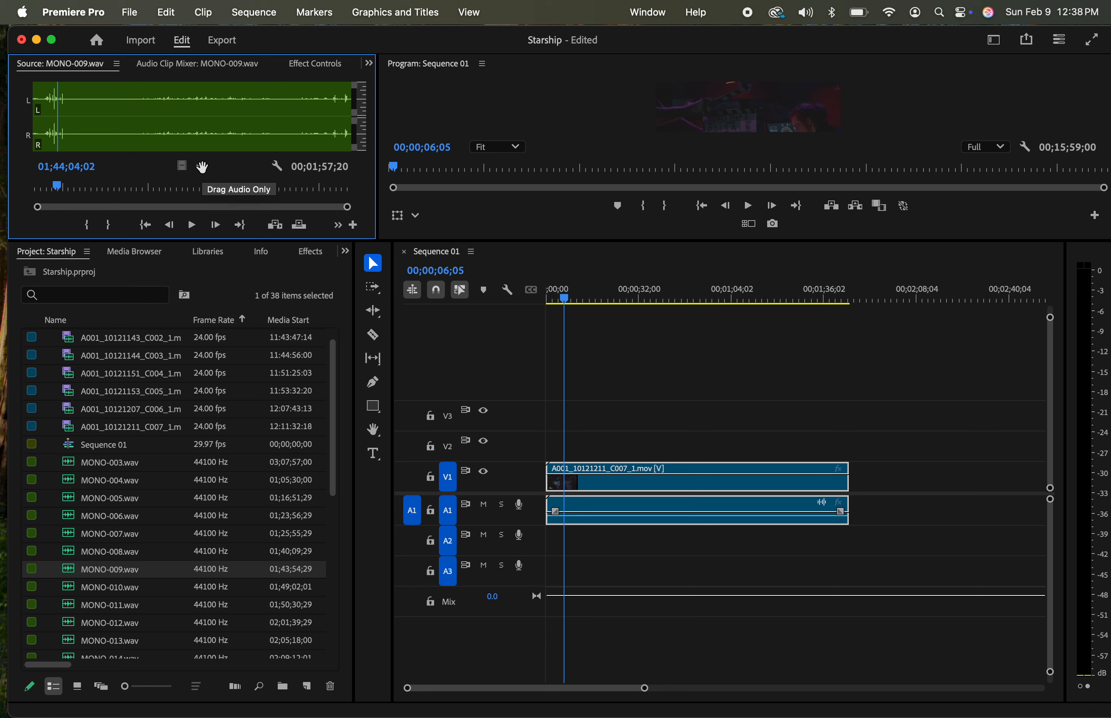
# Place the audio of MONO-009.wav on track A2 at the sequence start and enlarge the source and program monitors
pyautogui.moveTo(202, 167); pyautogui.dragTo(545, 550)
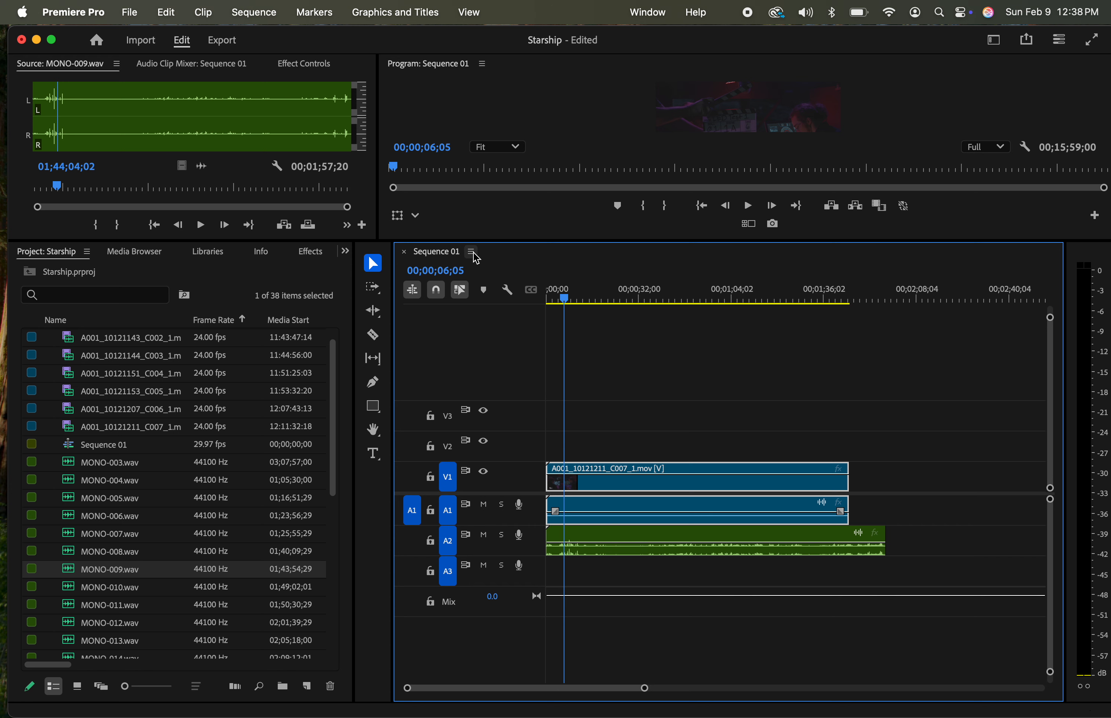
pyautogui.moveTo(471, 240); pyautogui.dragTo(485, 438)
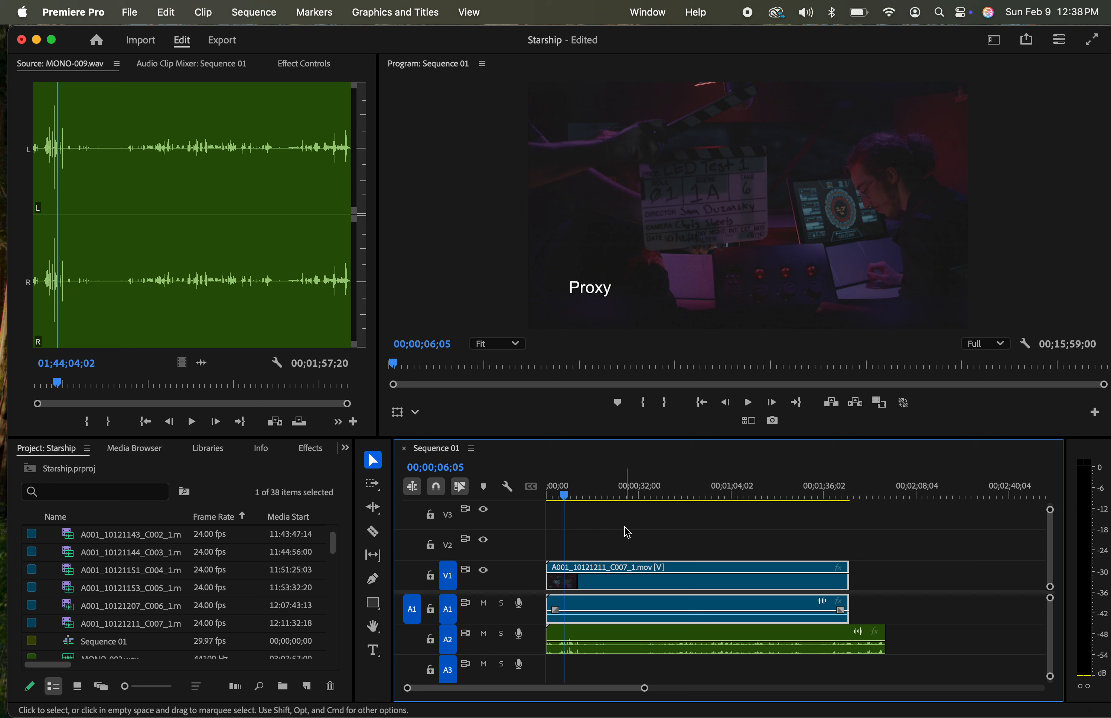
# Step the sequence to the slate's closing frame at 00;00;10;08 and add a marker there on the video clip
pyautogui.click(566, 495)
pyautogui.moveTo(568, 500); pyautogui.dragTo(581, 499)
pyautogui.press('Left')
pyautogui.press('Left')
pyautogui.press('Left')
pyautogui.press('Left')
pyautogui.press('Left')
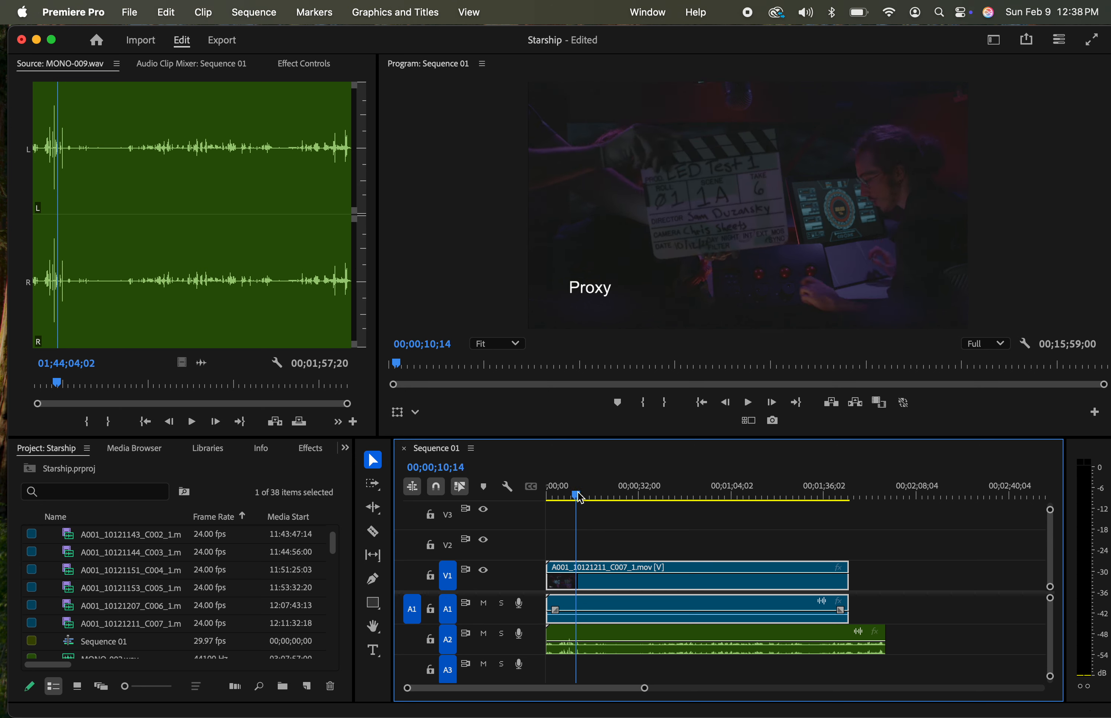
pyautogui.press('Left')
pyautogui.press('Left')
pyautogui.press('Left')
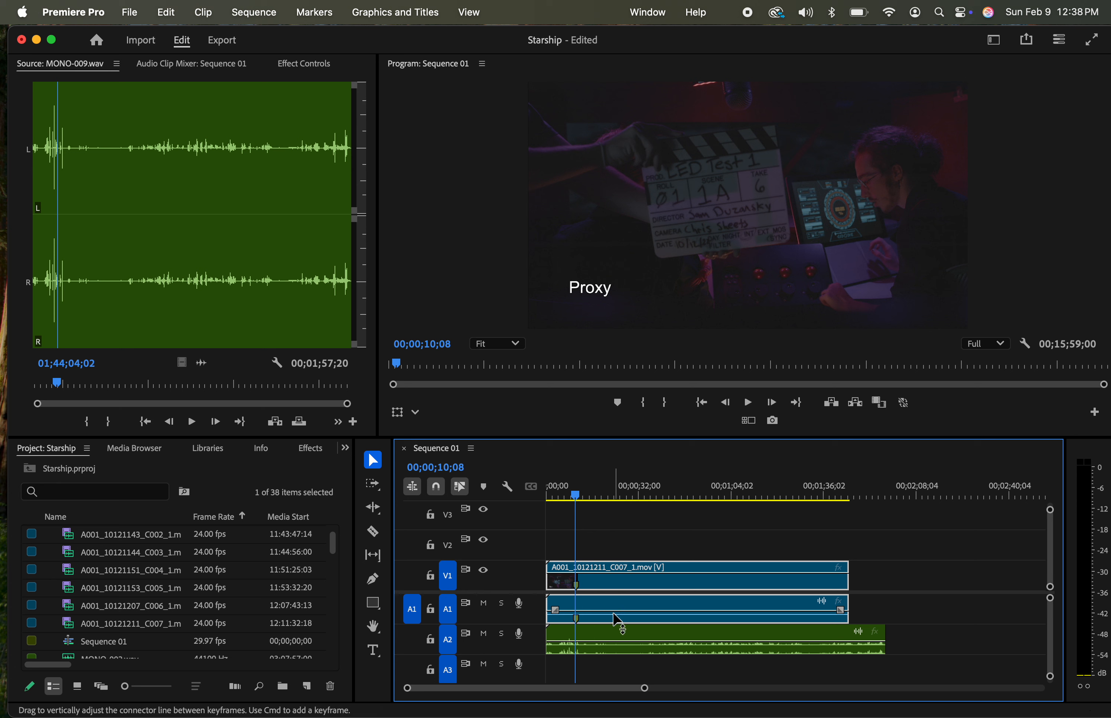
# Open the A2 audio clip in the source monitor and play around 01;44;03;00 to locate the slate clap
pyautogui.doubleClick(638, 641)
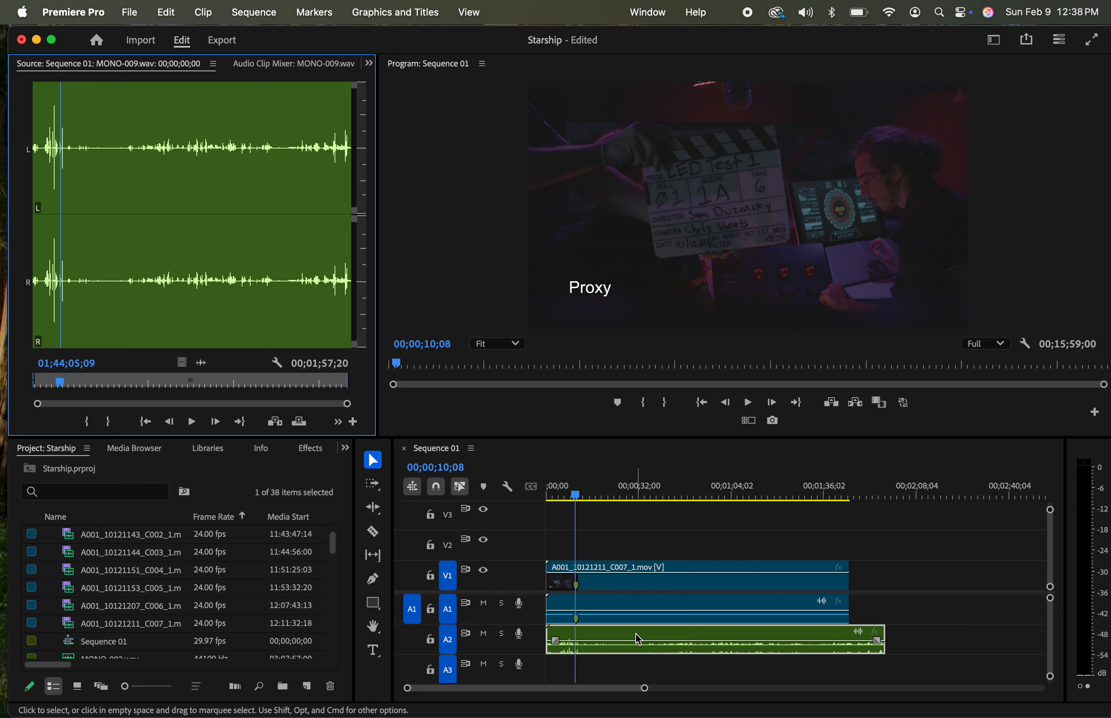
pyautogui.click(43, 381)
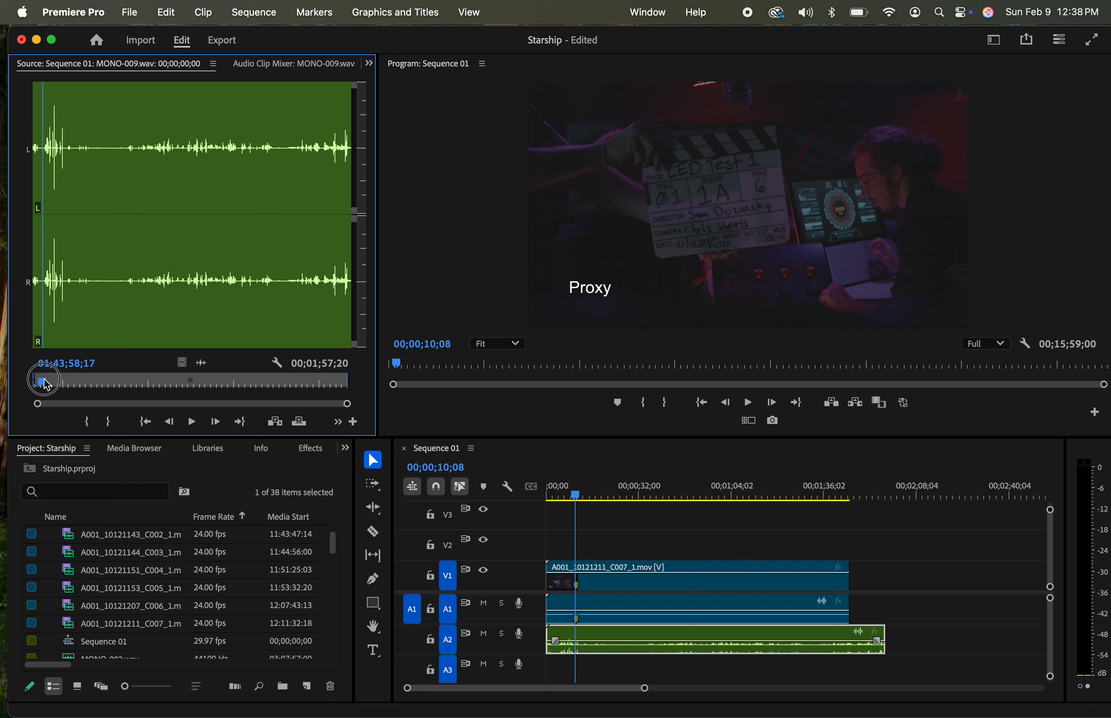
pyautogui.press('space')
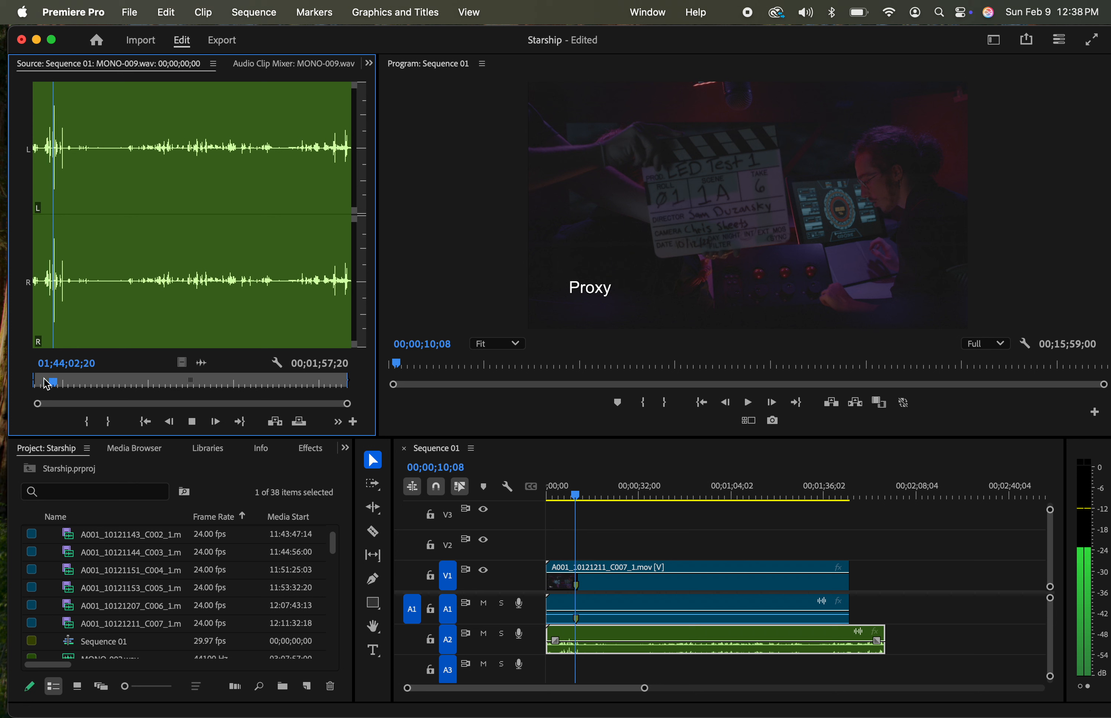
pyautogui.press('space')
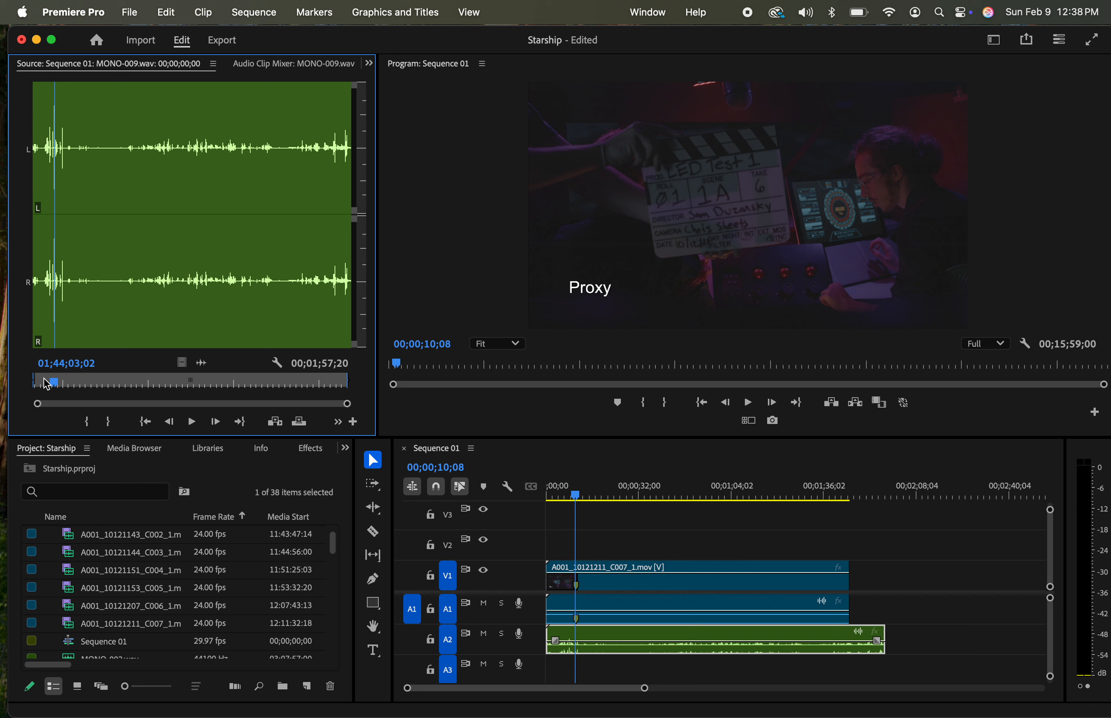
pyautogui.press('Left')
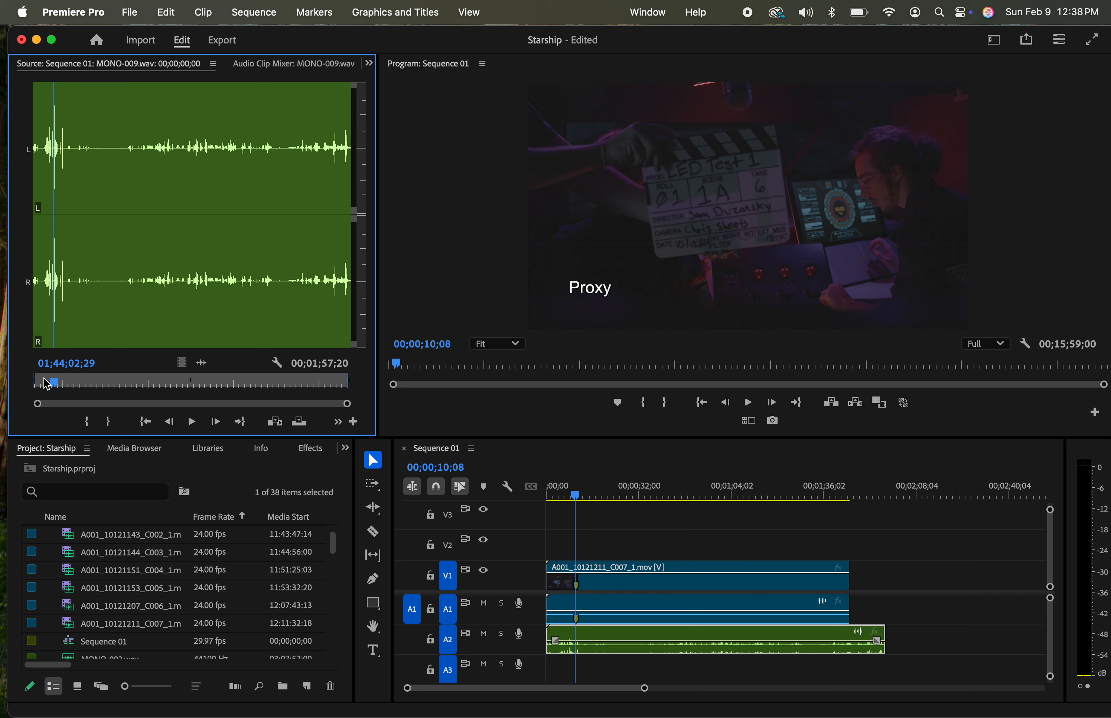
pyautogui.press('space')
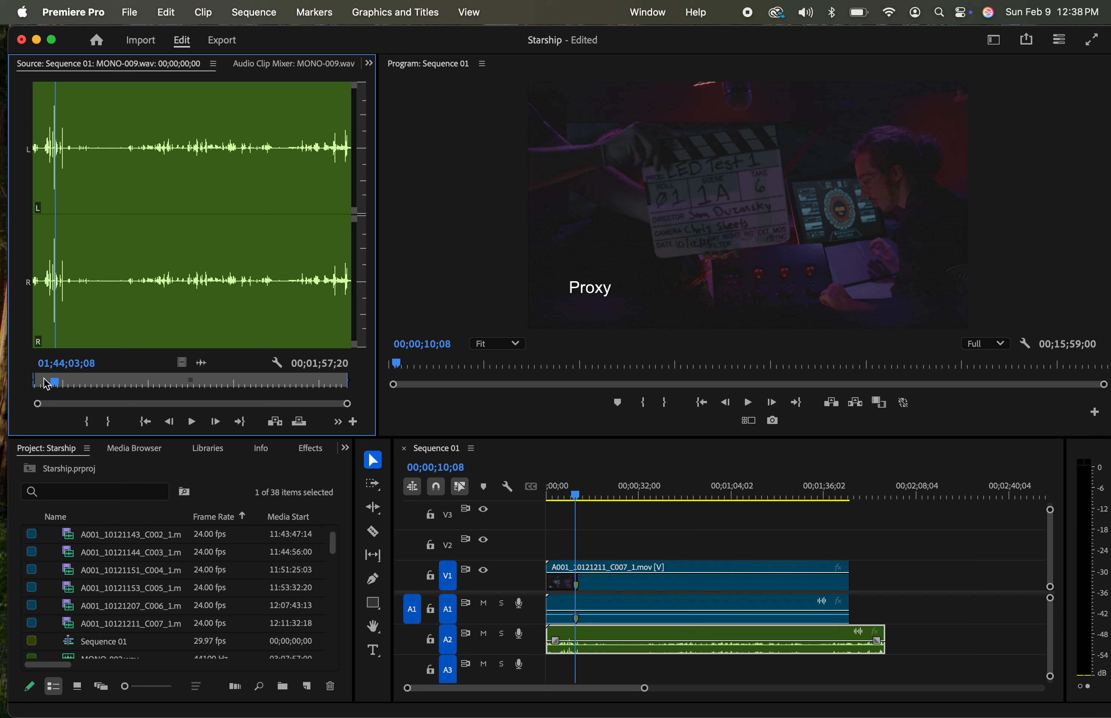
pyautogui.press('Left')
pyautogui.press('Left')
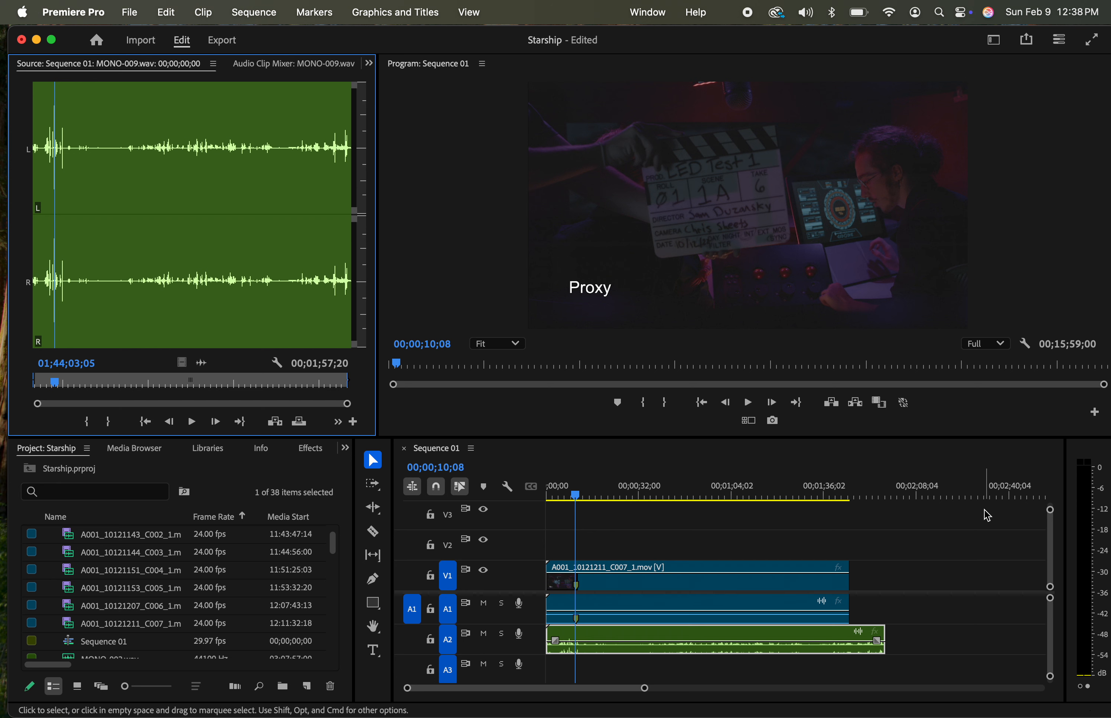
# Widen the audio meters and turn off the solo on the second channel
pyautogui.moveTo(1067, 522); pyautogui.dragTo(1022, 525)
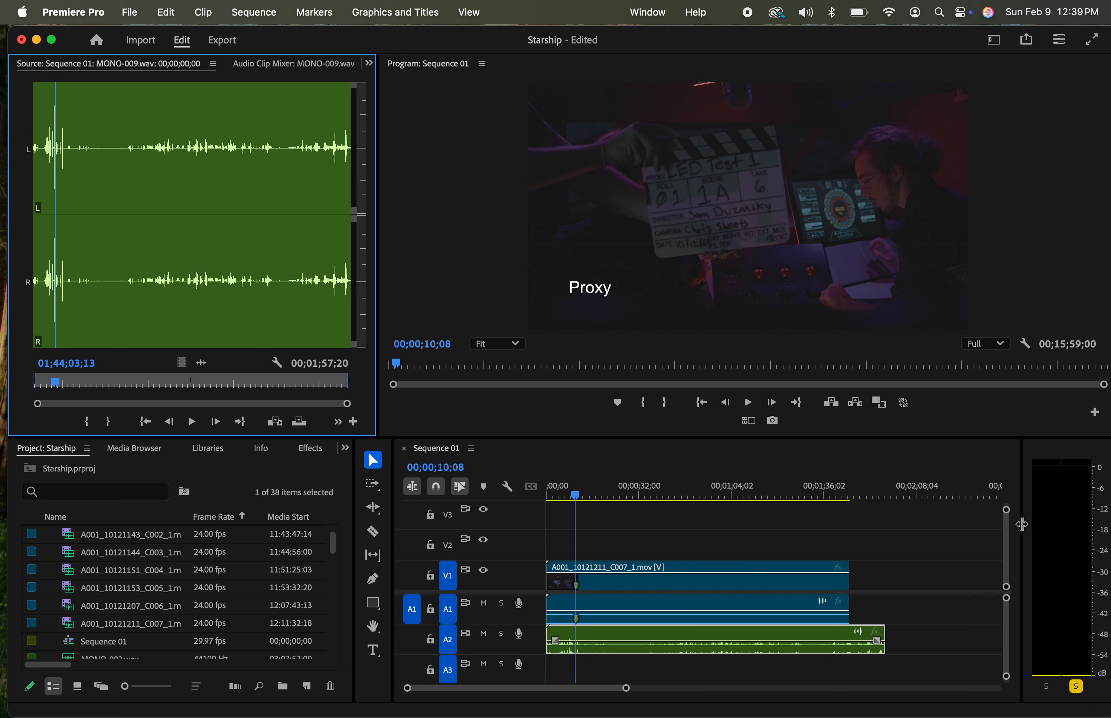
pyautogui.press('Left')
pyautogui.press('Left')
pyautogui.press('Left')
pyautogui.press('Left')
pyautogui.press('Left')
pyautogui.press('Left')
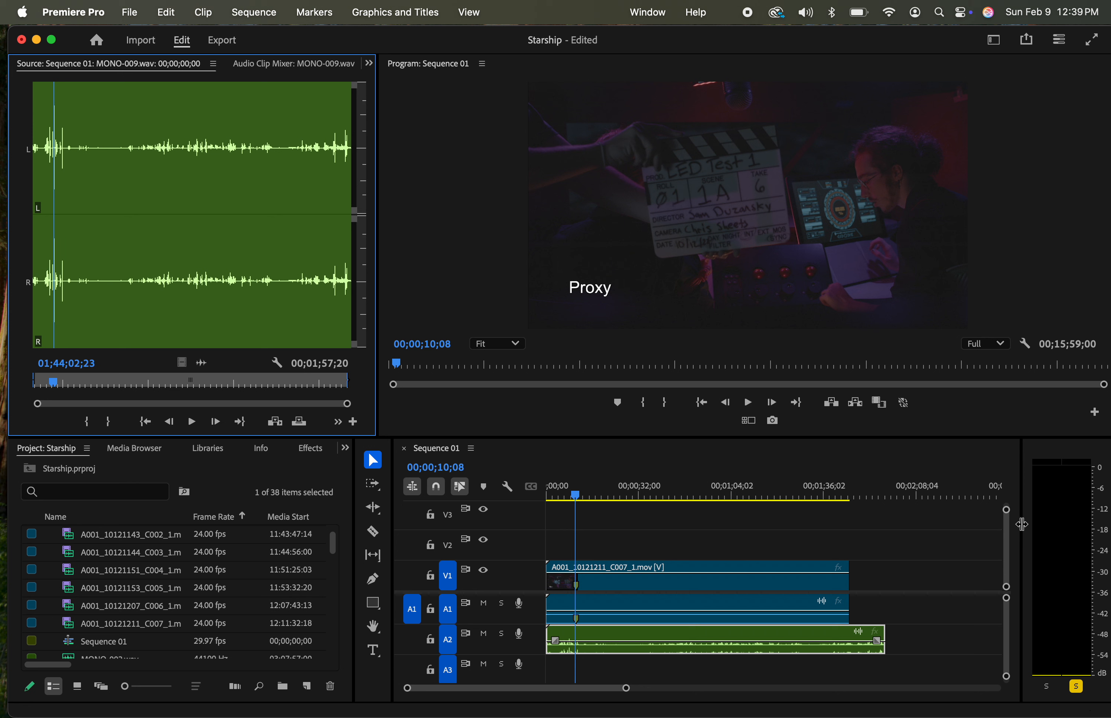
pyautogui.press('Left')
pyautogui.press('Left')
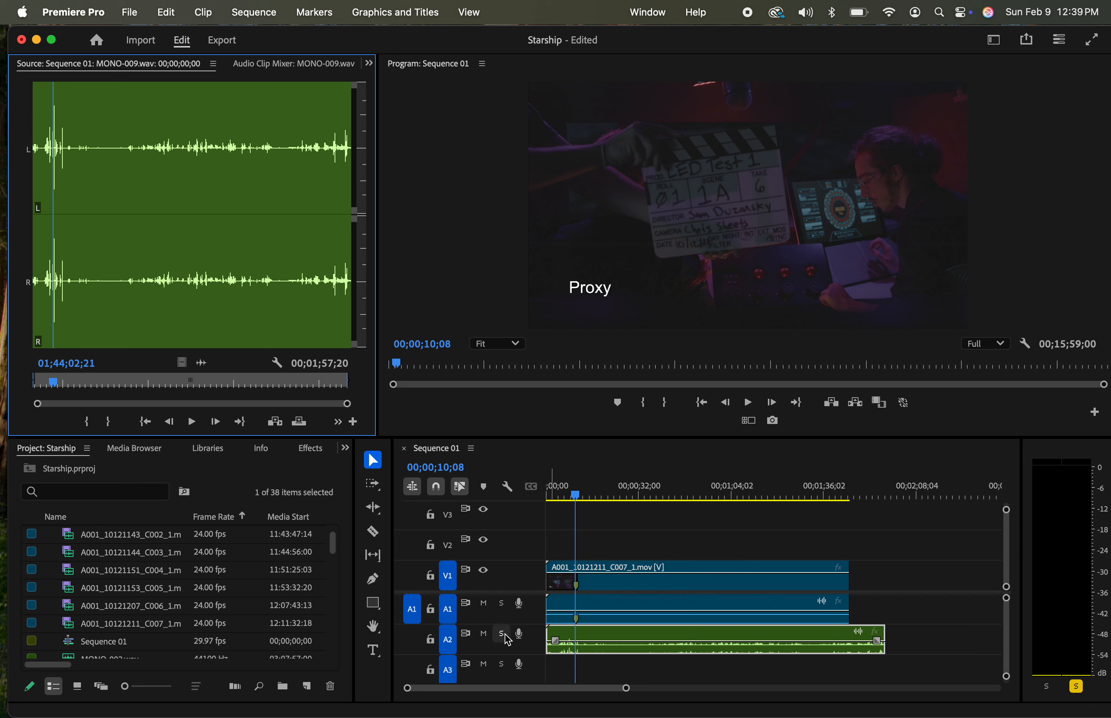
pyautogui.click(1077, 689)
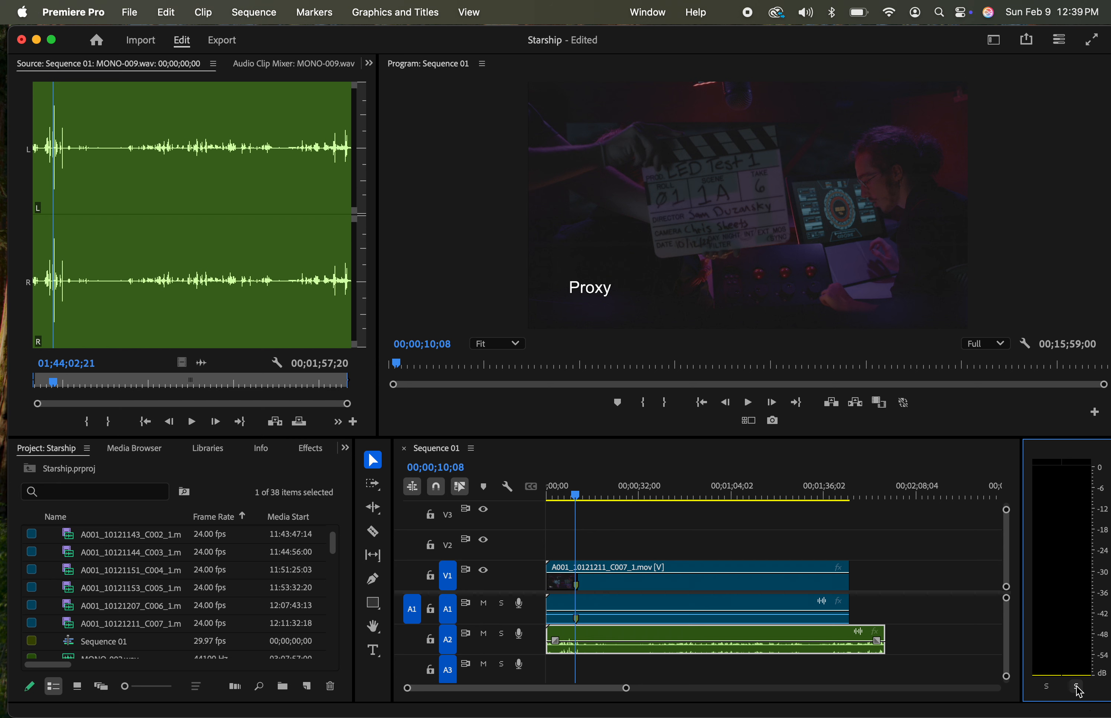
# Replay the clap section of MONO-009.wav and step the source playhead frame by frame to 01;44;03;01
pyautogui.click(56, 87)
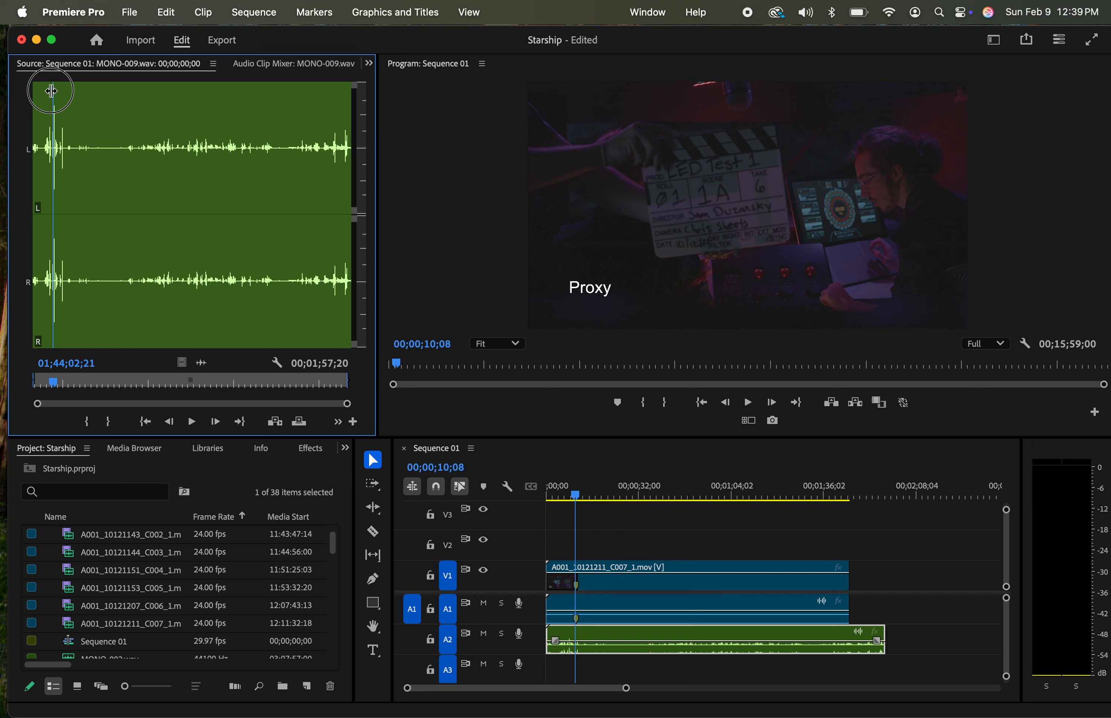
pyautogui.press('space')
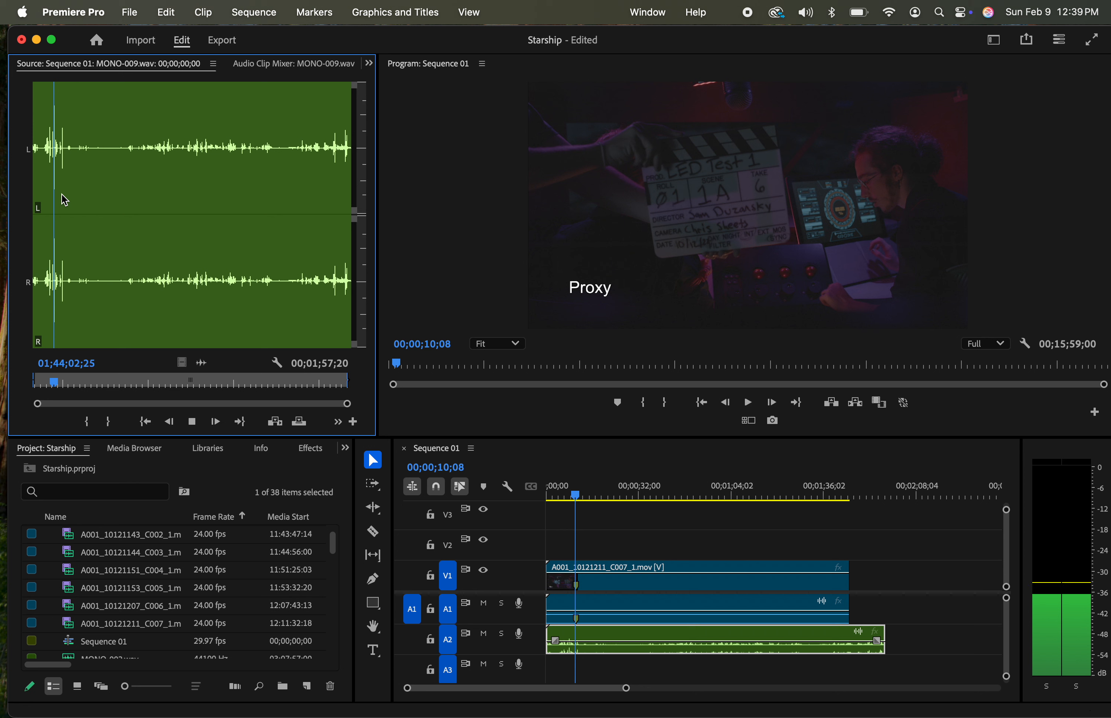
pyautogui.press('space')
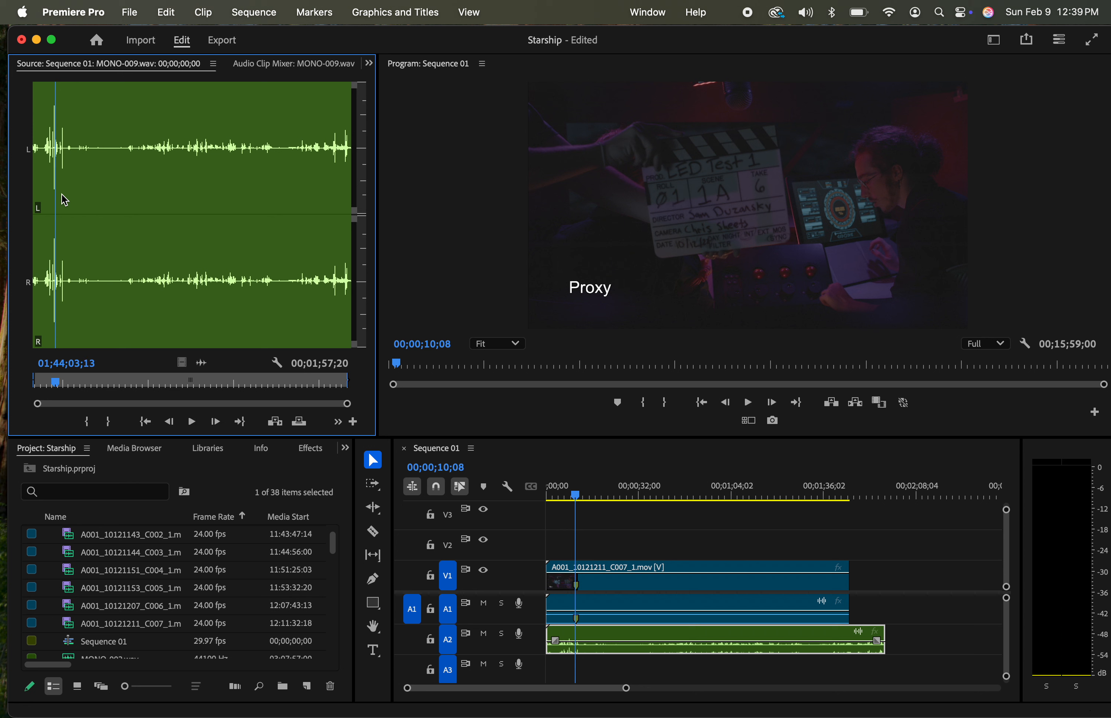
pyautogui.press('Left')
pyautogui.press('Left')
pyautogui.press('Left')
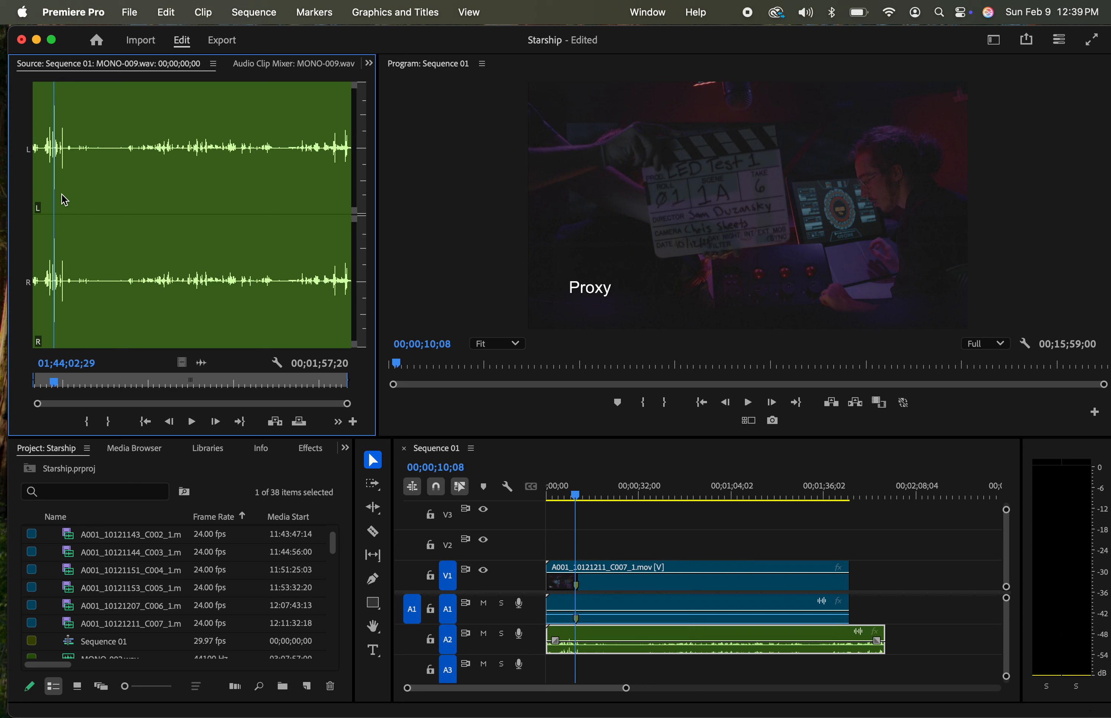
pyautogui.press('Left')
pyautogui.press('Left')
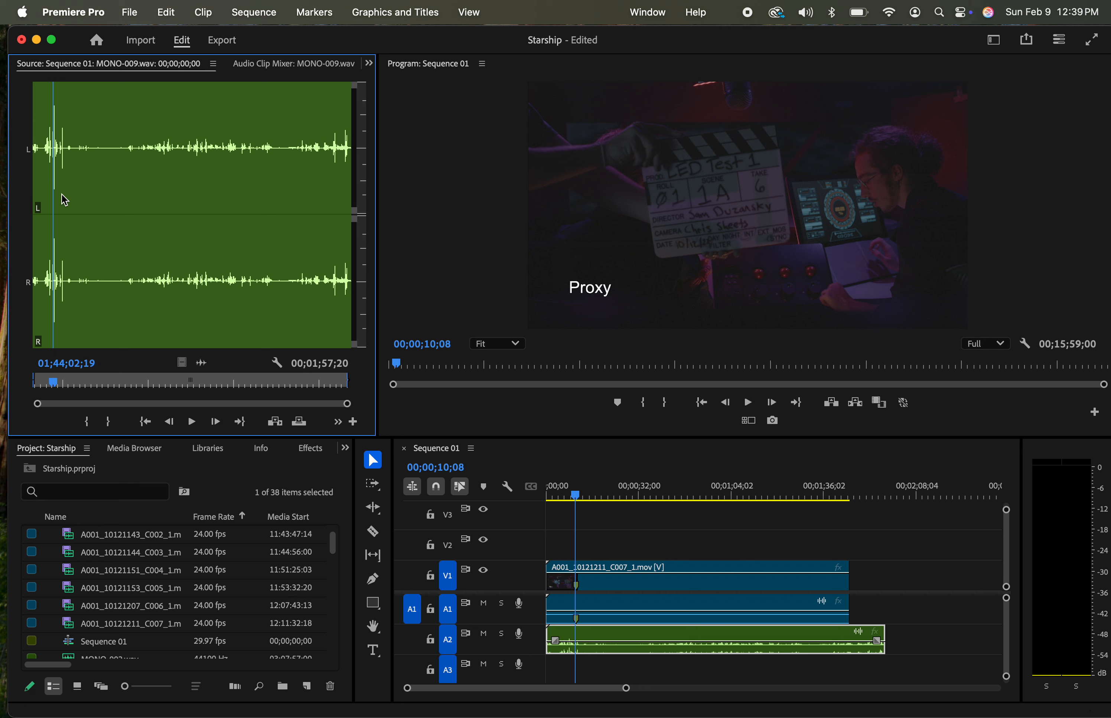
pyautogui.press('space')
pyautogui.press('space')
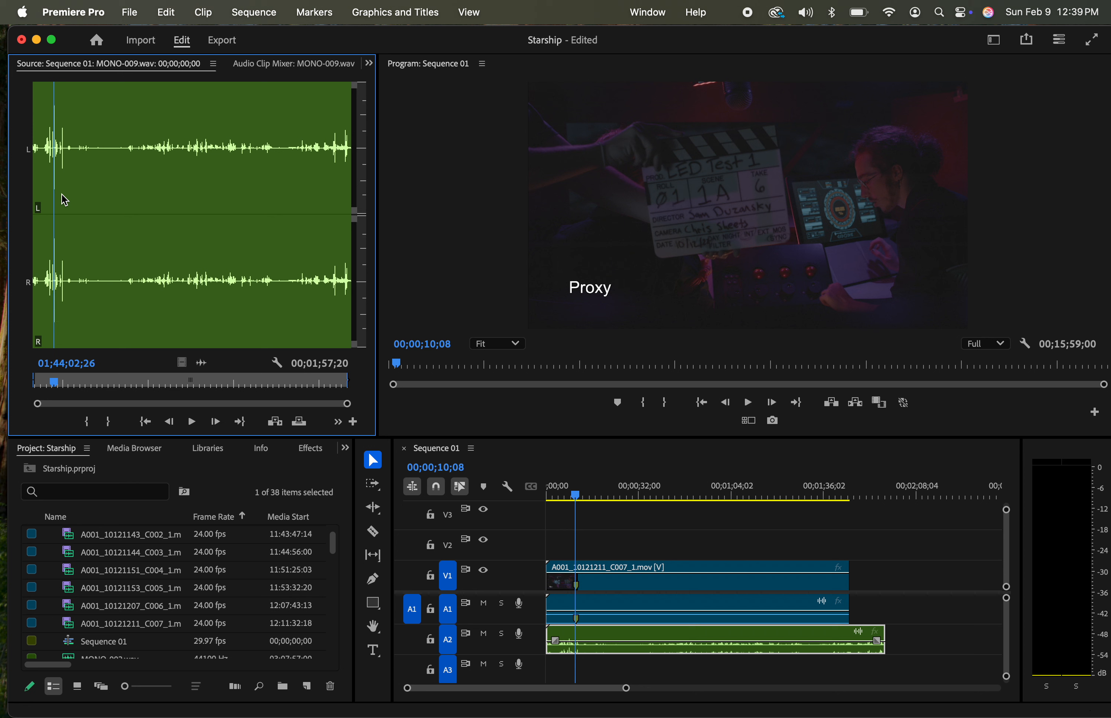
pyautogui.press('Right')
pyautogui.press('Right')
pyautogui.press('Right')
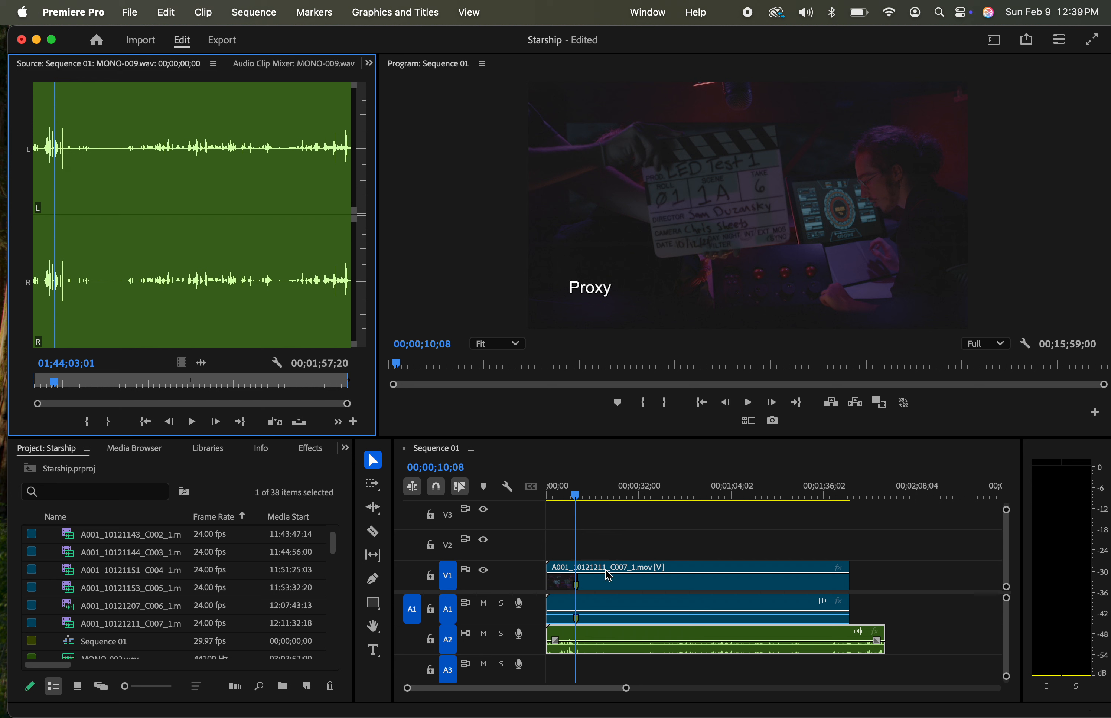
# Expand track A2 to show its waveform and play the sequence from shortly before the slate clap
pyautogui.click(619, 652)
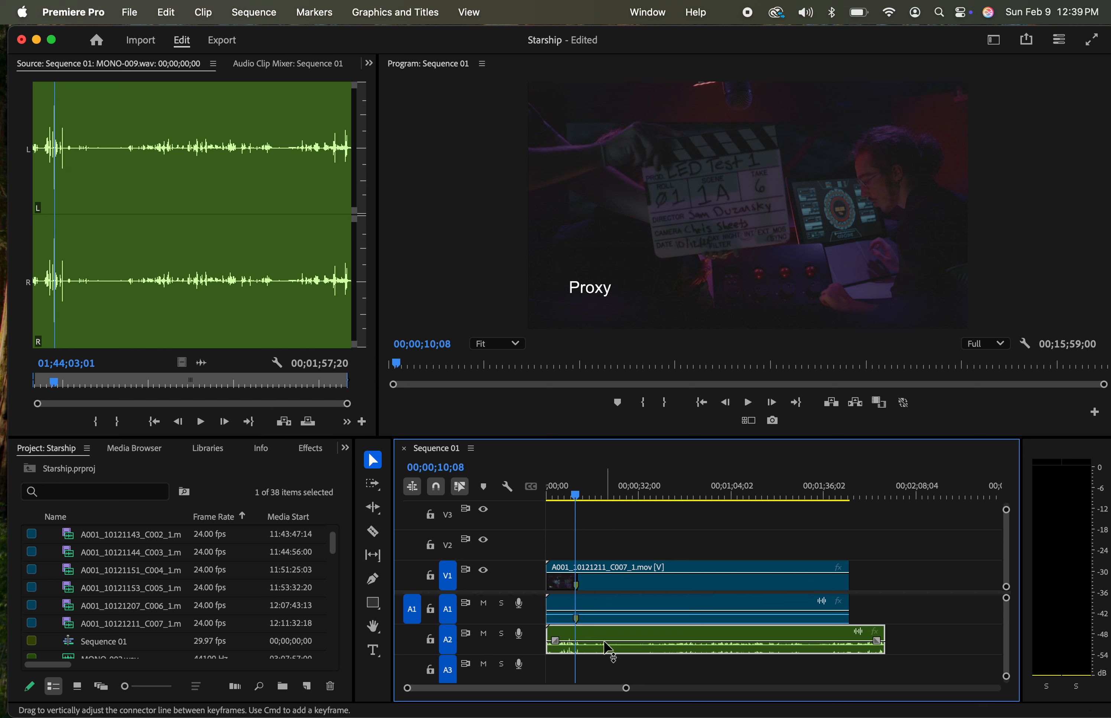
pyautogui.doubleClick(541, 653)
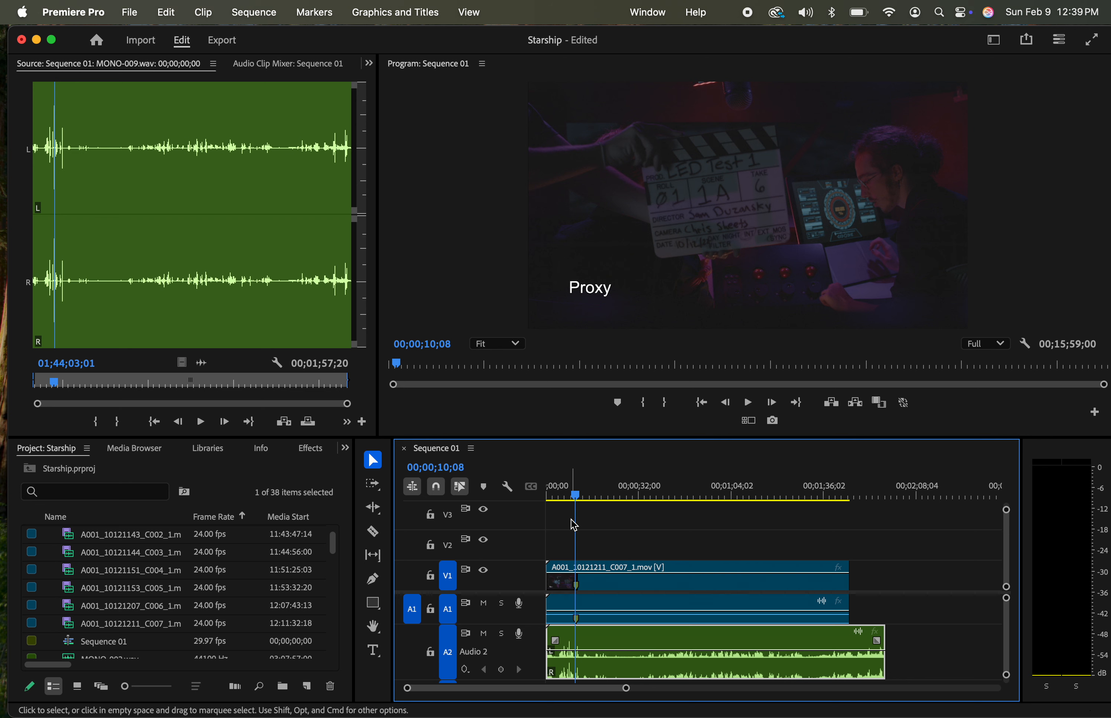
pyautogui.moveTo(575, 493)
pyautogui.mouseDown()
pyautogui.moveTo(597, 495)
pyautogui.moveTo(566, 497)
pyautogui.mouseUp()
pyautogui.press('space')
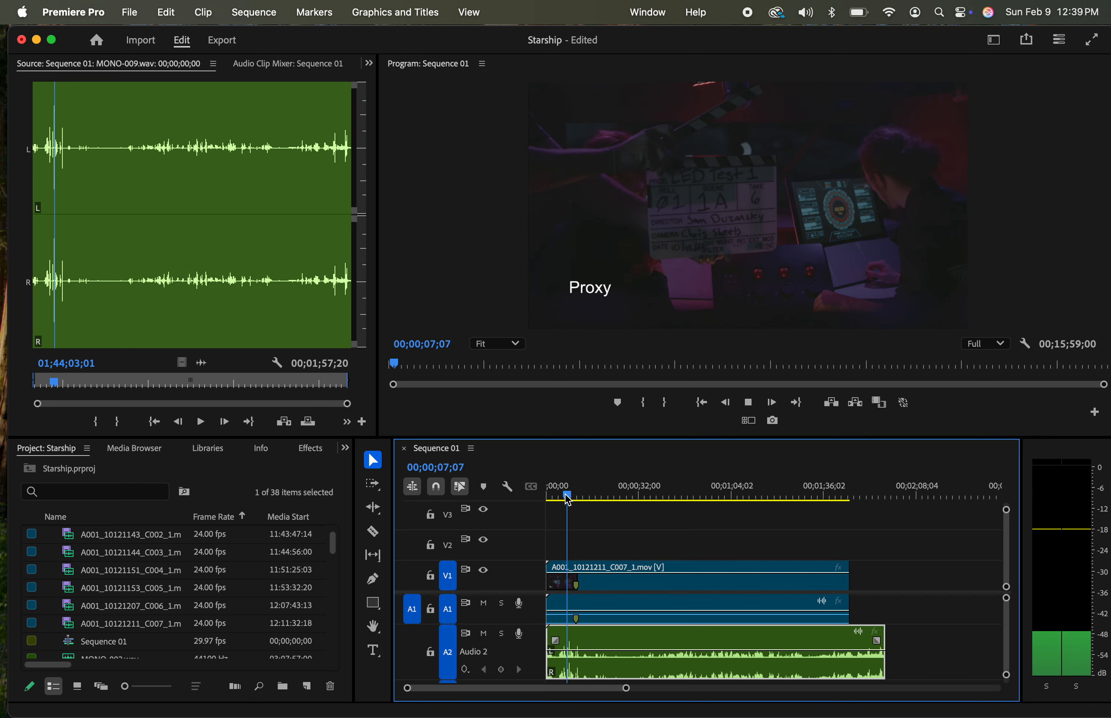
# Mark the slate clap on the A2 audio clip MONO-009.wav and shift the clip until its marker lines up with the video clip's marker
pyautogui.press('space')
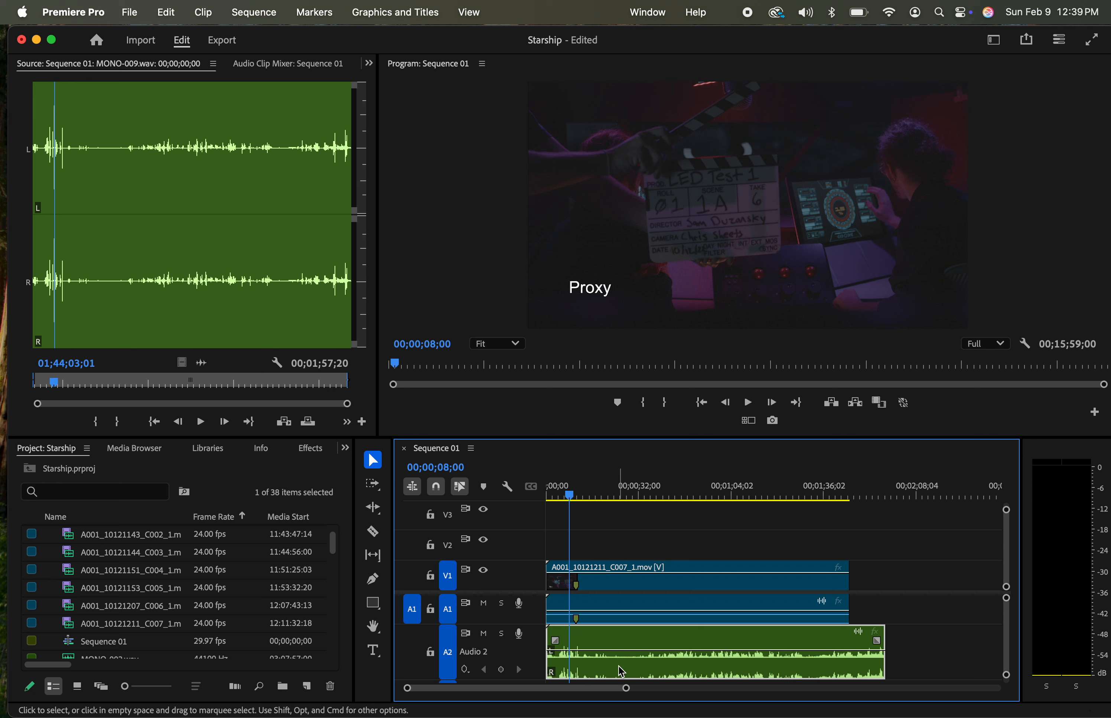
pyautogui.press('m')
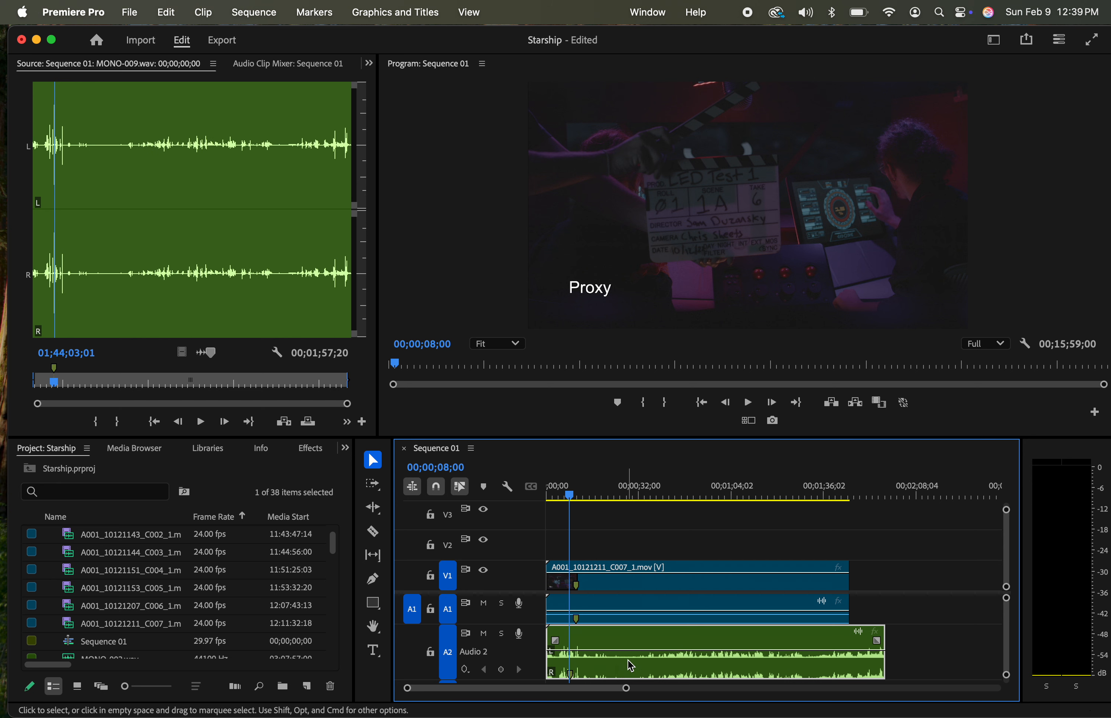
pyautogui.press('=')
pyautogui.press('=')
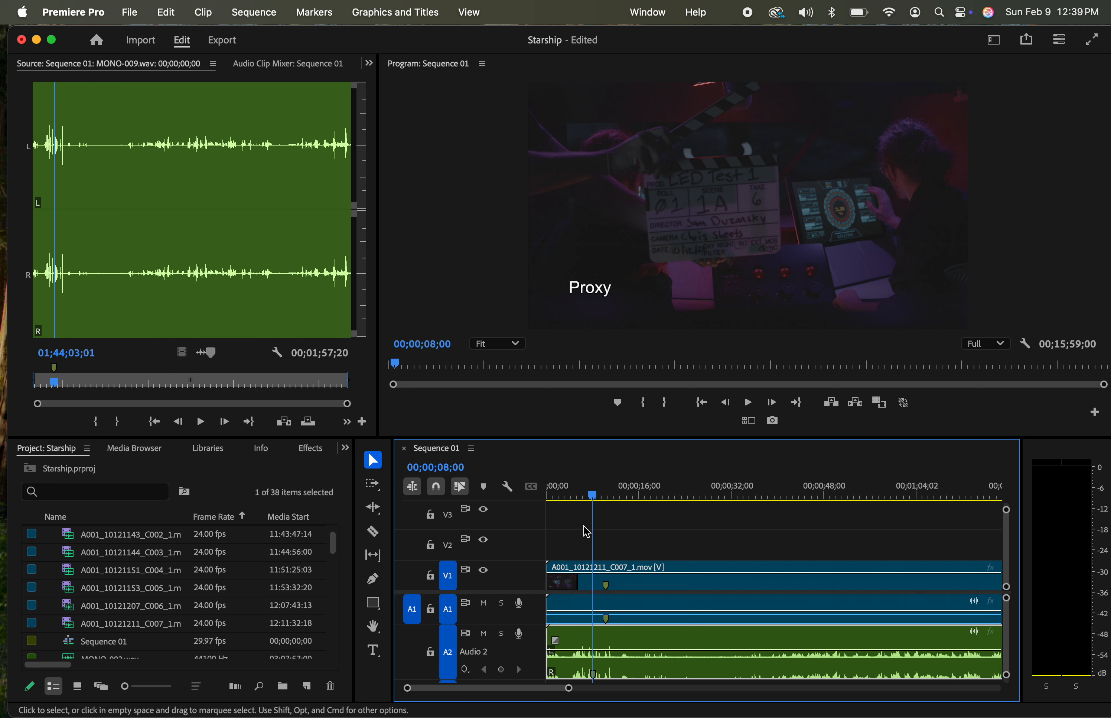
pyautogui.moveTo(742, 643); pyautogui.dragTo(799, 638)
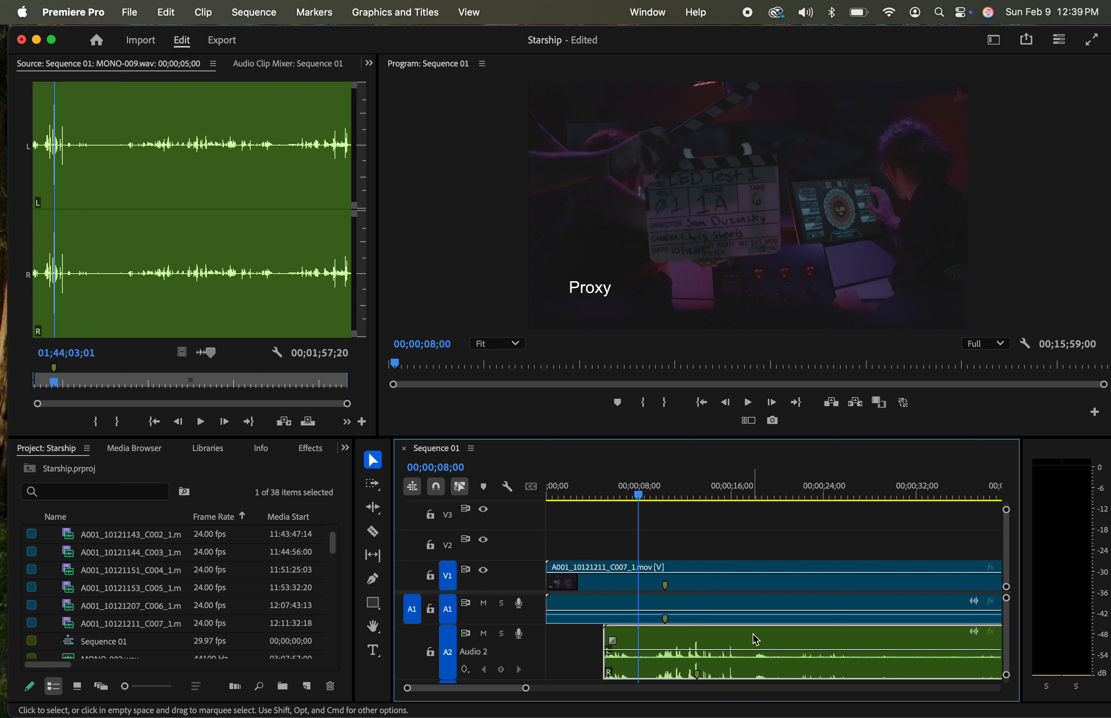
pyautogui.moveTo(756, 640); pyautogui.dragTo(726, 645)
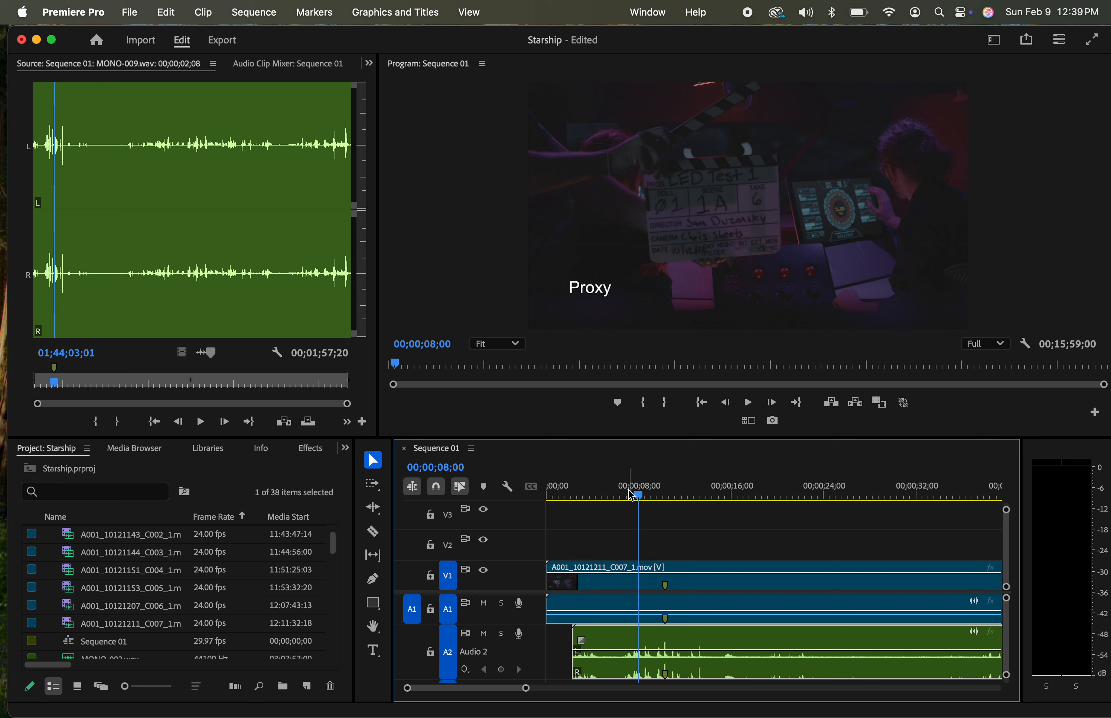
# Play the sequence from 00;00;06;09 through the slate clap and again from 00;00;43;00 to check the audio sync
pyautogui.moveTo(632, 496); pyautogui.dragTo(623, 495)
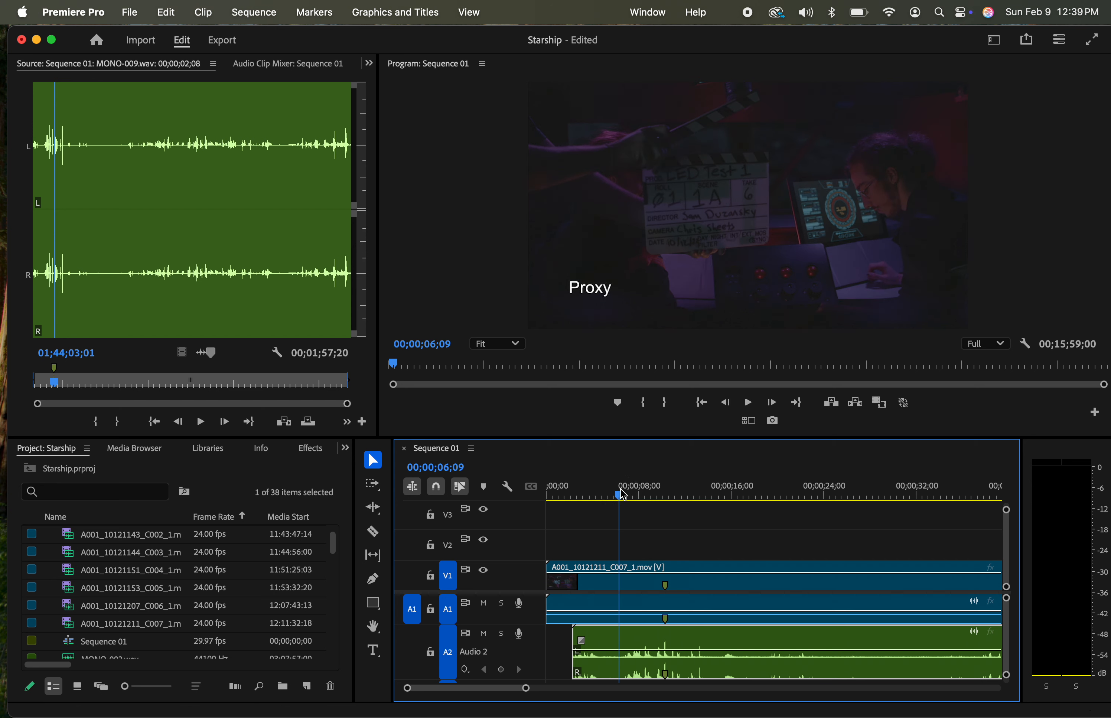
pyautogui.press('space')
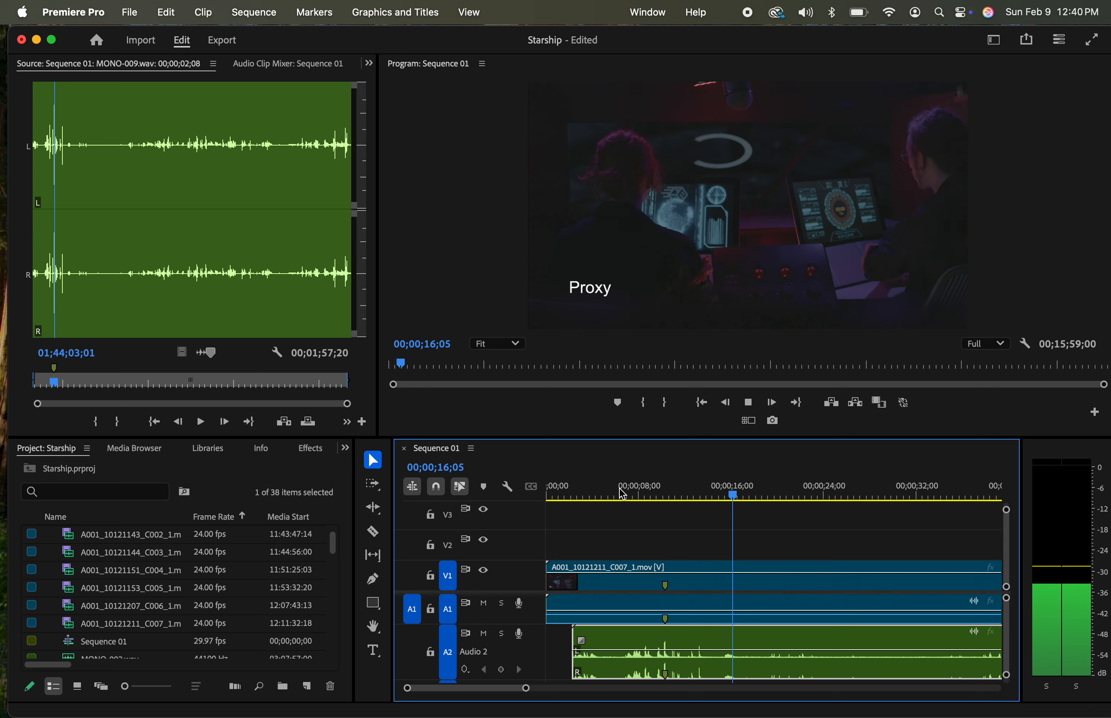
pyautogui.press('space')
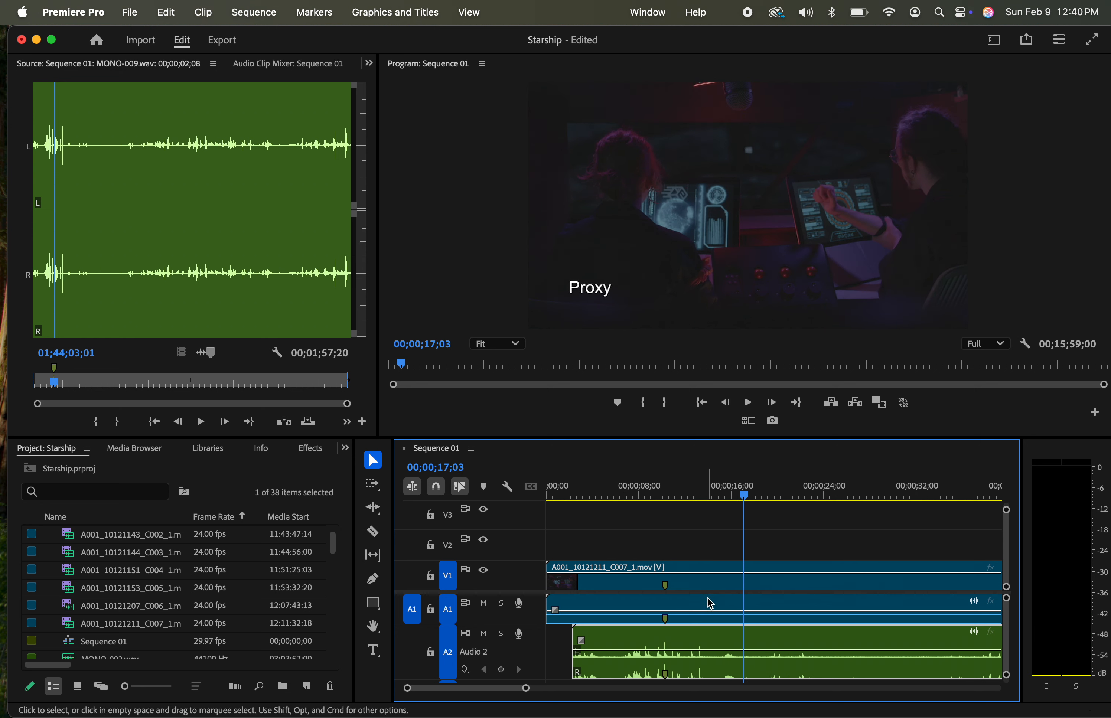
pyautogui.hscroll(5, 710, 604)
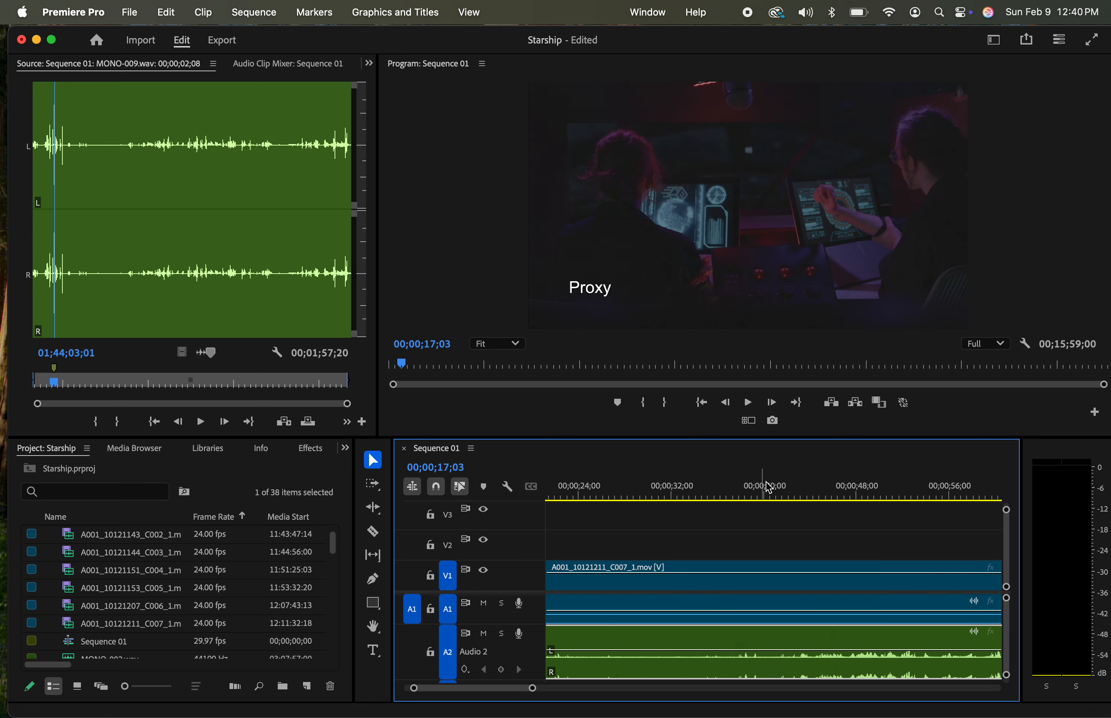
pyautogui.moveTo(769, 488); pyautogui.dragTo(799, 495)
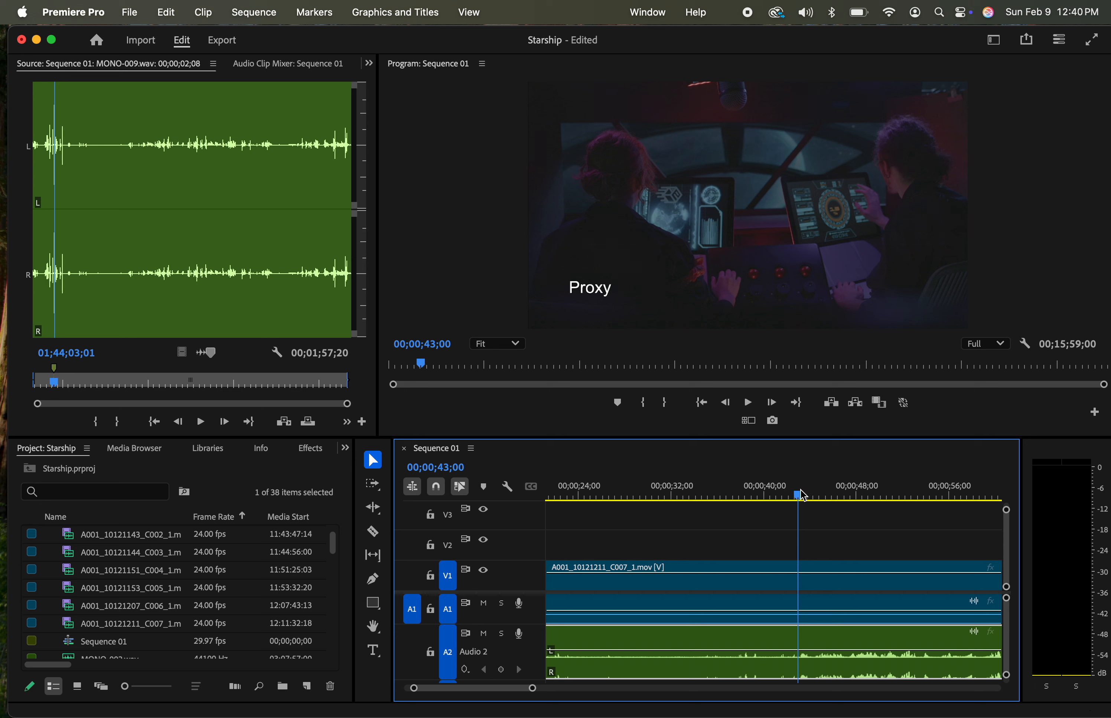
pyautogui.press('space')
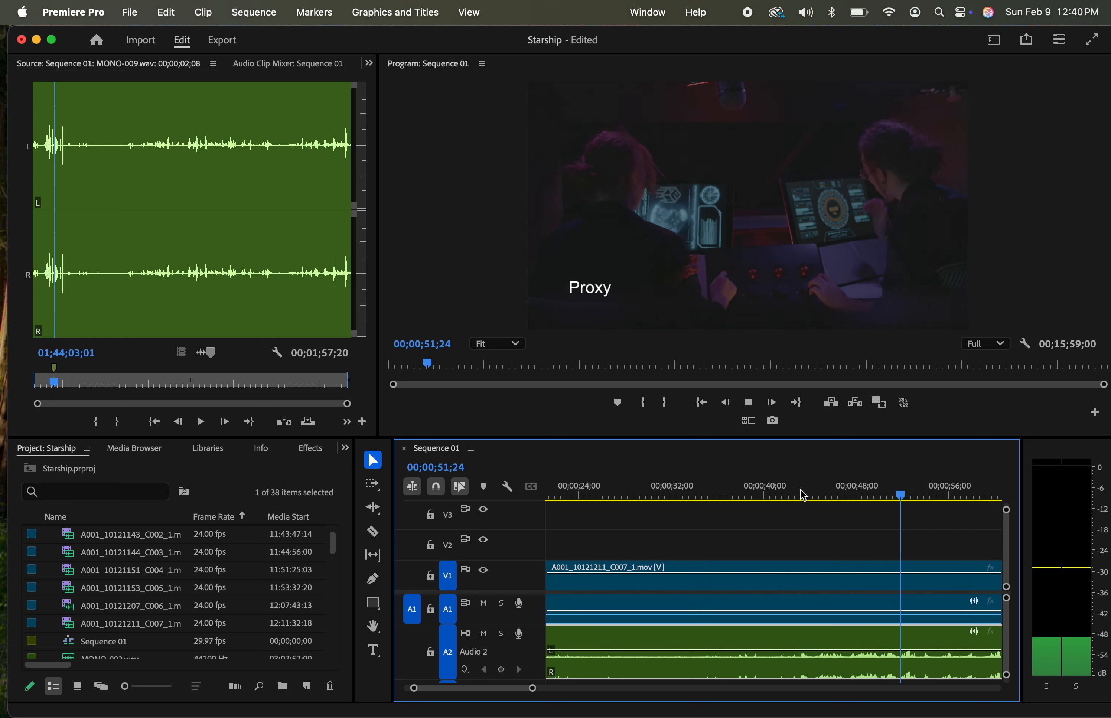
pyautogui.press('space')
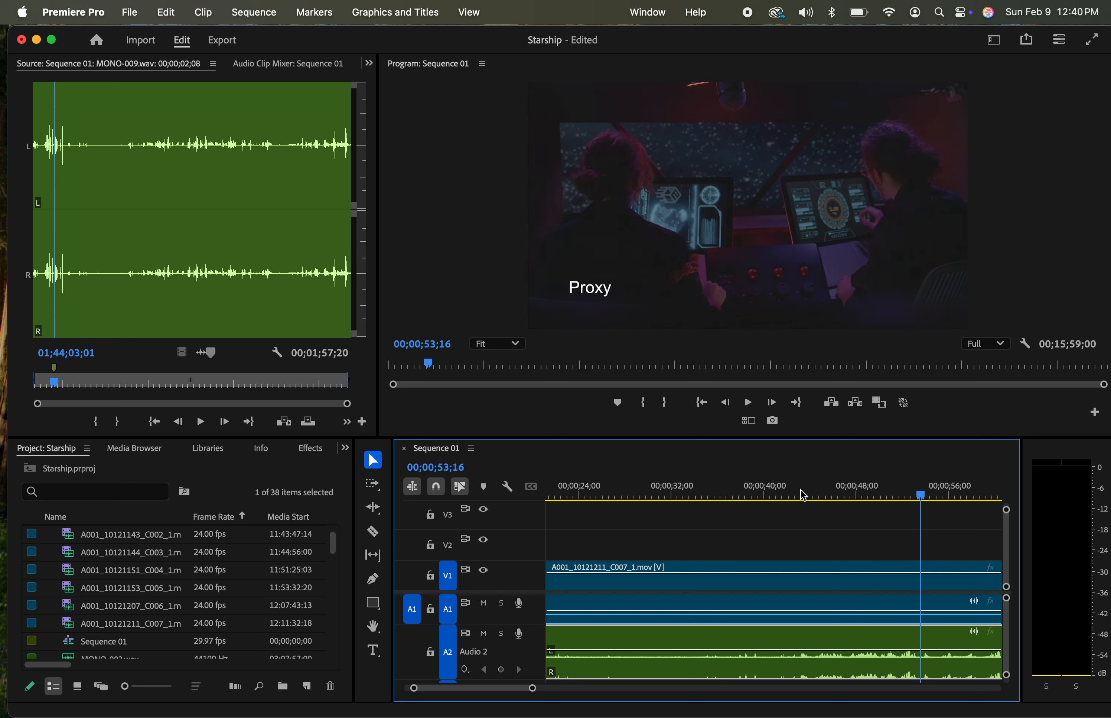
# Trim the start of A001_10121211_C007_1.mov to the audio clip's start, and trim the A2 audio's end to the video's end
pyautogui.hscroll(-5, 803, 583)
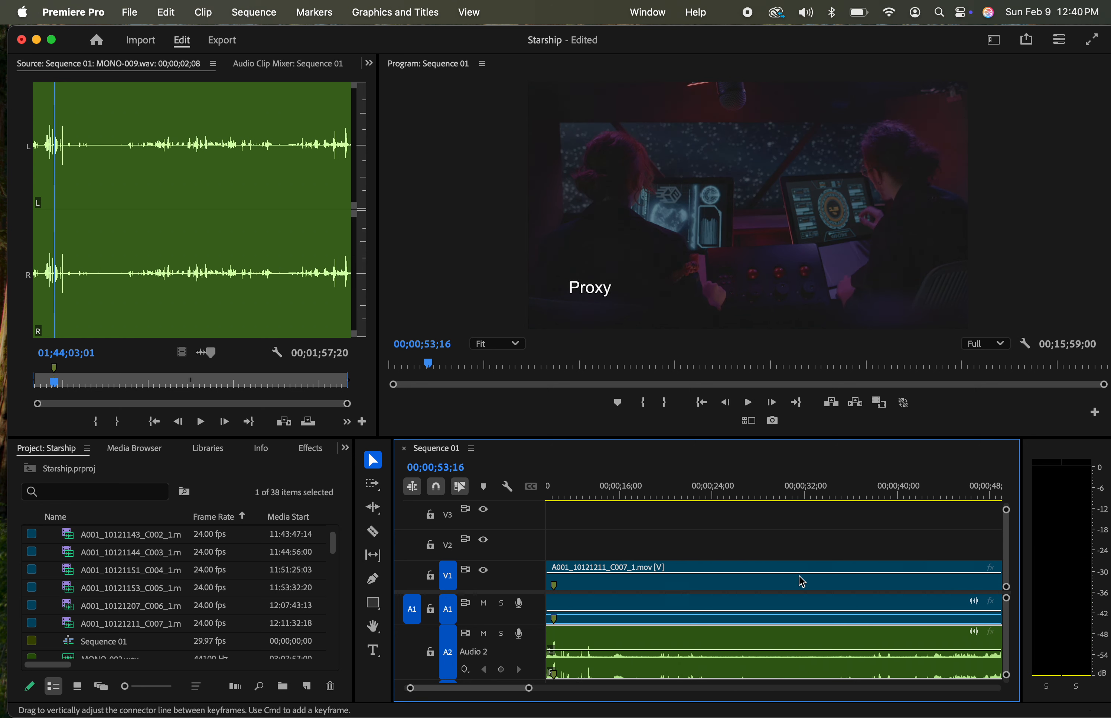
pyautogui.scroll(2, 801, 581)
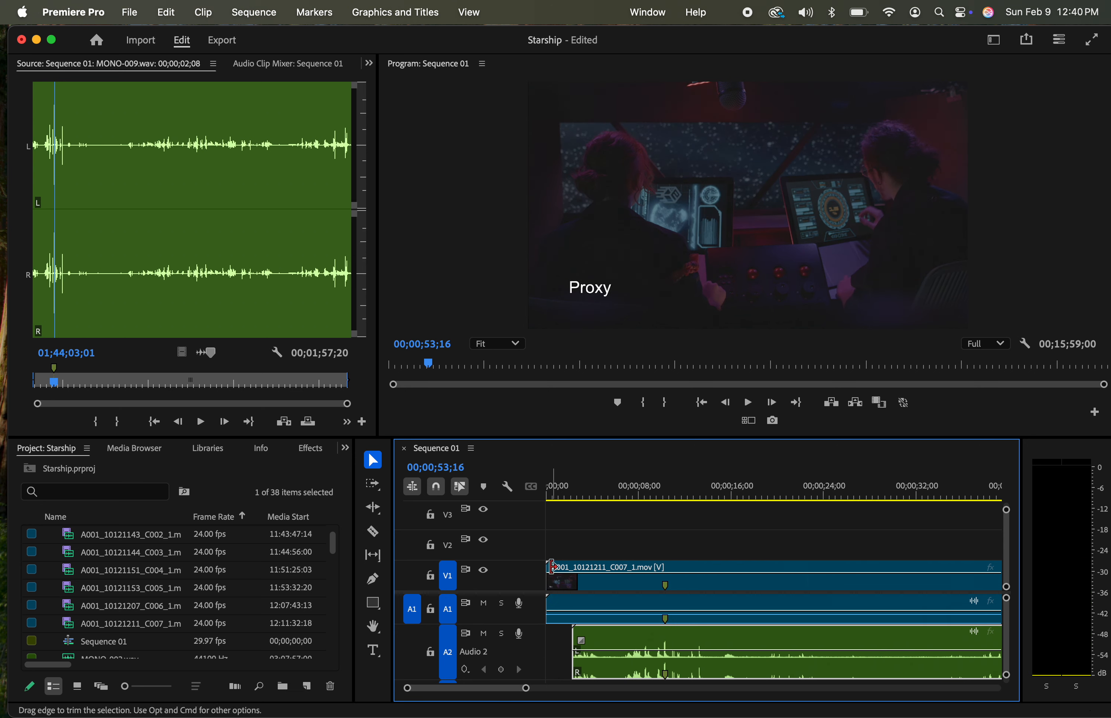
pyautogui.moveTo(551, 566); pyautogui.dragTo(577, 575)
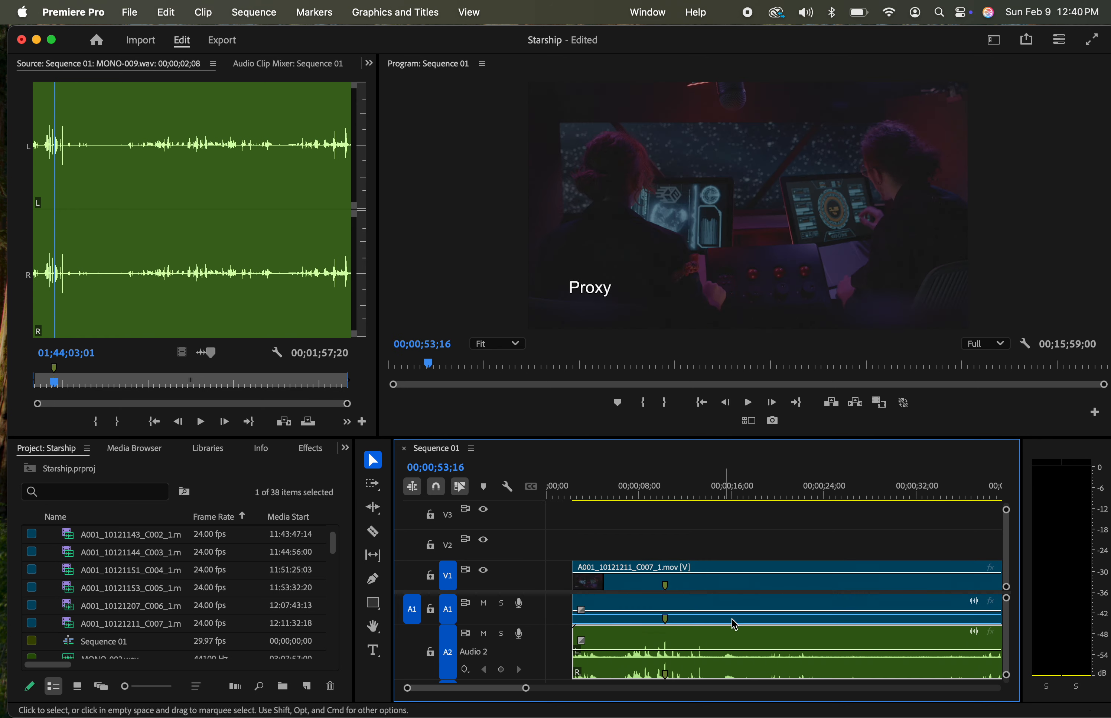
pyautogui.hscroll(5, 734, 625)
pyautogui.hscroll(20, 734, 625)
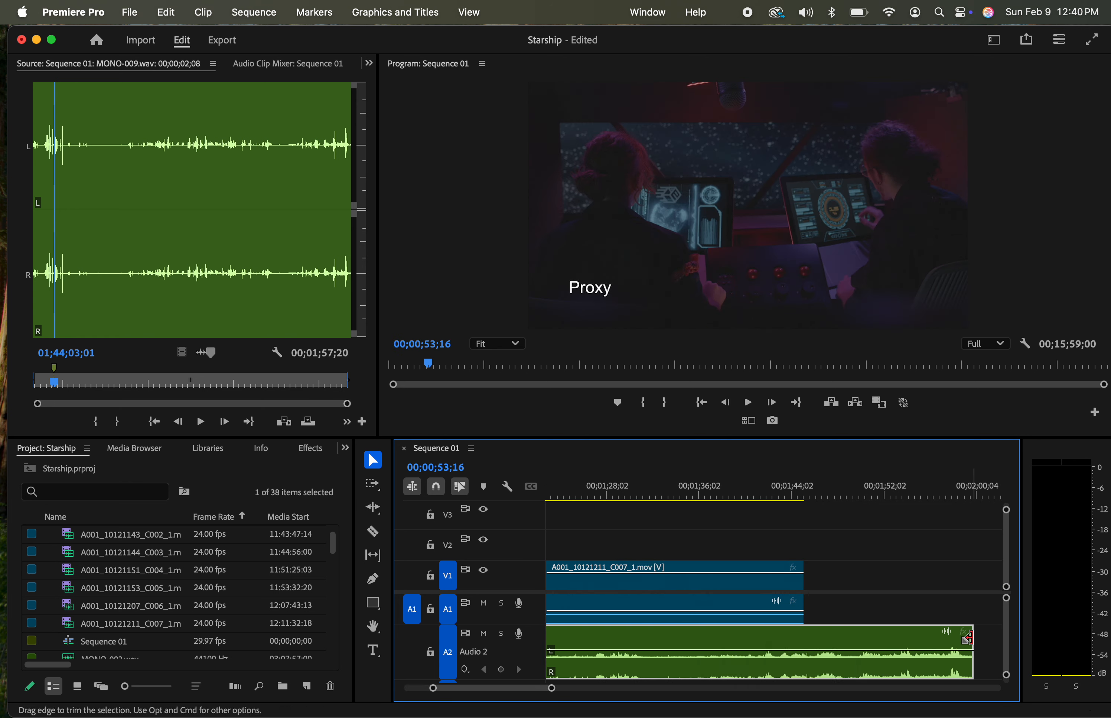
pyautogui.moveTo(967, 633); pyautogui.dragTo(803, 632)
# Select the synced video clip with both of its audio clips and group them
pyautogui.hscroll(-6, 861, 569)
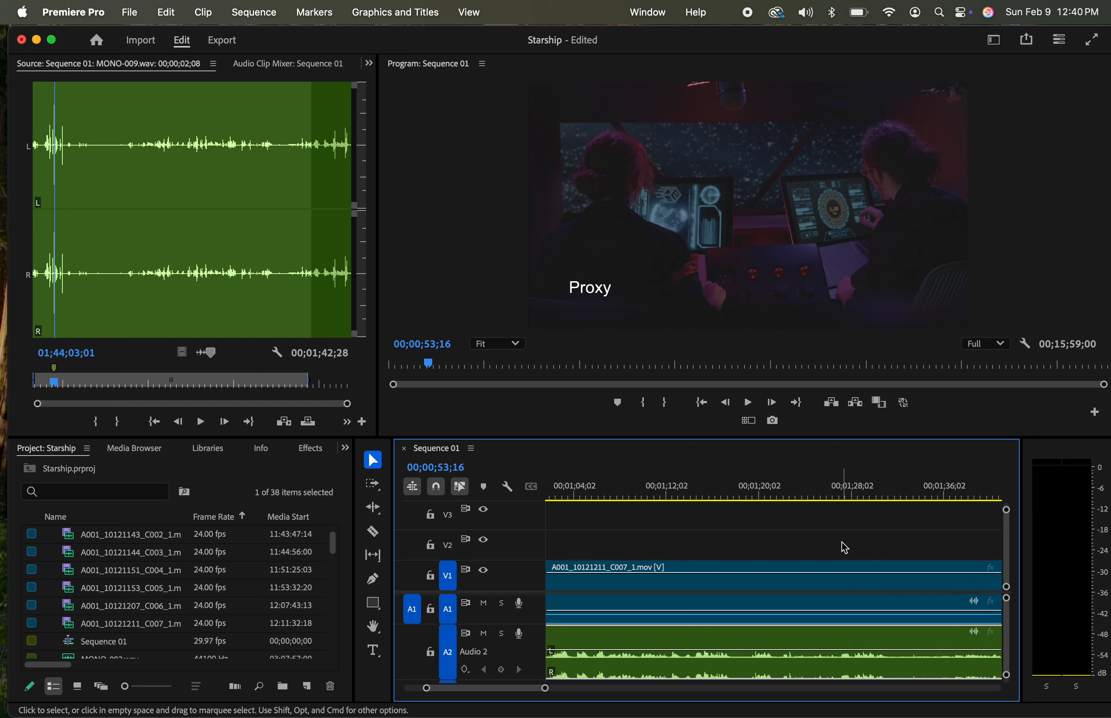
pyautogui.moveTo(844, 546); pyautogui.dragTo(869, 668)
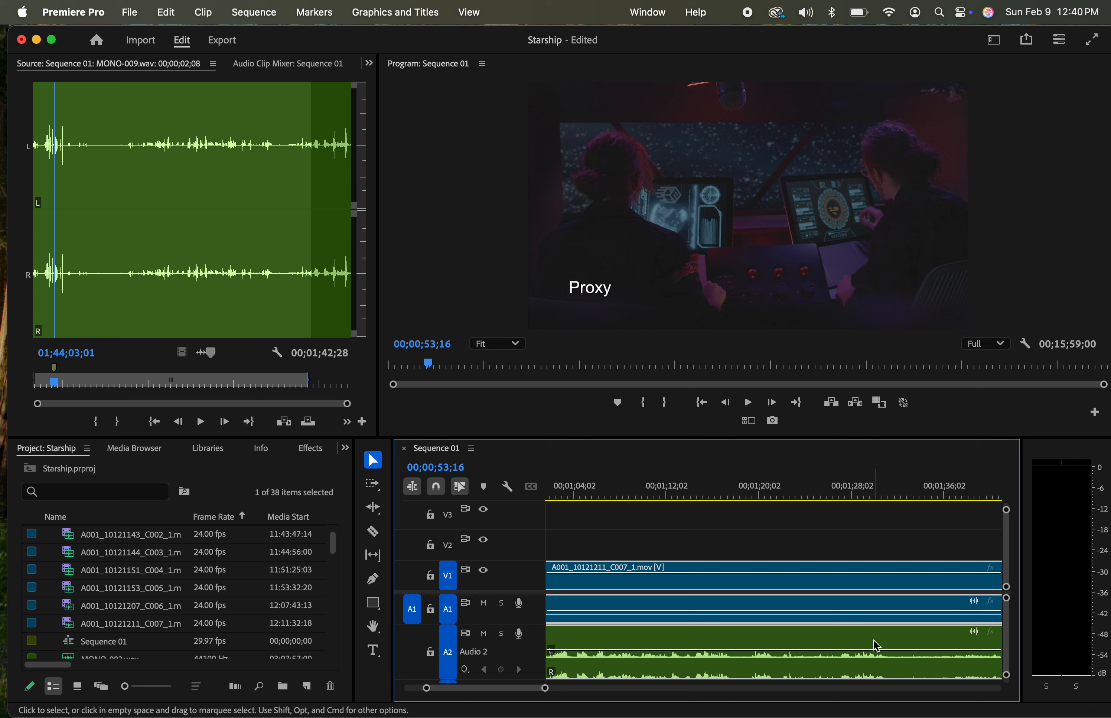
pyautogui.rightClick(877, 646)
pyautogui.moveTo(989, 711)
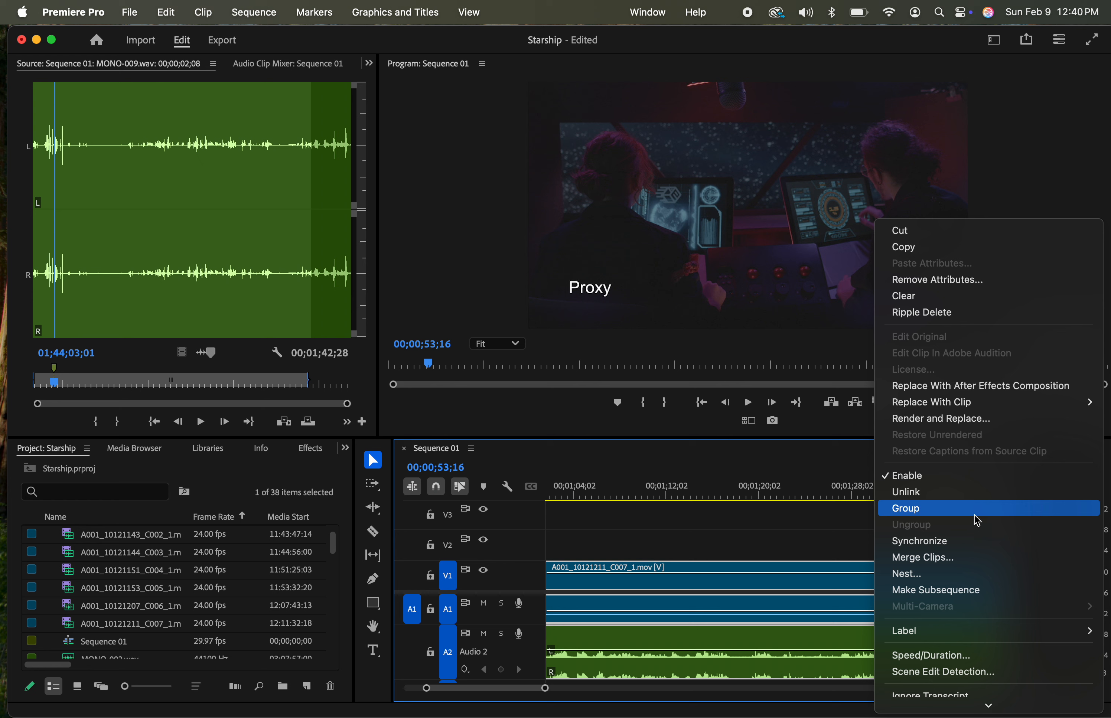
pyautogui.click(929, 519)
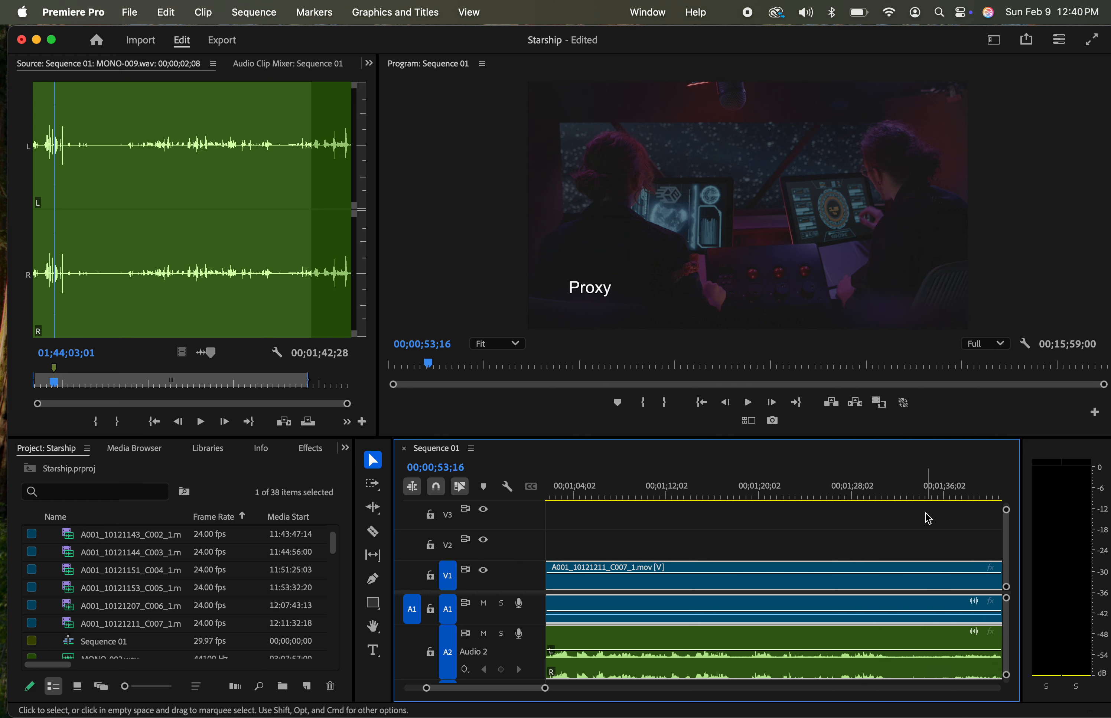
pyautogui.click(766, 544)
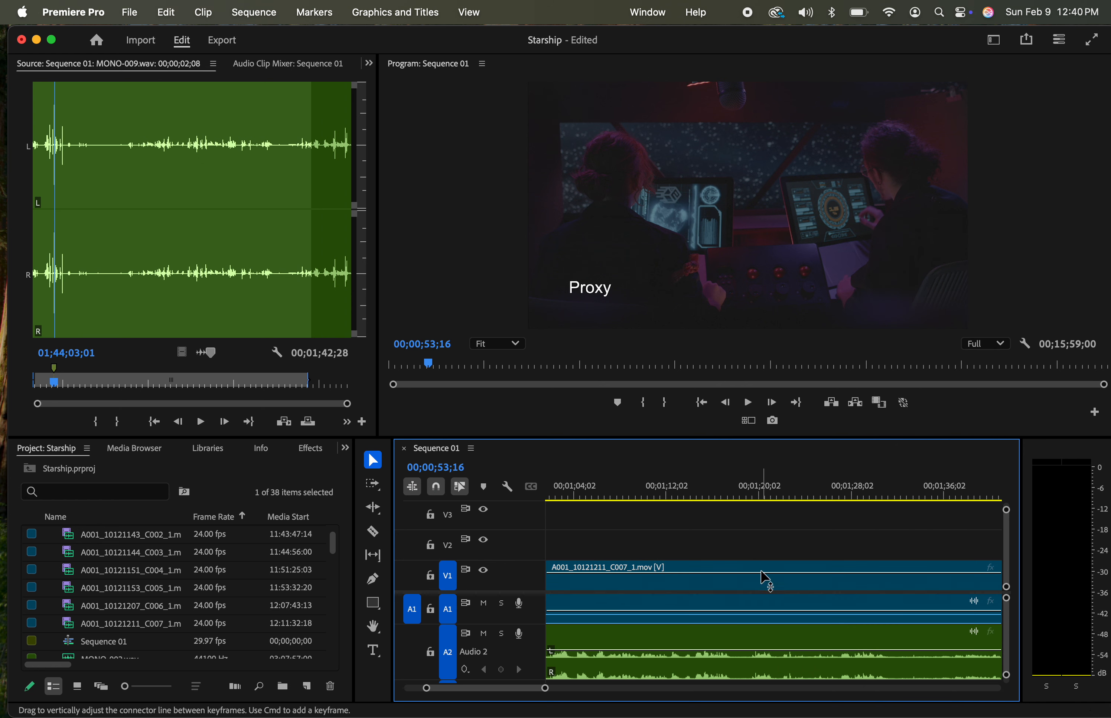
# Move the grouped video and audio clips to the start of the sequence
pyautogui.moveTo(761, 572); pyautogui.dragTo(828, 598)
pyautogui.click(761, 585)
pyautogui.hscroll(-15, 710, 579)
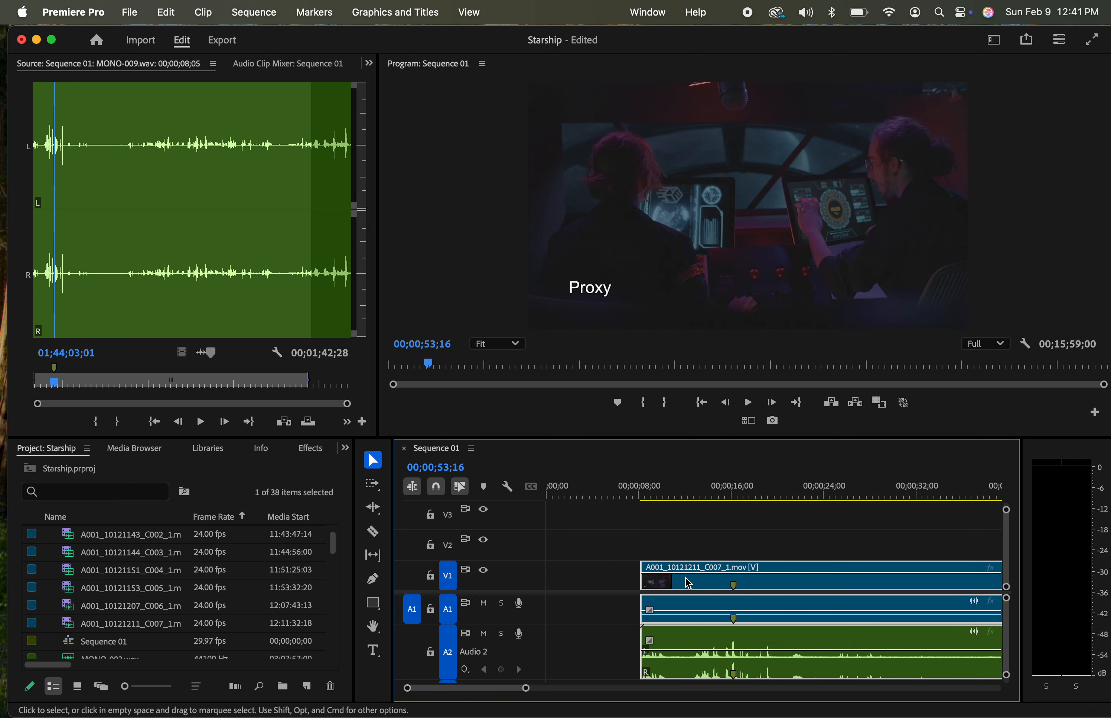
pyautogui.moveTo(696, 582); pyautogui.dragTo(607, 586)
pyautogui.click(652, 539)
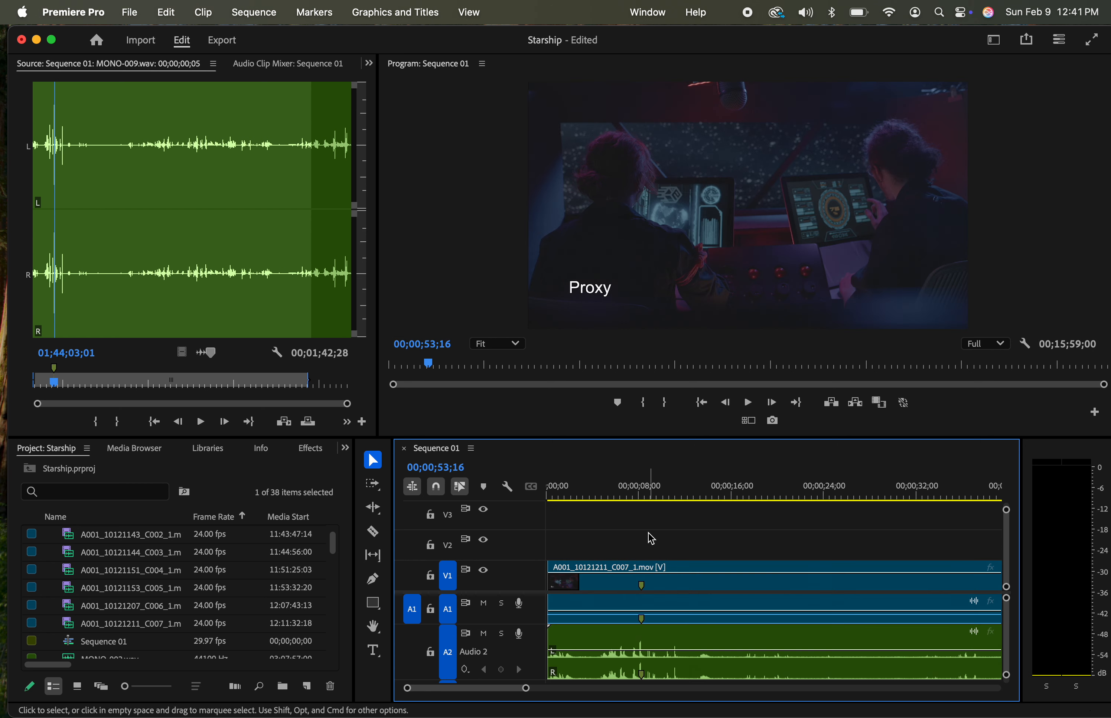
# Move the next video clip, A001_10121151_C004_1.mov, earlier in the sequence so it stands alone after the first synced group
pyautogui.press('-')
pyautogui.press('-')
pyautogui.press('-')
pyautogui.press('-')
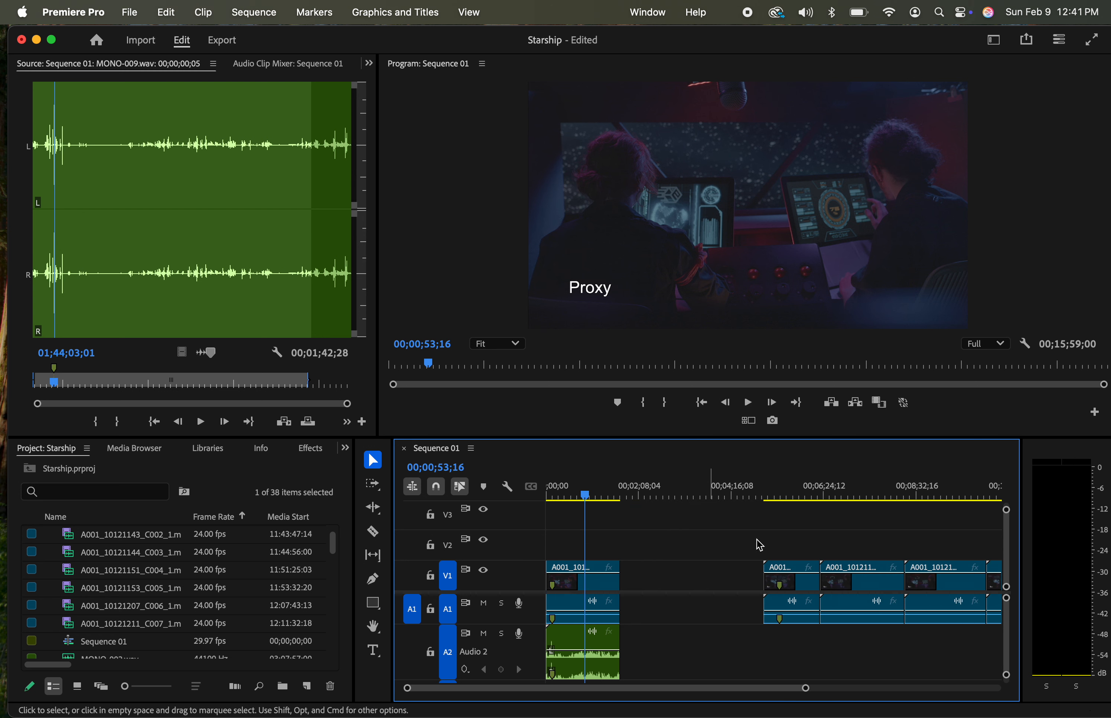
pyautogui.moveTo(799, 573); pyautogui.dragTo(688, 576)
# Scrub through A001_10121151_C004_1.mov to 00;02;48;06 and read the roll, scene and take on the slate
pyautogui.click(665, 496)
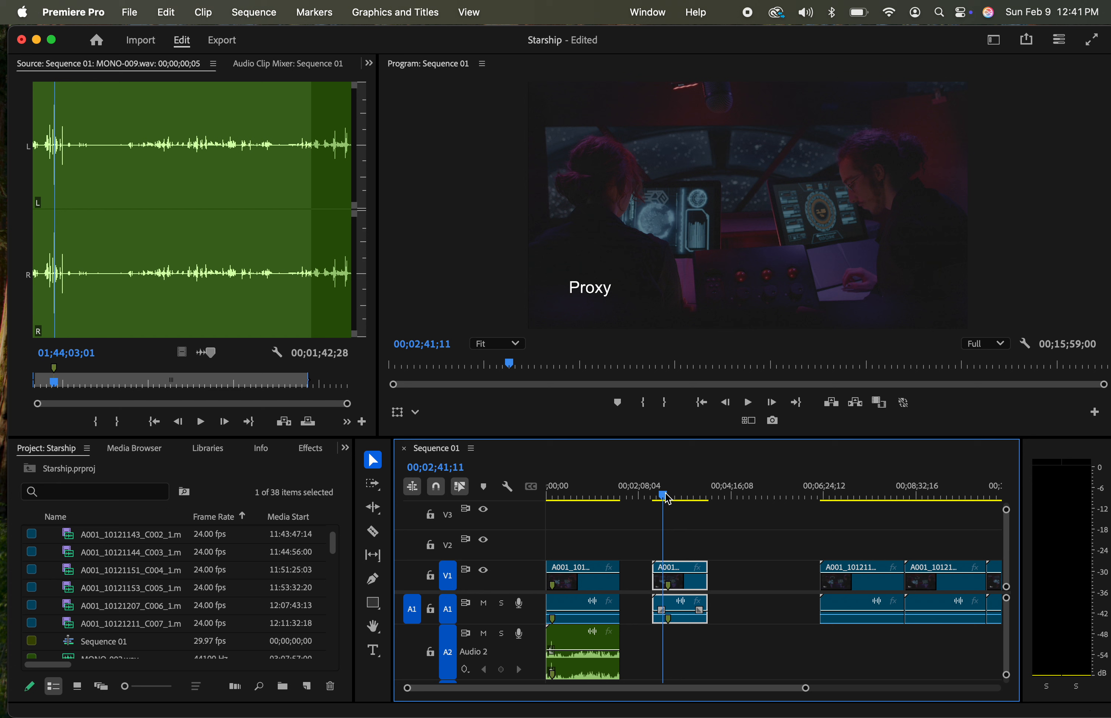
pyautogui.press('=')
pyautogui.press('=')
pyautogui.press('=')
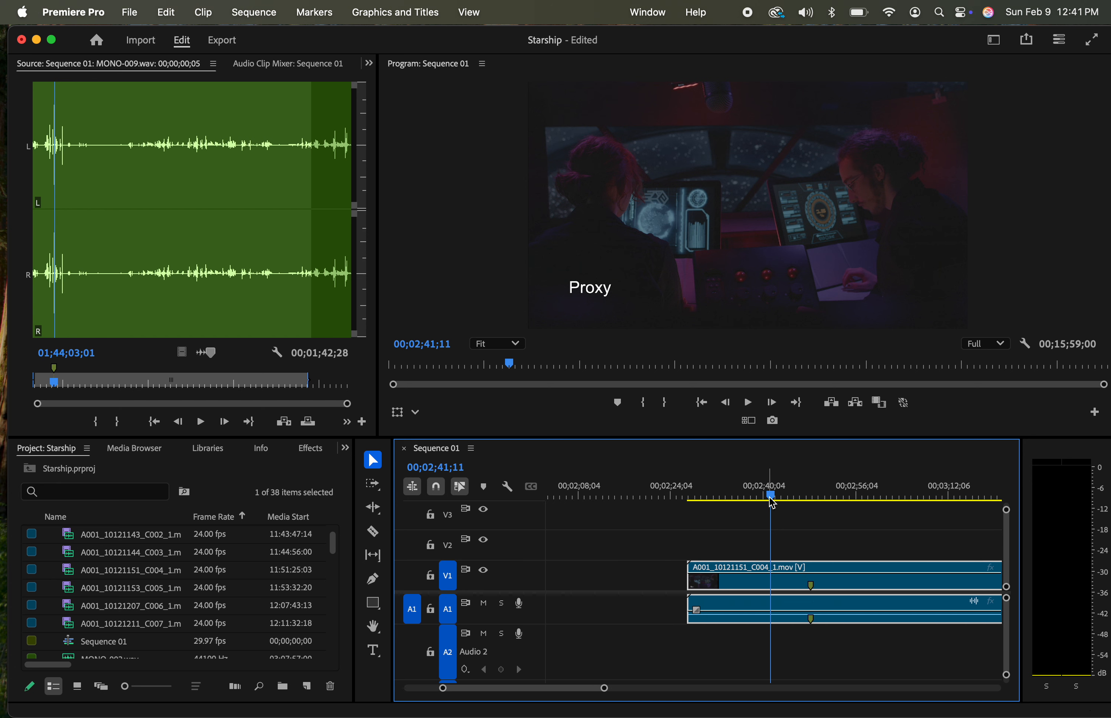
pyautogui.moveTo(771, 502); pyautogui.dragTo(825, 495)
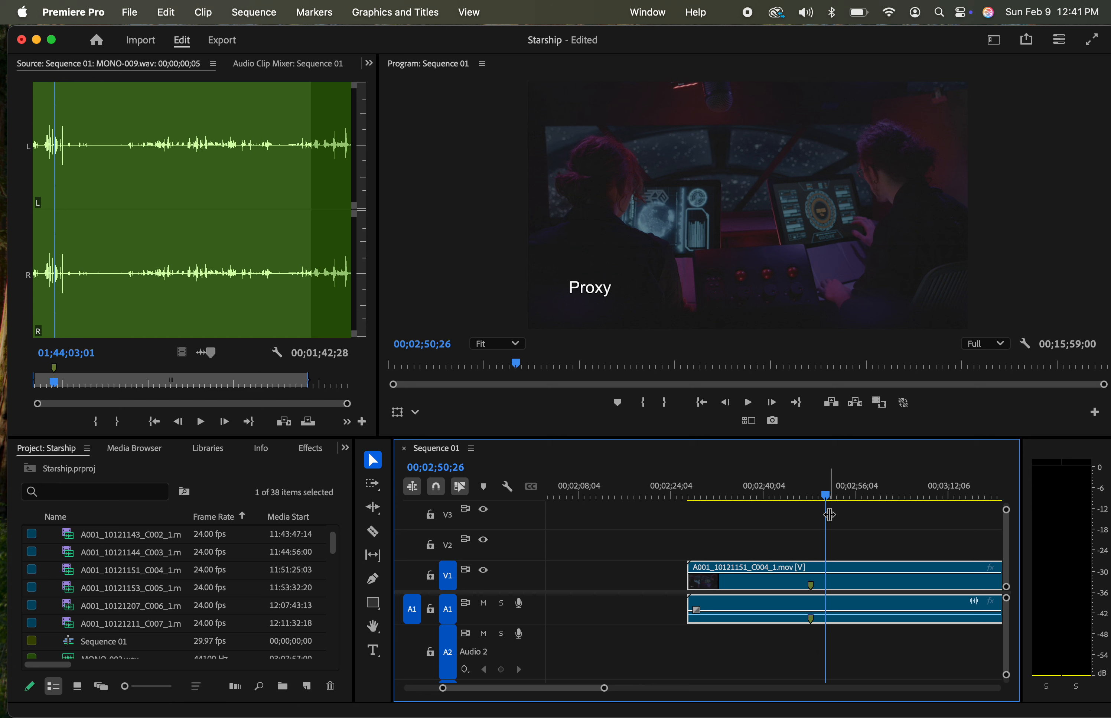
pyautogui.moveTo(824, 494); pyautogui.dragTo(815, 503)
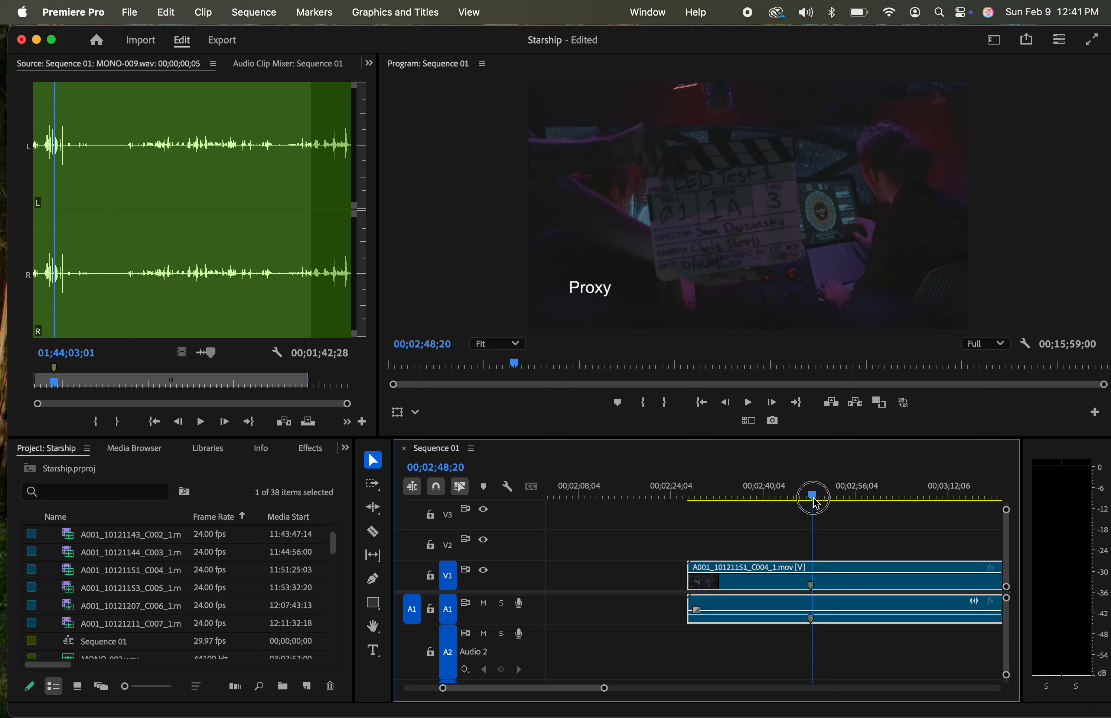
pyautogui.moveTo(816, 504); pyautogui.dragTo(813, 505)
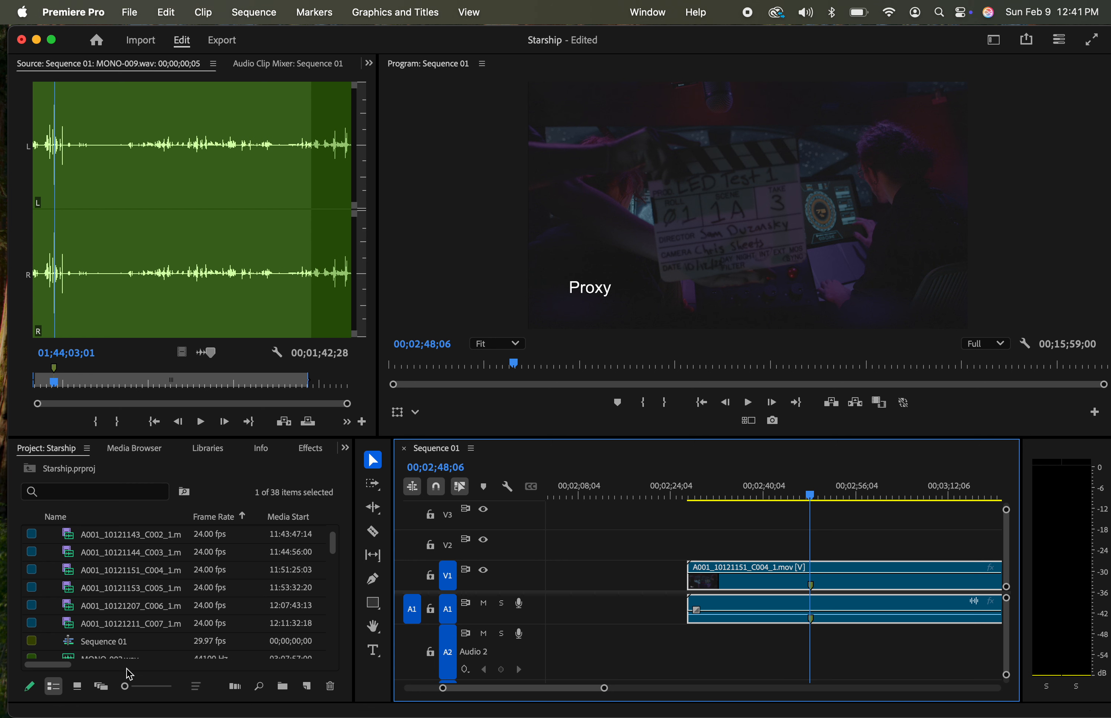
# Open MONO-006.wav in the source monitor and play it from 01;24;03;02 to hear which take is announced
pyautogui.scroll(1, 124, 614)
pyautogui.scroll(-10, 123, 617)
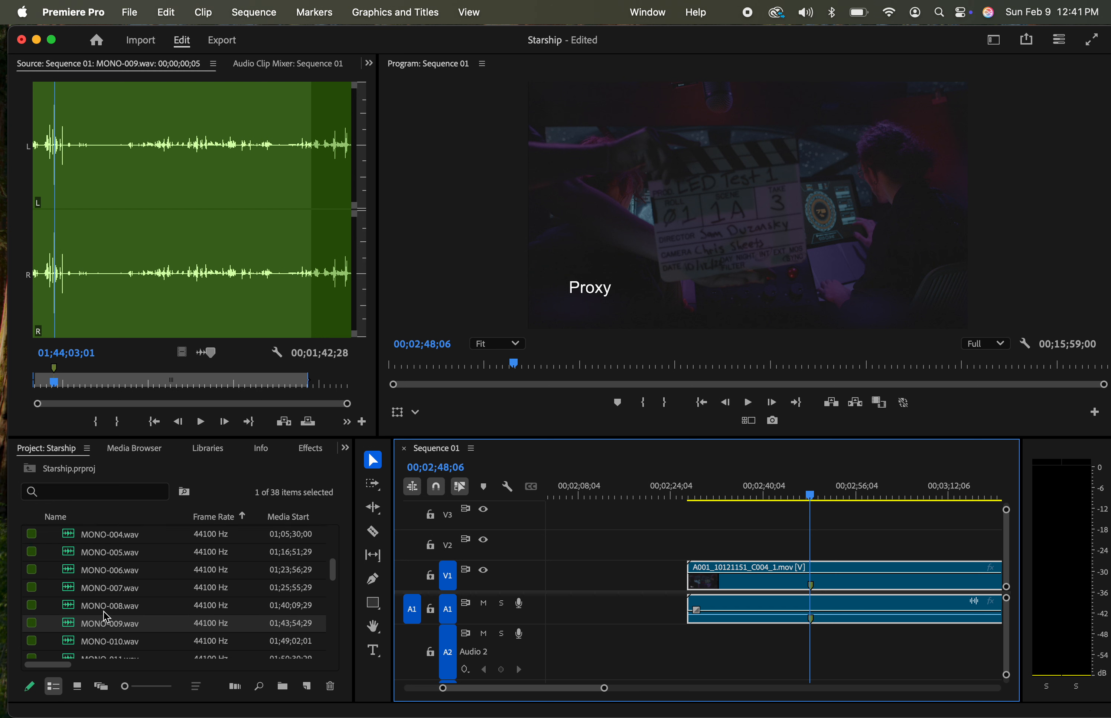
pyautogui.click(115, 574)
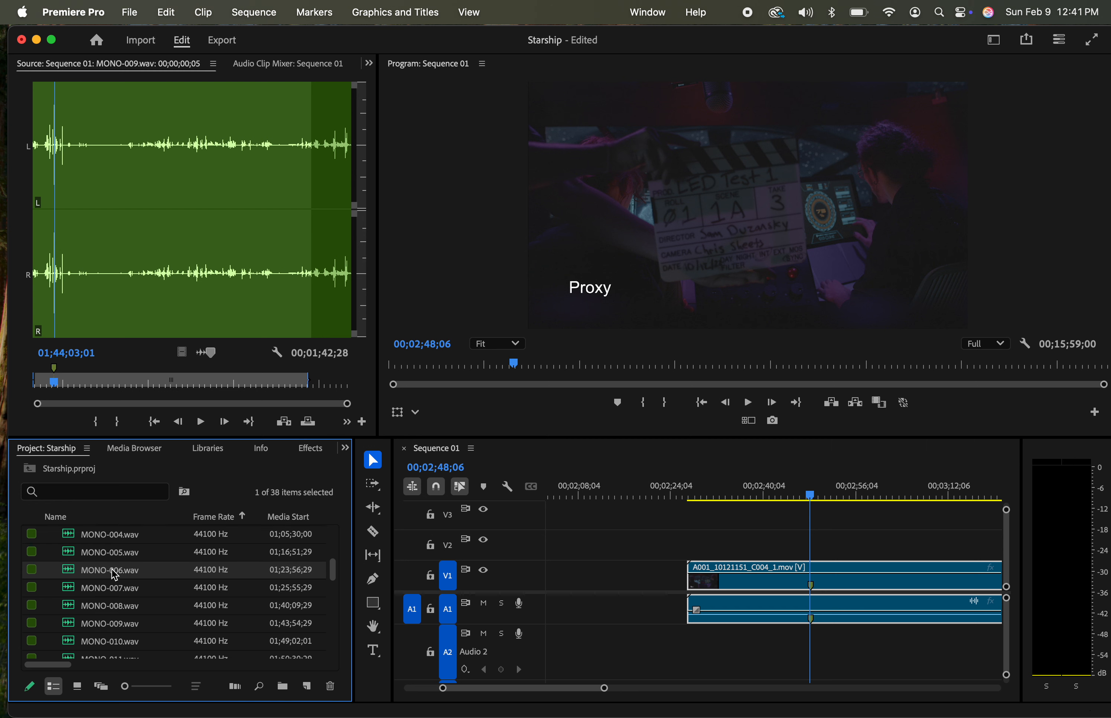
pyautogui.doubleClick(71, 574)
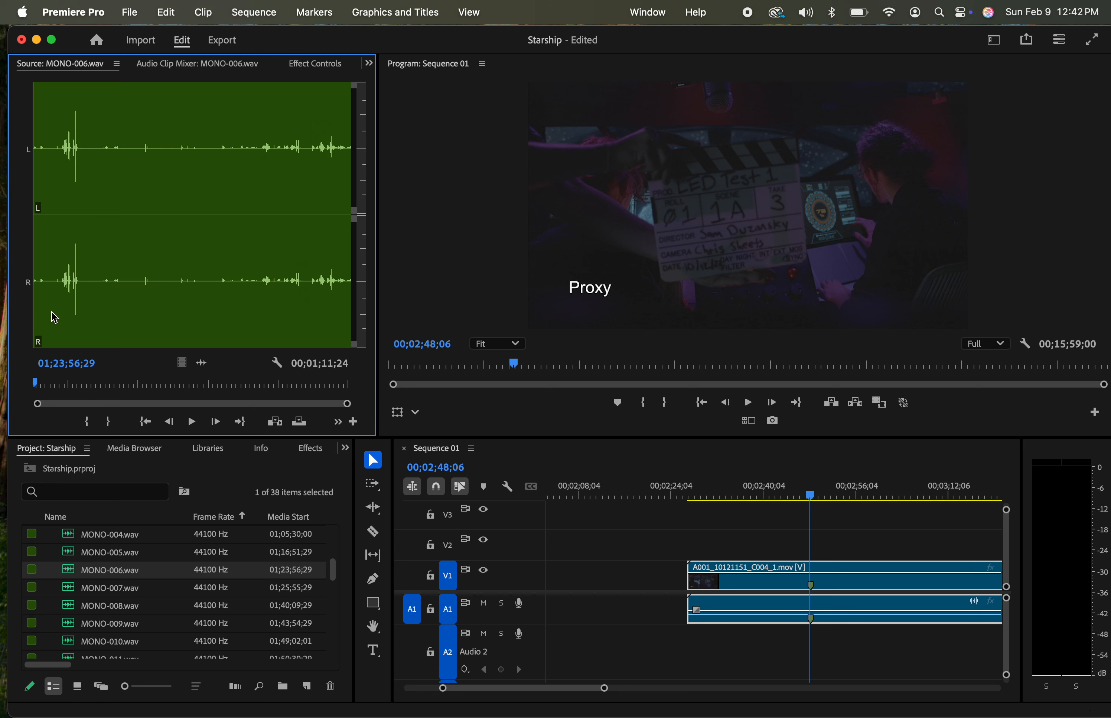
pyautogui.click(59, 291)
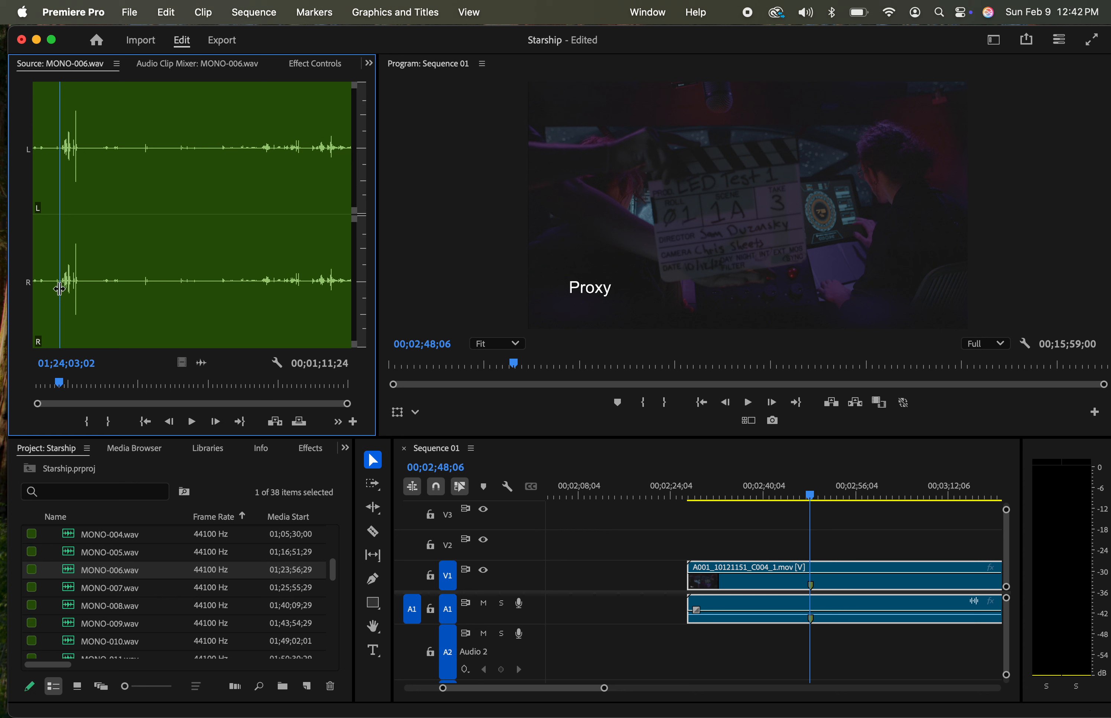
pyautogui.press('space')
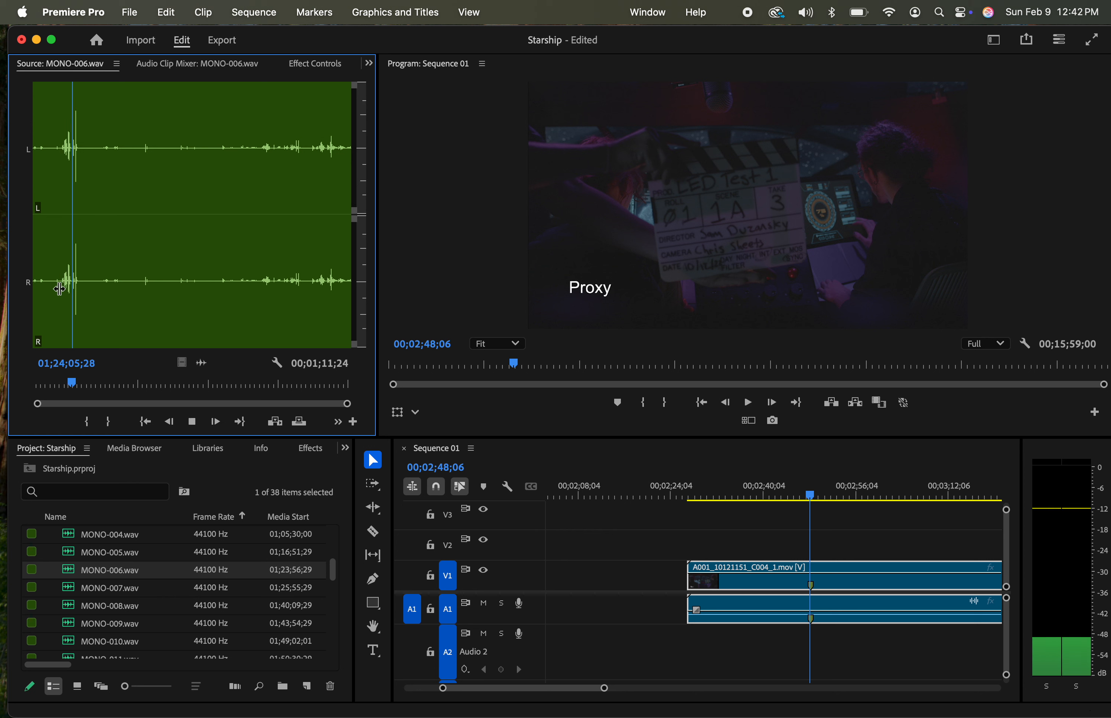
pyautogui.press('space')
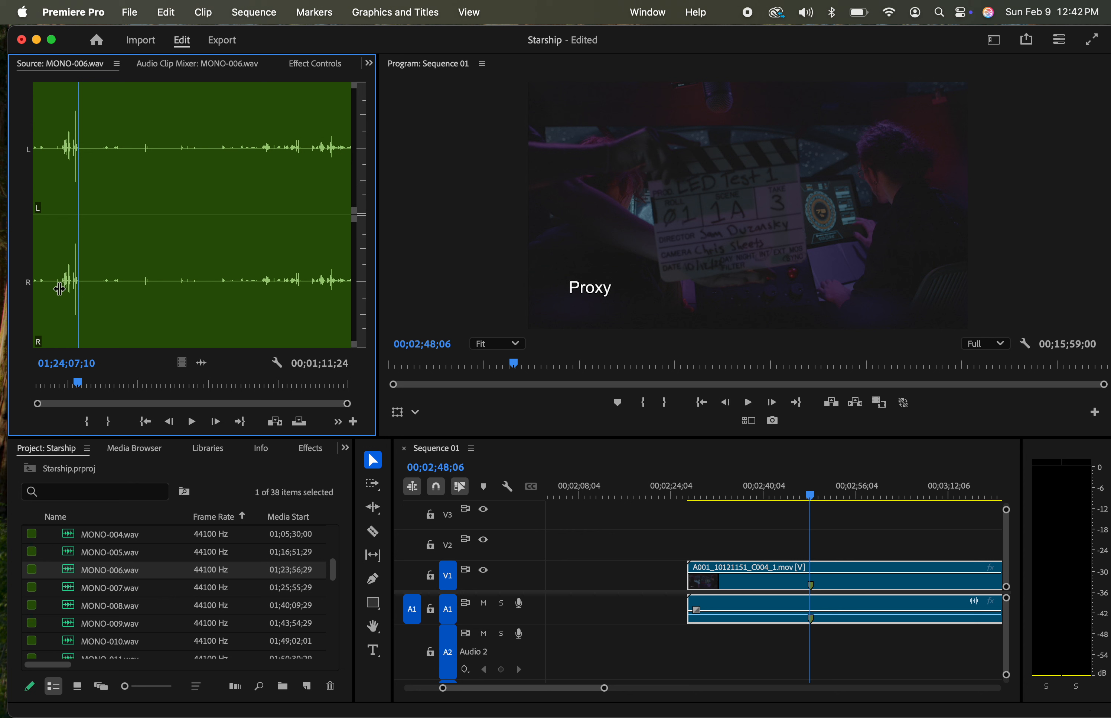
# Step to the slate clap in MONO-006.wav near 01;24;06;27, and place its audio on track A2 beneath A001_10121151_C004_1.mov
pyautogui.press('Left')
pyautogui.press('Left')
pyautogui.press('Left')
pyautogui.press('Left')
pyautogui.press('Left')
pyautogui.press('Left')
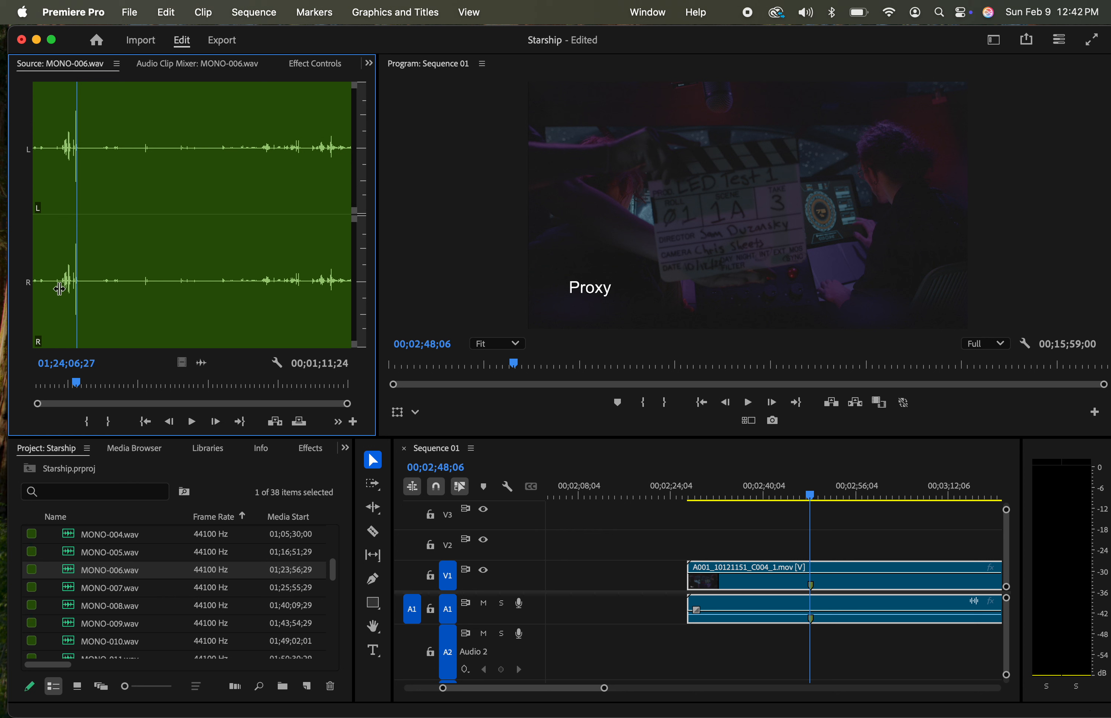
pyautogui.press('Left')
pyautogui.press('Left')
pyautogui.press('Left')
pyautogui.press('Left')
pyautogui.press('Left')
pyautogui.press('Left')
pyautogui.press('Left')
pyautogui.press('Left')
pyautogui.press('Left')
pyautogui.press('Left')
pyautogui.press('Left')
pyautogui.press('Right')
pyautogui.click(132, 327)
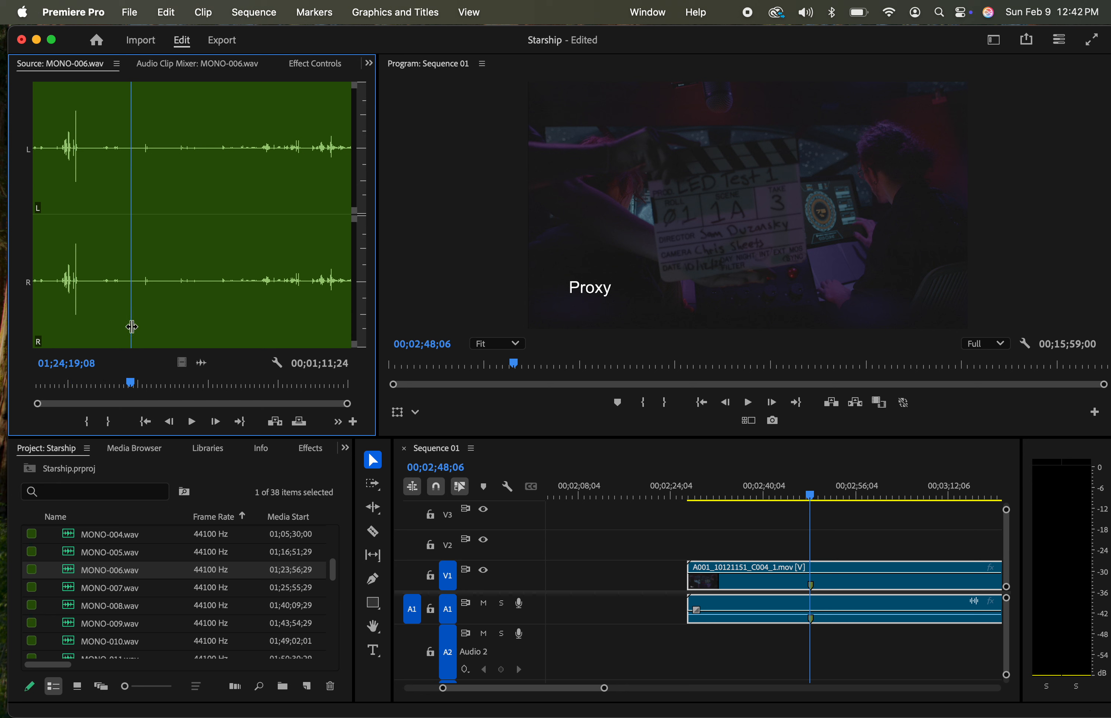
pyautogui.moveTo(201, 368); pyautogui.dragTo(699, 661)
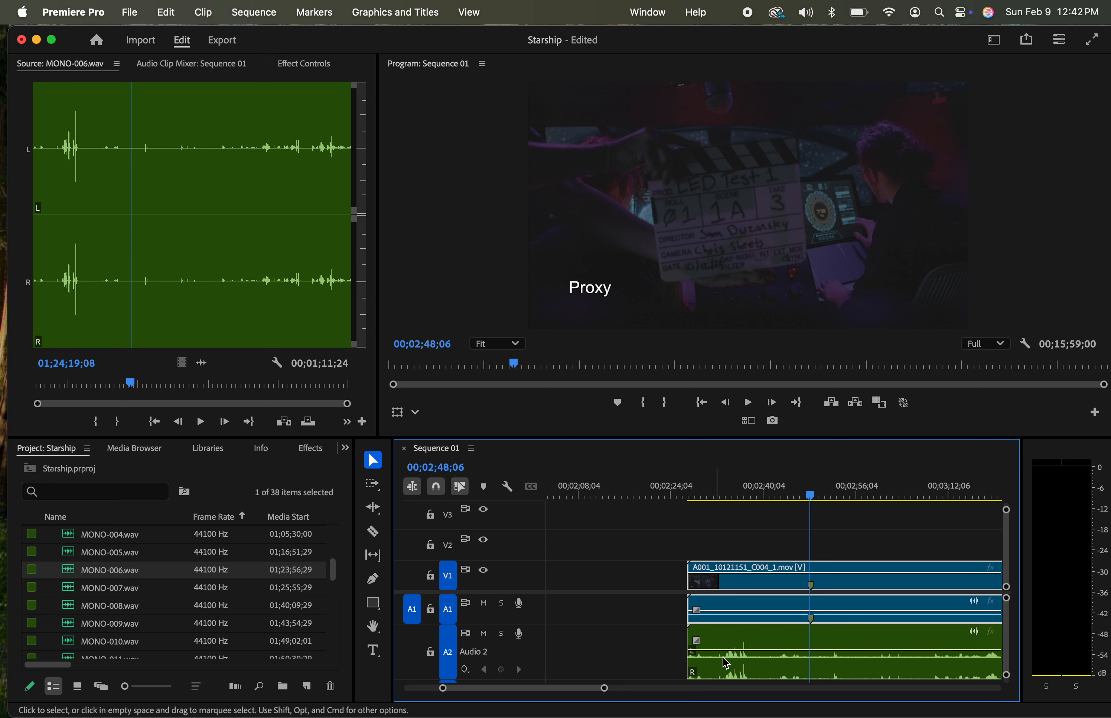
# Find the slate clap in the sequence's MONO-006.wav clip and add a marker to the clip at 00;02;37;00
pyautogui.click(745, 494)
pyautogui.moveTo(746, 494); pyautogui.dragTo(747, 494)
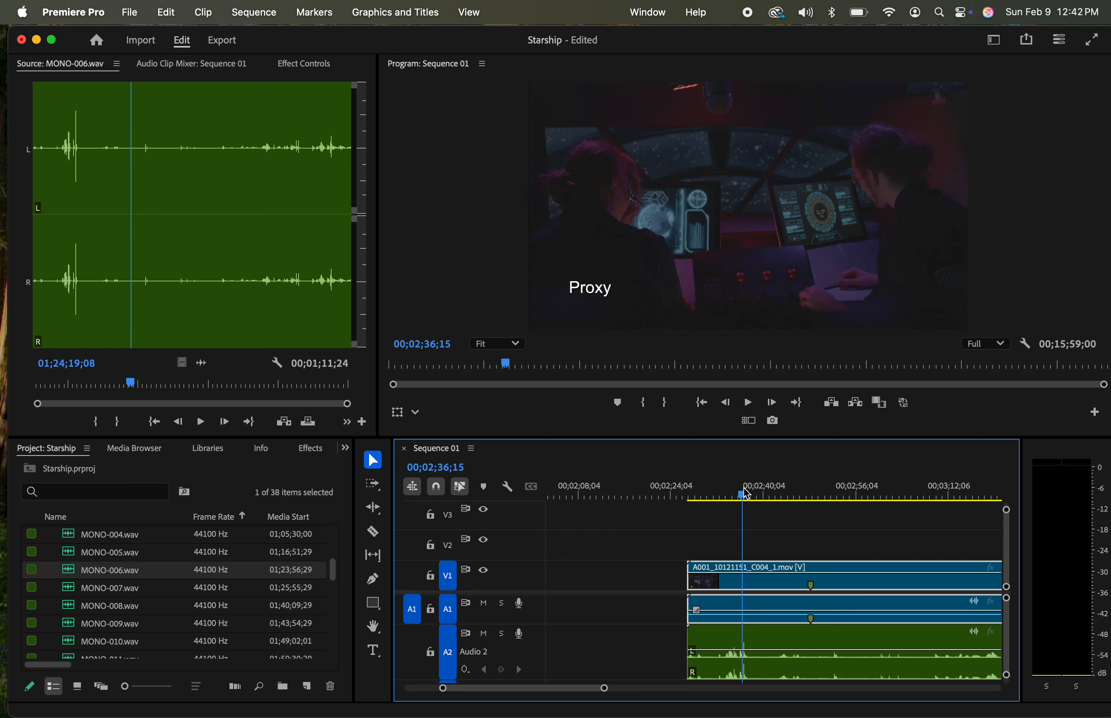
pyautogui.press('space')
pyautogui.press('space')
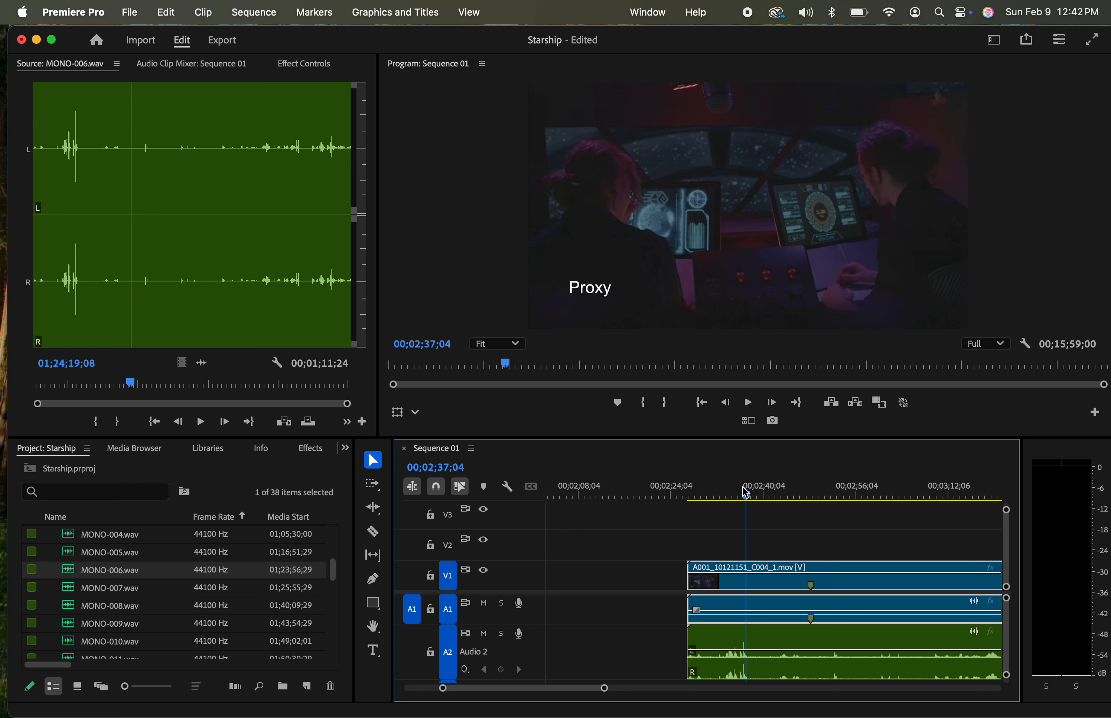
pyautogui.press('Left')
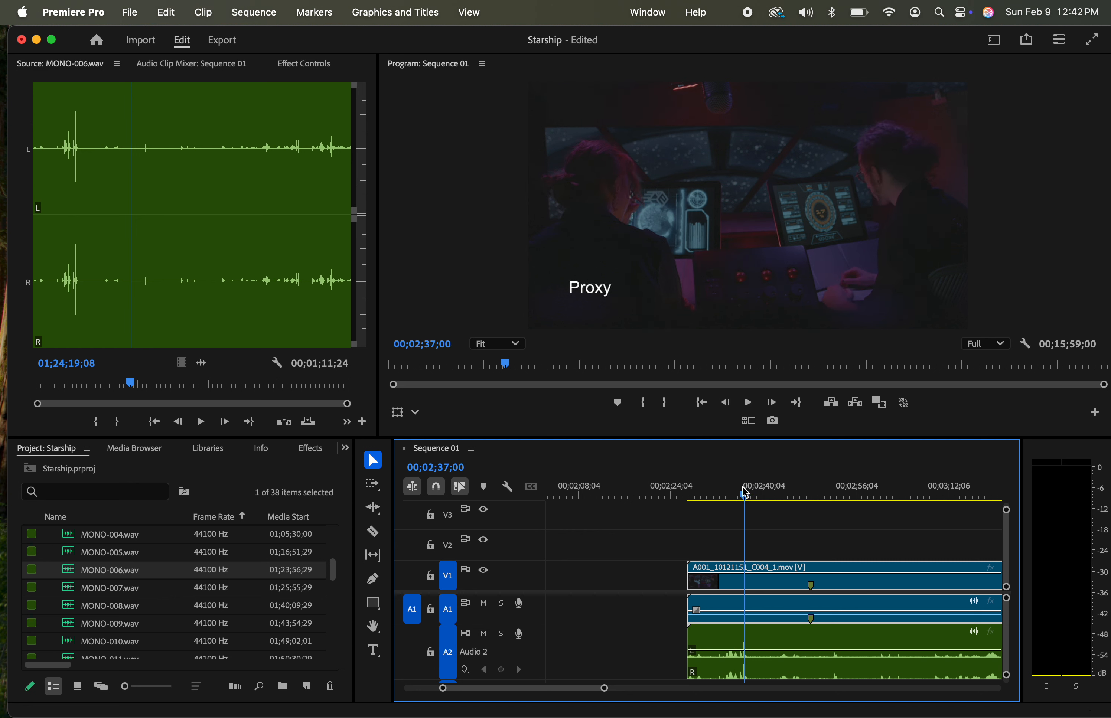
pyautogui.click(791, 645)
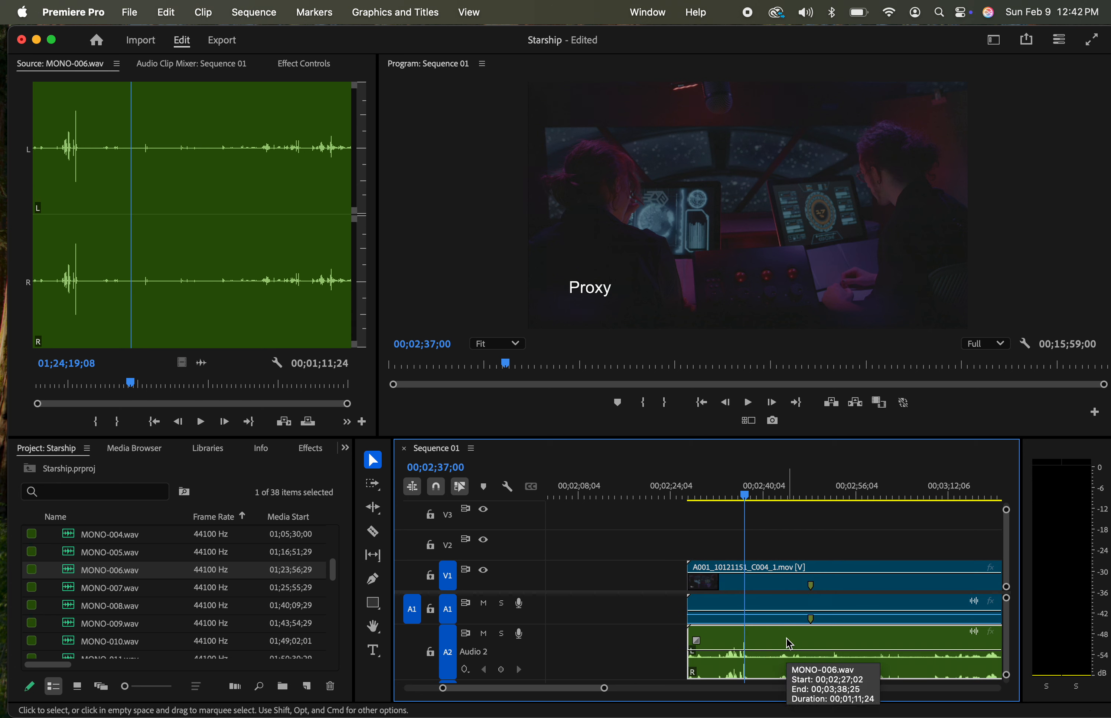
pyautogui.press('m')
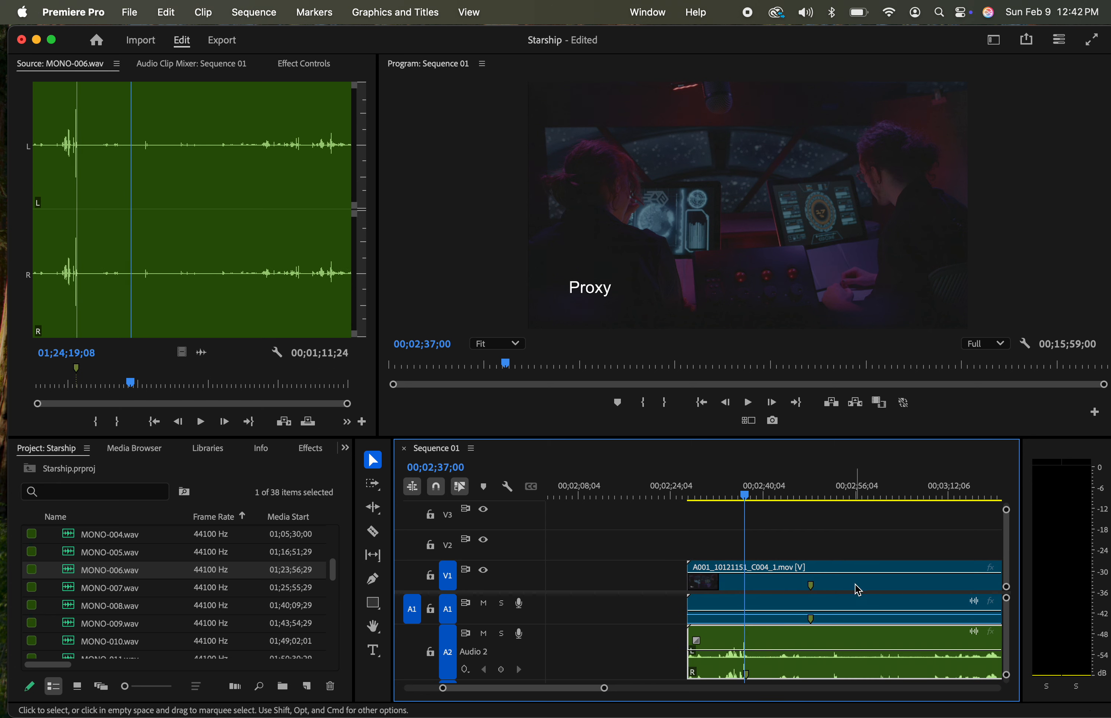
# Align the clap marker of A001_10121151_C004_1.mov with the MONO-006.wav marker and trim the video's start to the audio's start
pyautogui.moveTo(859, 589); pyautogui.dragTo(794, 595)
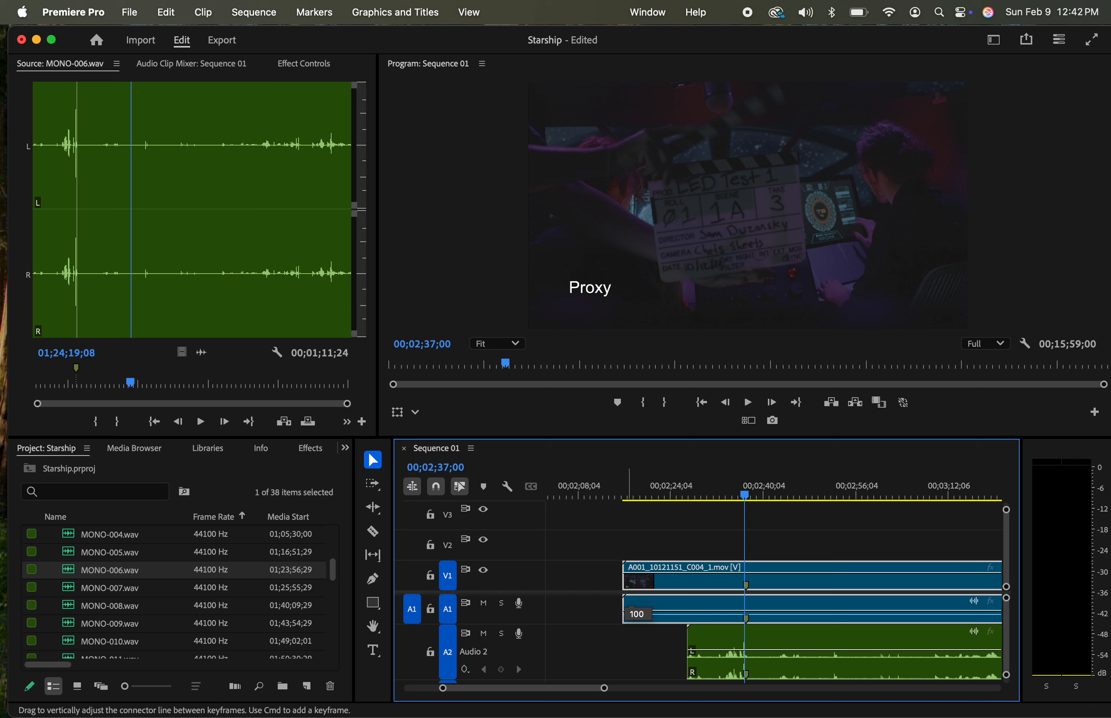
pyautogui.moveTo(624, 575); pyautogui.dragTo(688, 570)
# Play the synced clip around the slate clap and again from near its end to check the sync
pyautogui.click(725, 497)
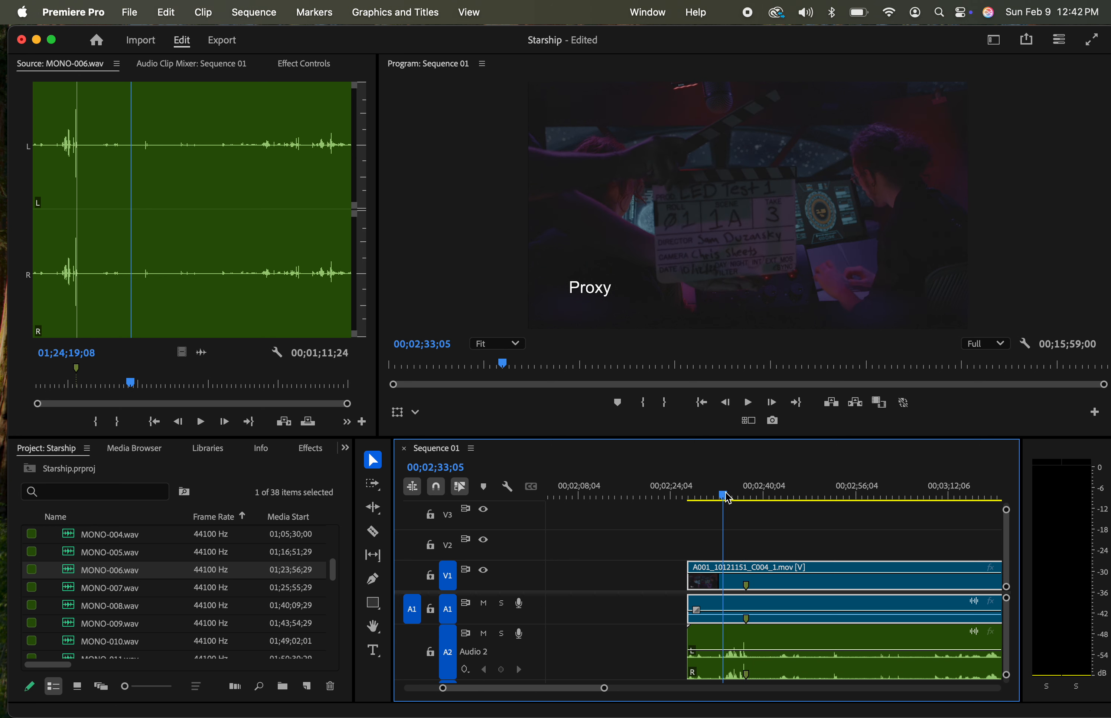
pyautogui.press('space')
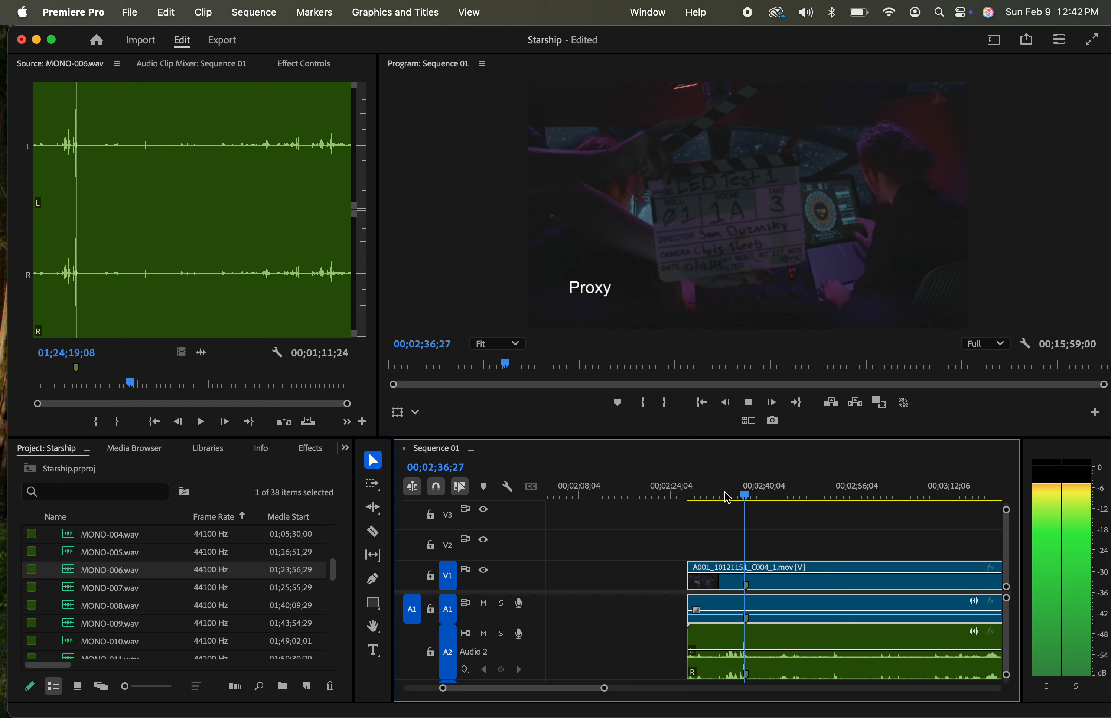
pyautogui.press('space')
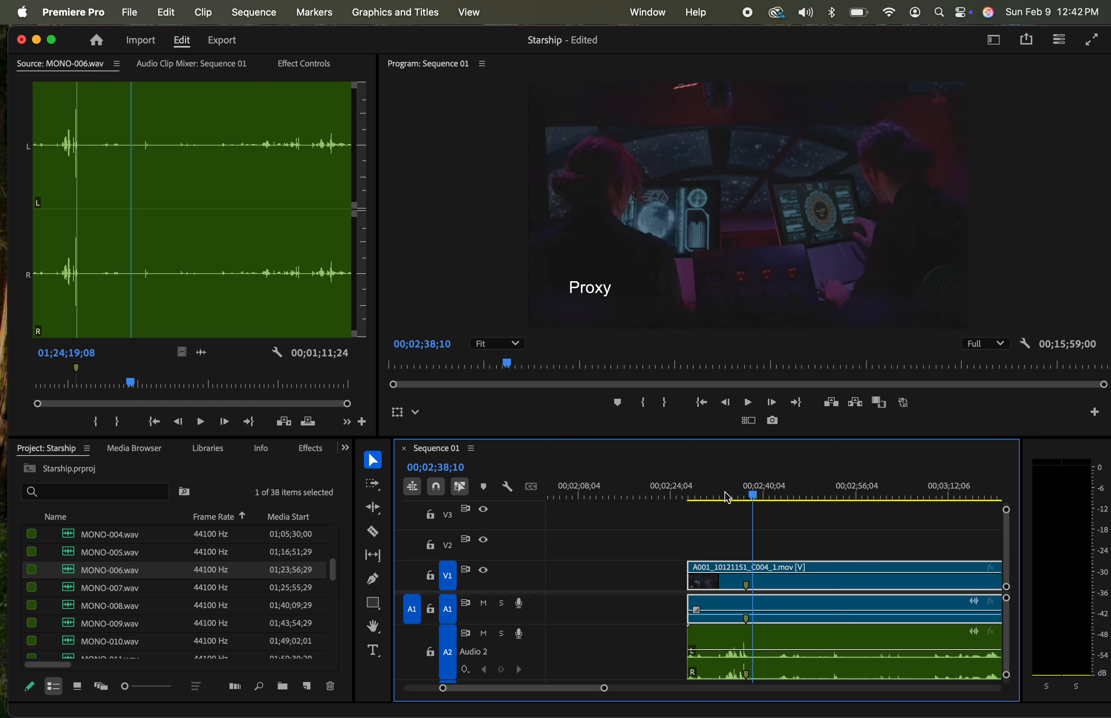
pyautogui.moveTo(955, 497); pyautogui.dragTo(984, 493)
pyautogui.press('space')
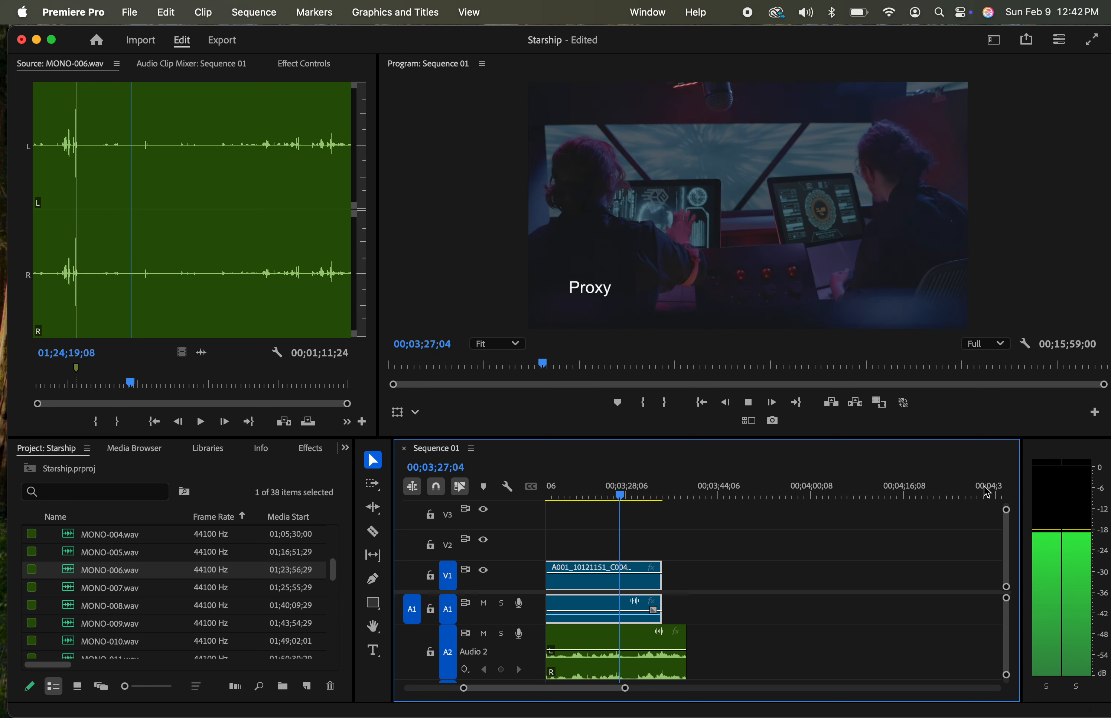
pyautogui.press('space')
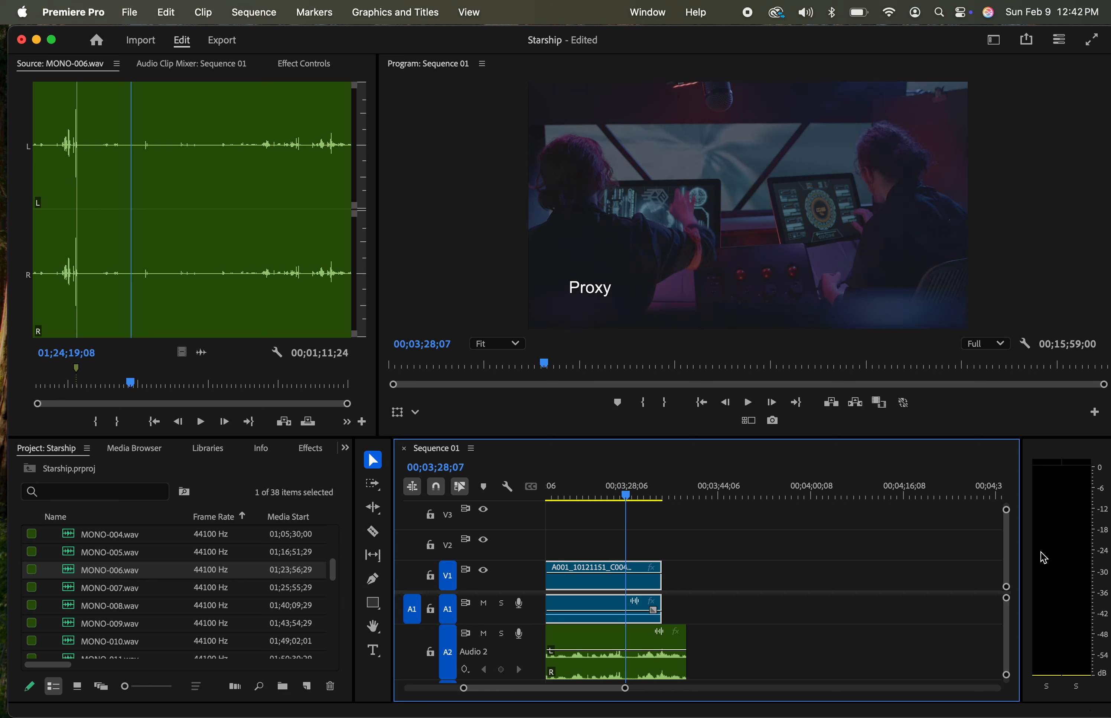
# Trim the end of MONO-006.wav to the end of the video clip and group the synced video and audio clips
pyautogui.moveTo(685, 641); pyautogui.dragTo(661, 640)
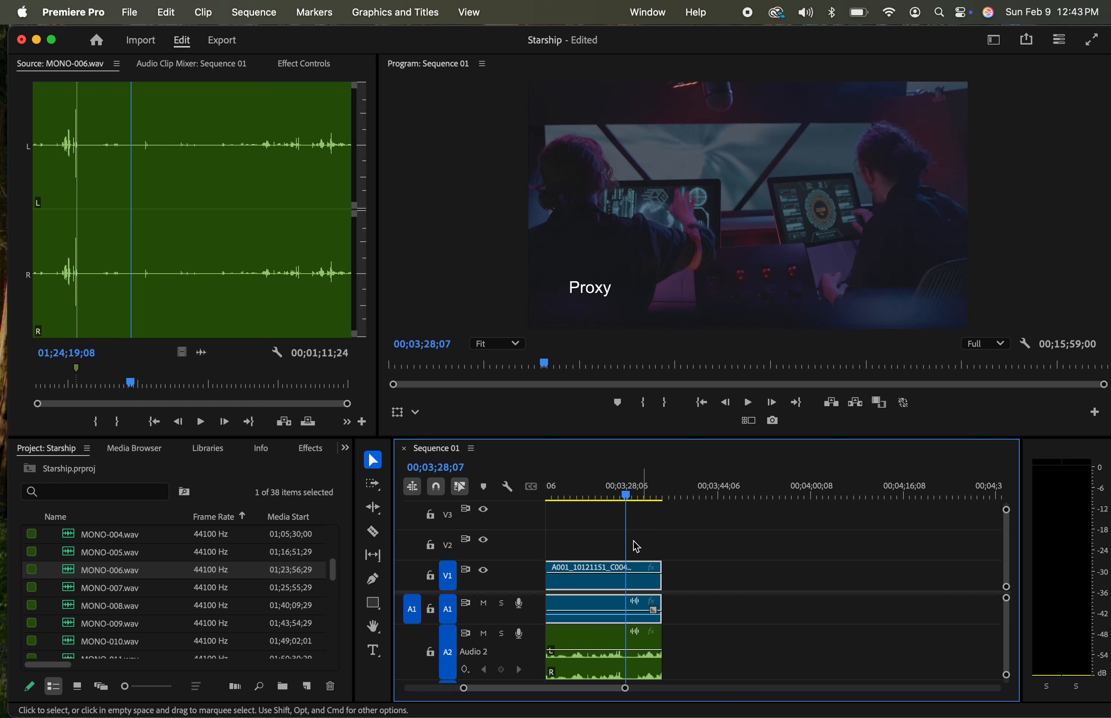
pyautogui.moveTo(590, 536); pyautogui.dragTo(650, 667)
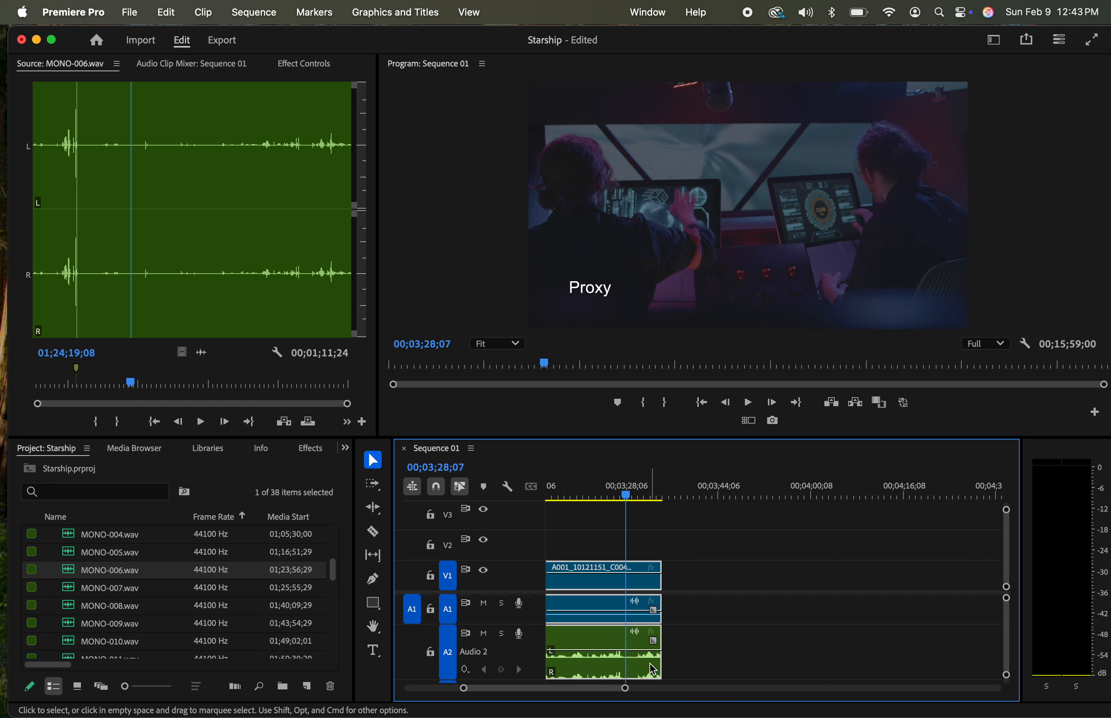
pyautogui.rightClick(606, 591)
pyautogui.scroll(-5, 671, 620)
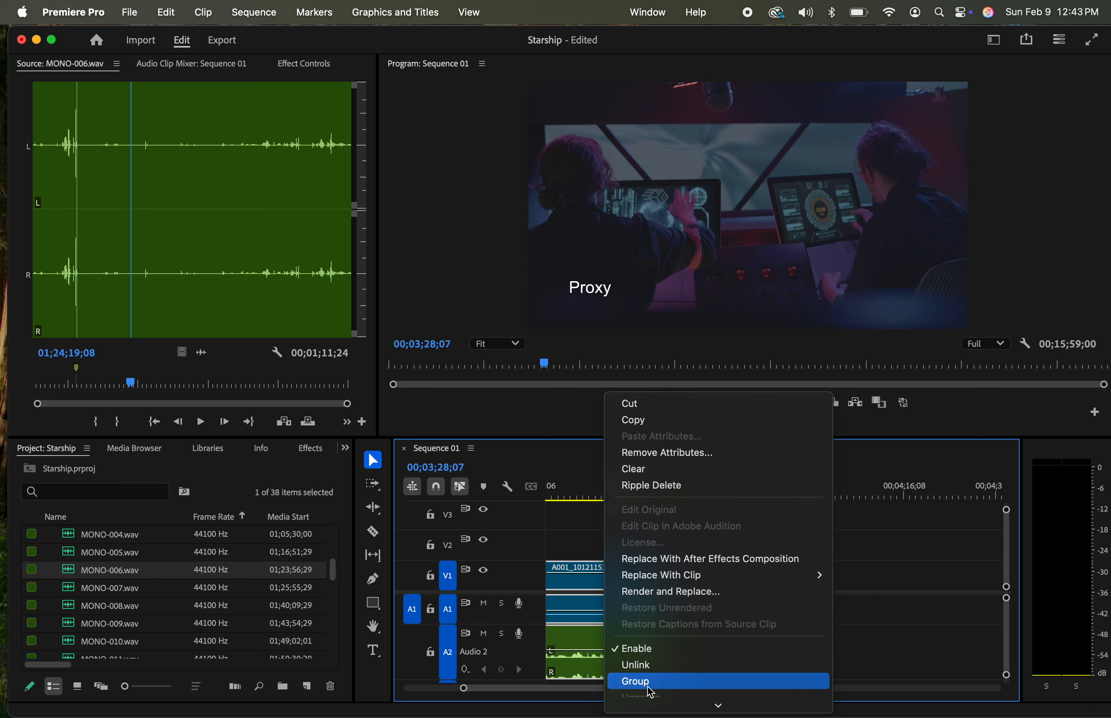
pyautogui.click(645, 682)
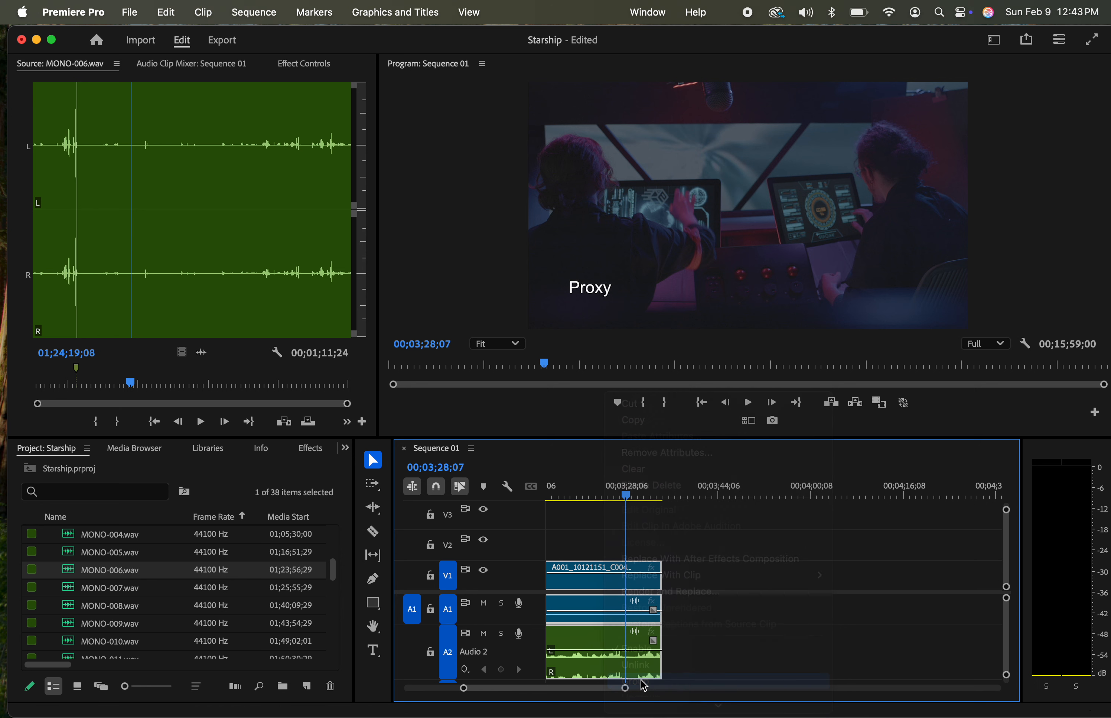
# Move the next video clip, A001_10121153_C005_1.mov, earlier in the sequence so it stands alone after the second synced group
pyautogui.click(732, 494)
pyautogui.press('-')
pyautogui.press('-')
pyautogui.press('-')
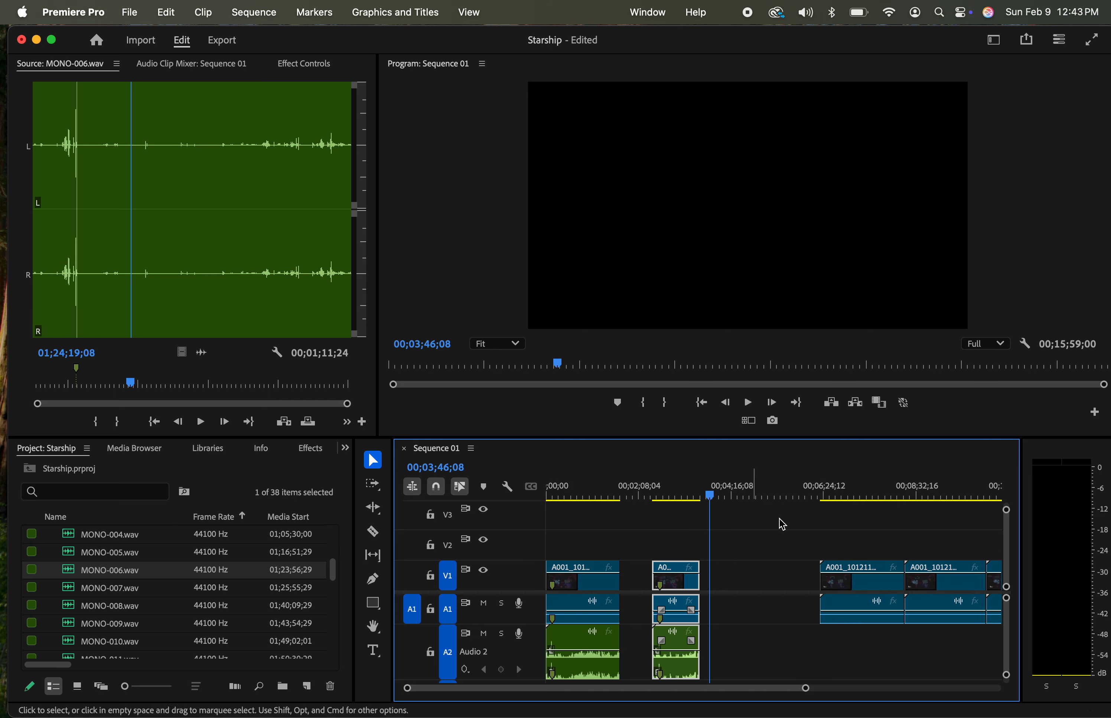
pyautogui.moveTo(872, 583); pyautogui.dragTo(773, 579)
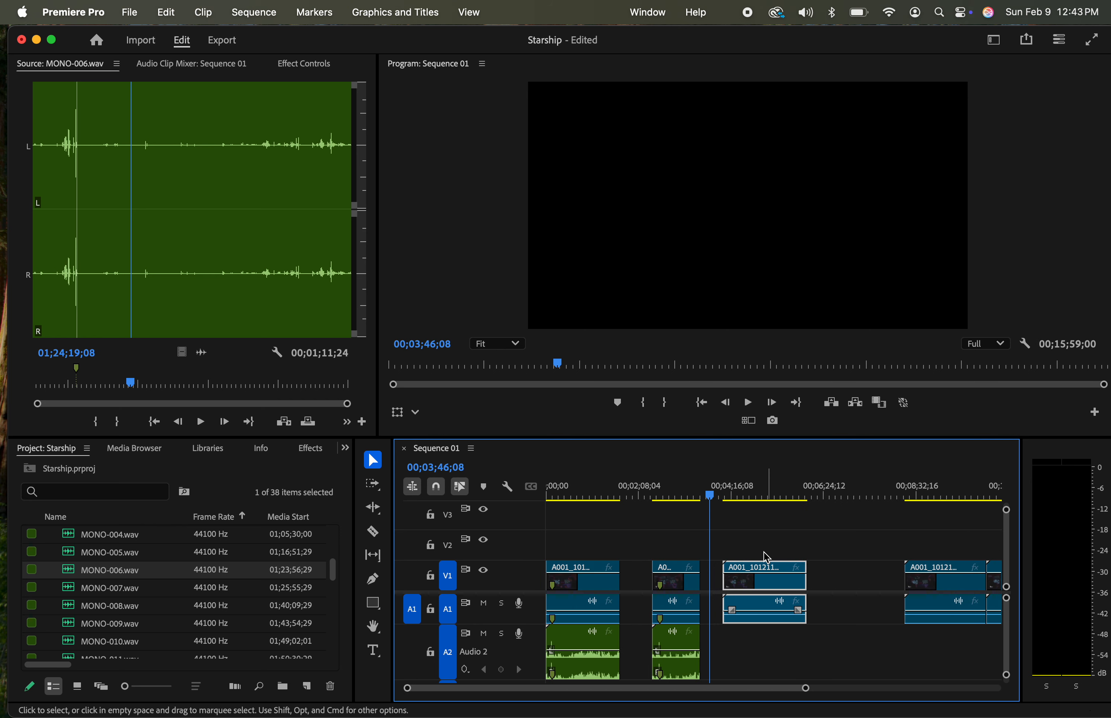
# Find the slate clap in A001_10121153_C005_1.mov and mark the clip at 00;04;17;07
pyautogui.click(733, 496)
pyautogui.moveTo(732, 491); pyautogui.dragTo(731, 492)
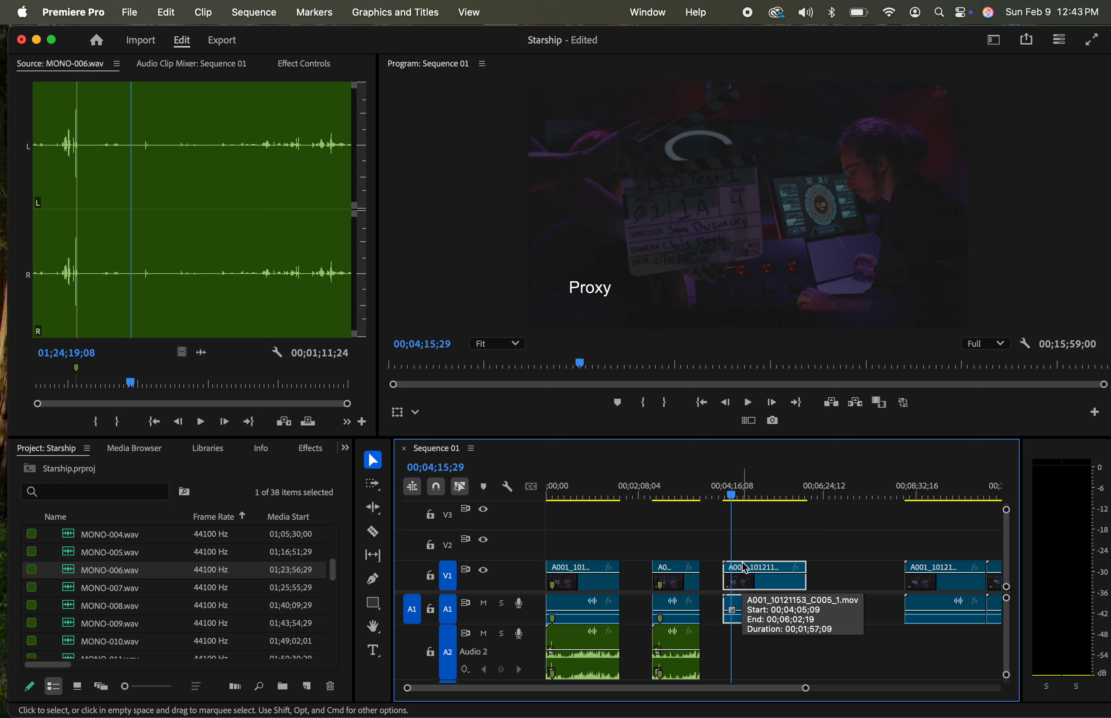
pyautogui.press('space')
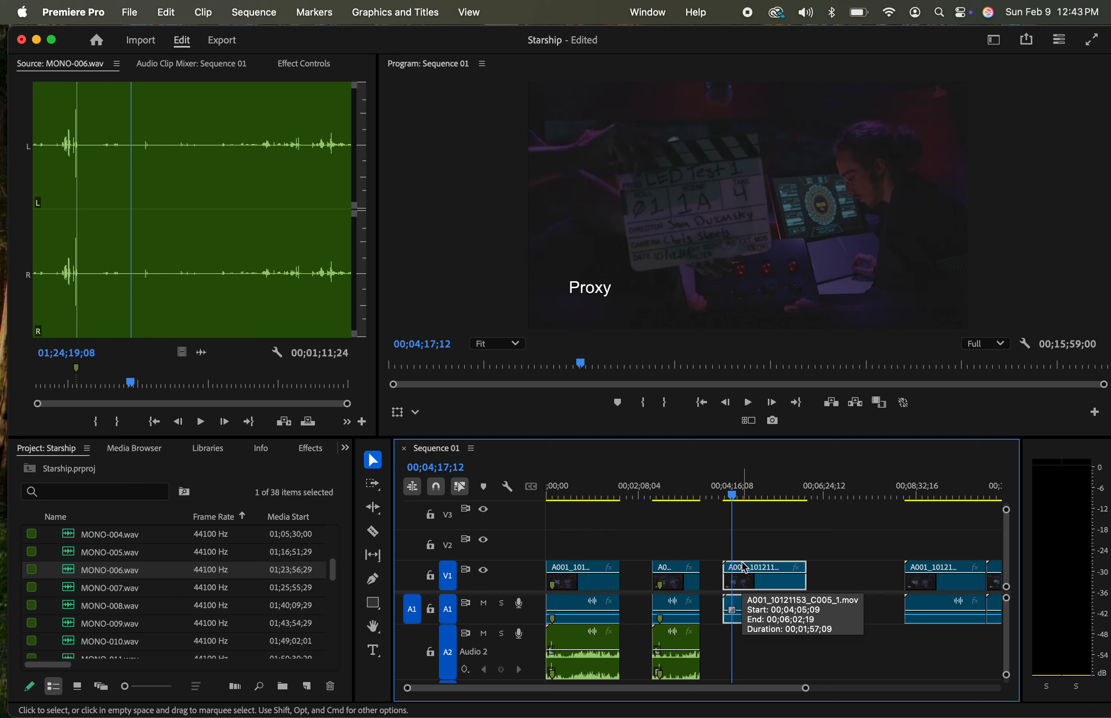
pyautogui.press('Left')
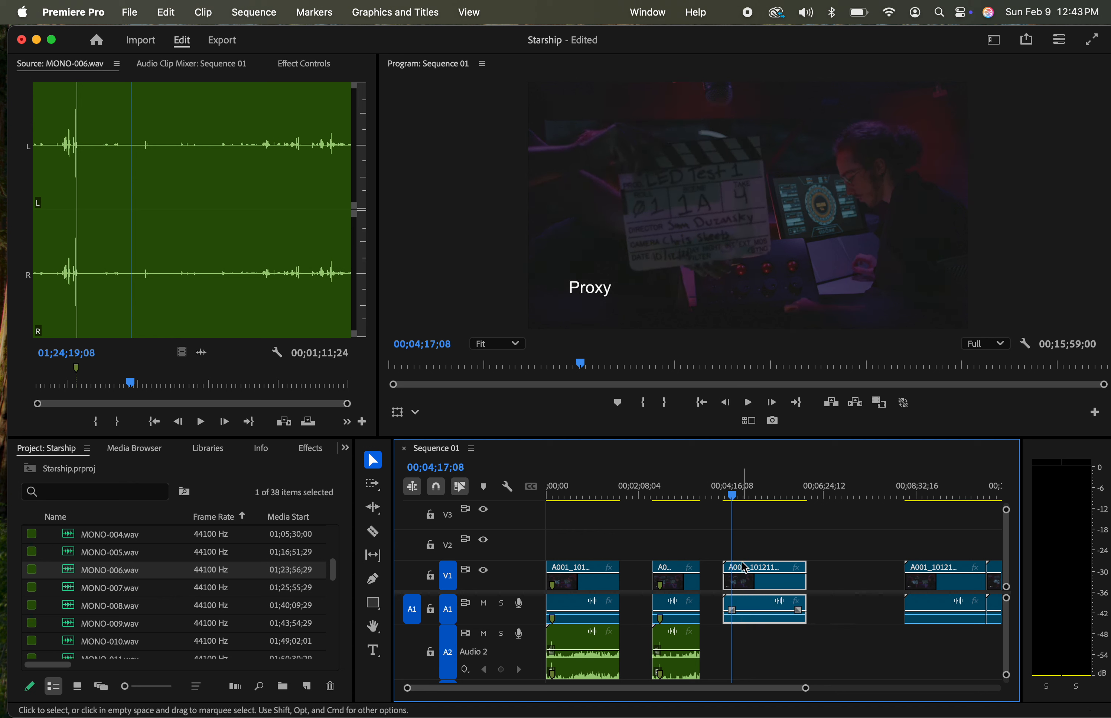
pyautogui.press('Left')
pyautogui.press('Right')
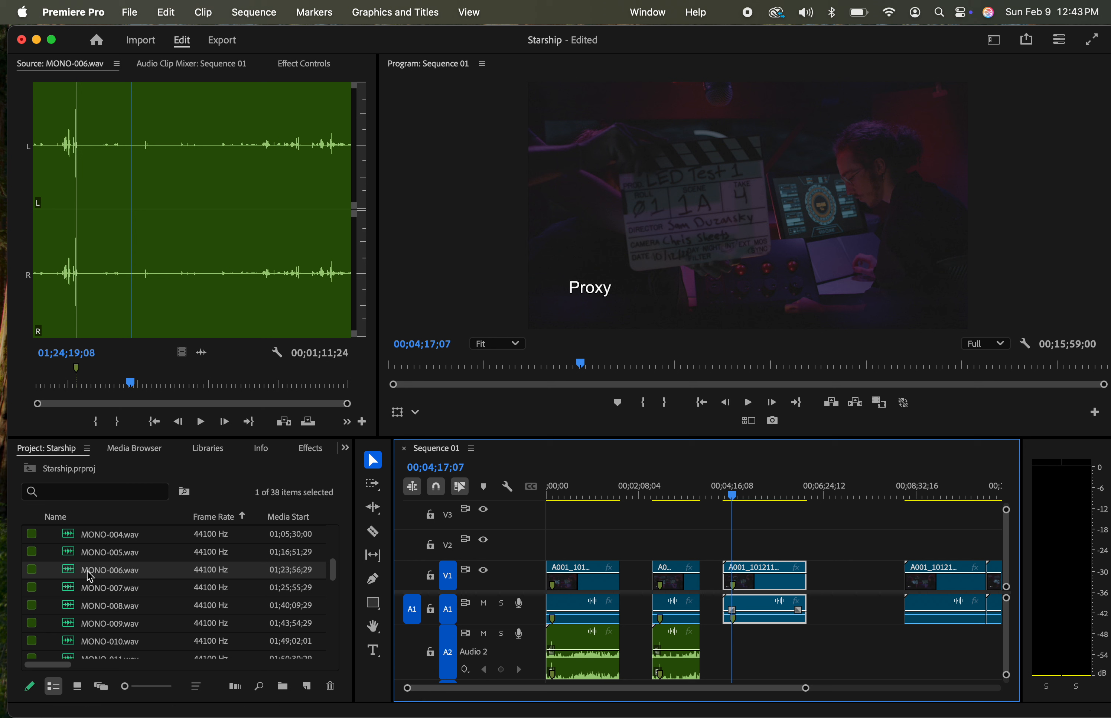
# Open MONO-007.wav in the source monitor and play its beginning to hear which take is announced
pyautogui.click(89, 593)
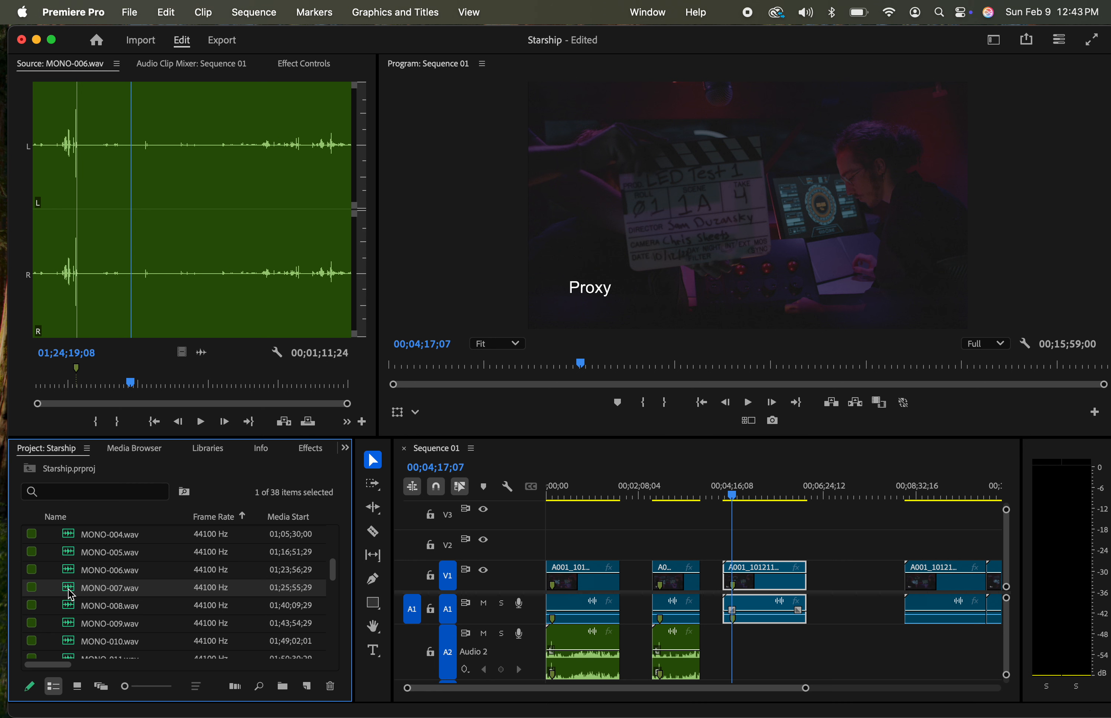
pyautogui.doubleClick(71, 595)
pyautogui.press('space')
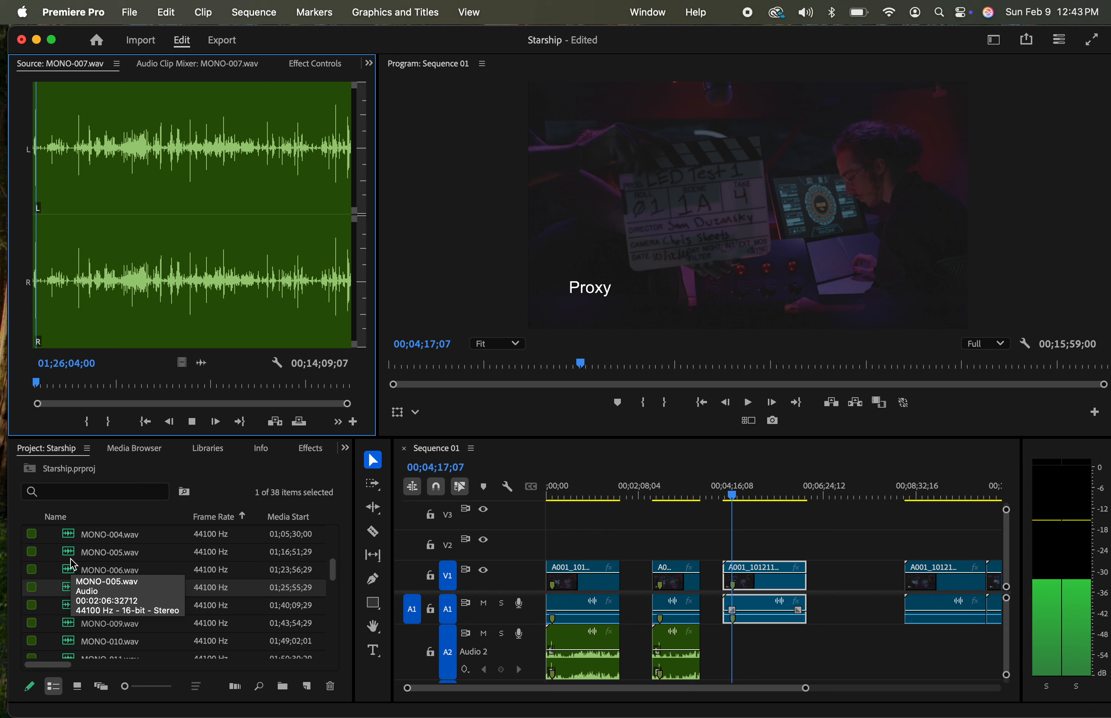
pyautogui.press('space')
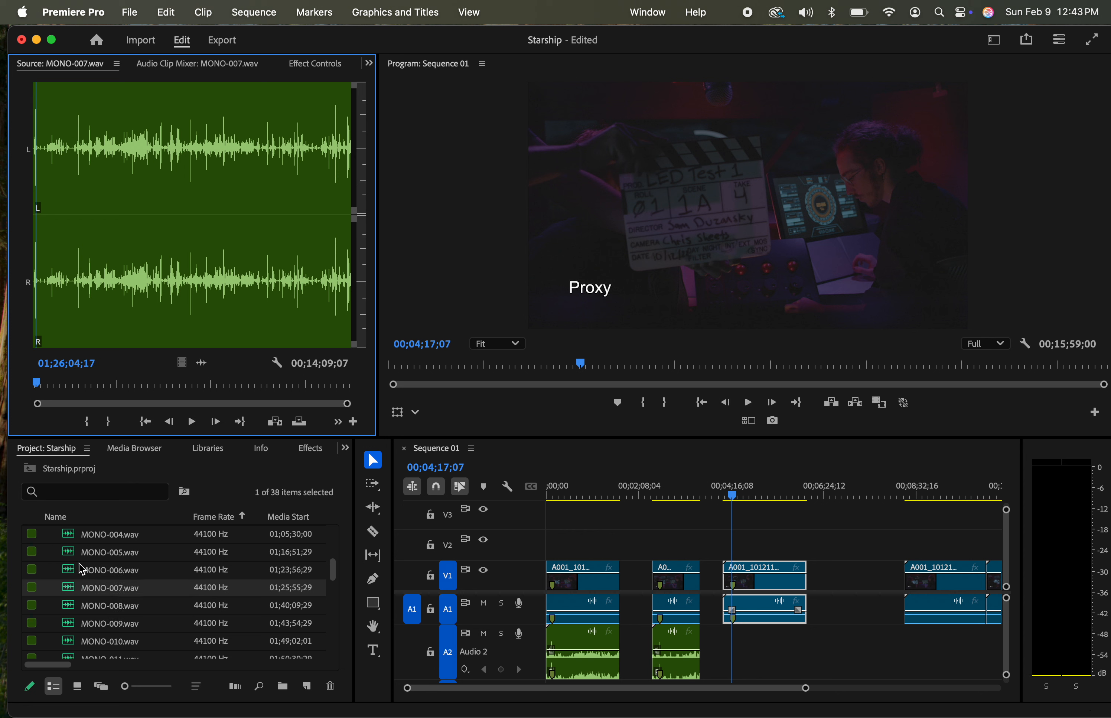
# Place the MONO-007.wav audio on track A2, starting in line with A001_10121153_C005_1.mov, and open the placed clip in the source monitor
pyautogui.moveTo(202, 365); pyautogui.dragTo(722, 648)
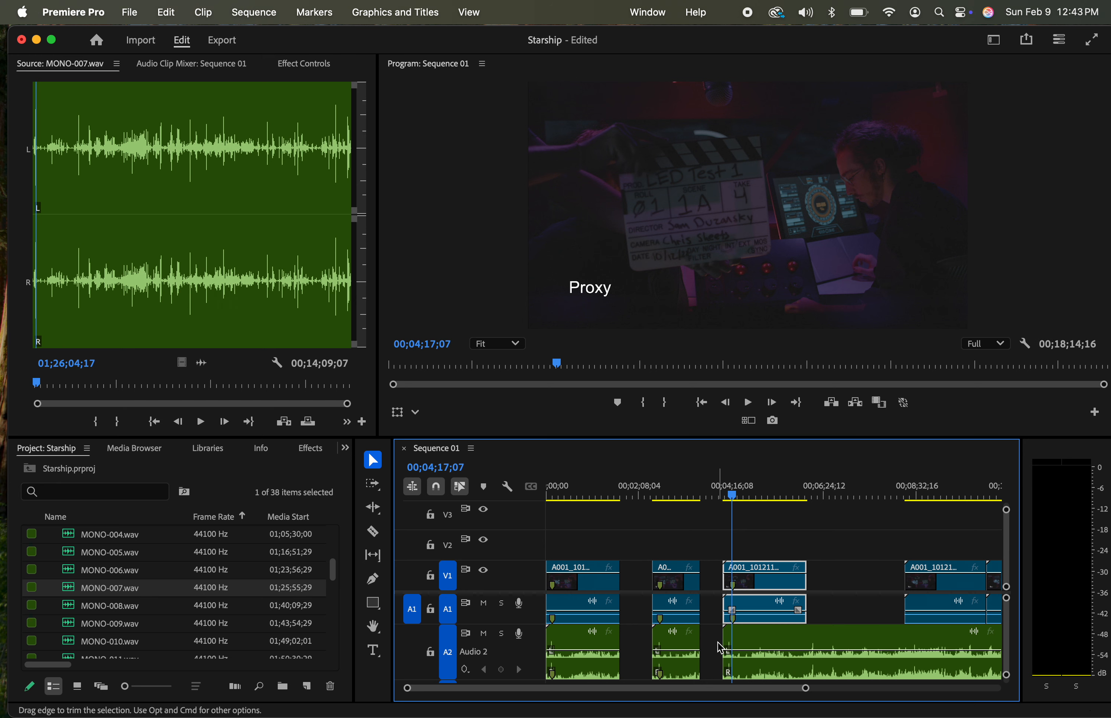
pyautogui.click(798, 644)
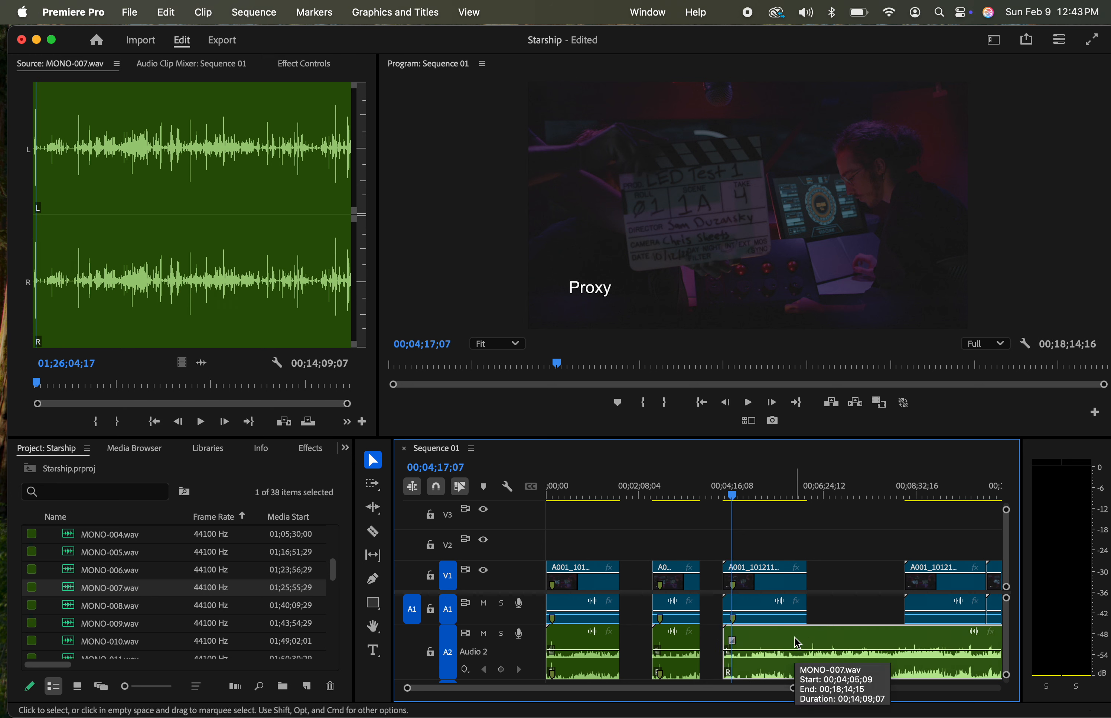
pyautogui.doubleClick(797, 644)
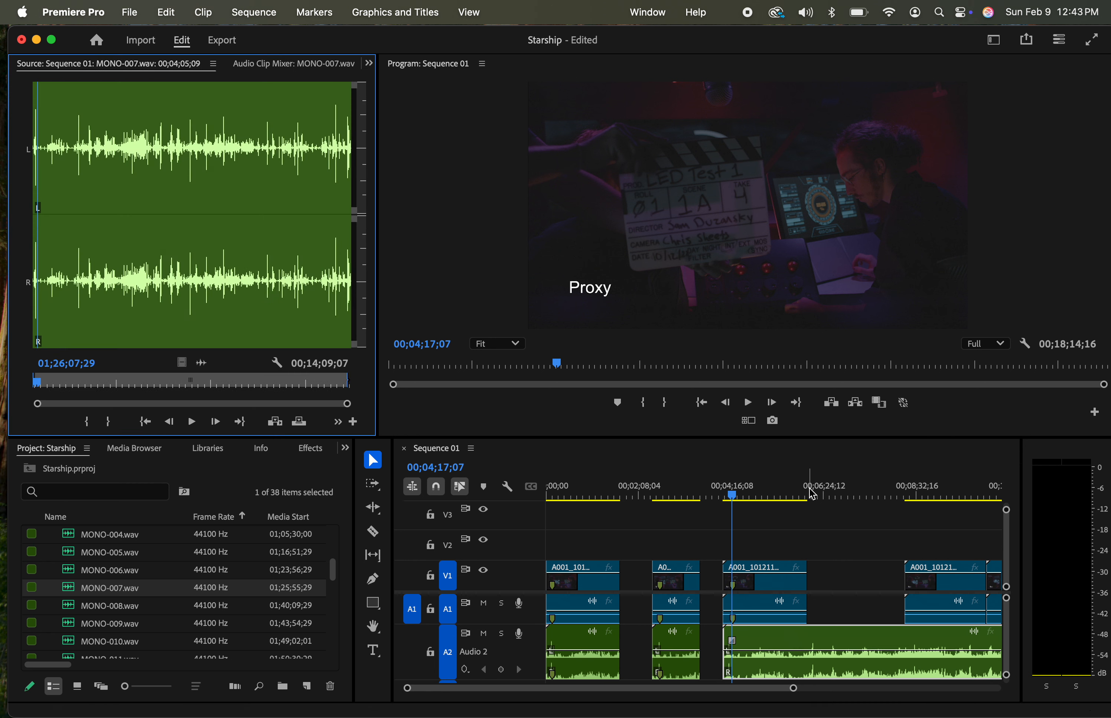
# Find the slate clap in the MONO-007.wav audio on track A2 and mark that clip at 00;04;13;23
pyautogui.moveTo(761, 497); pyautogui.dragTo(734, 504)
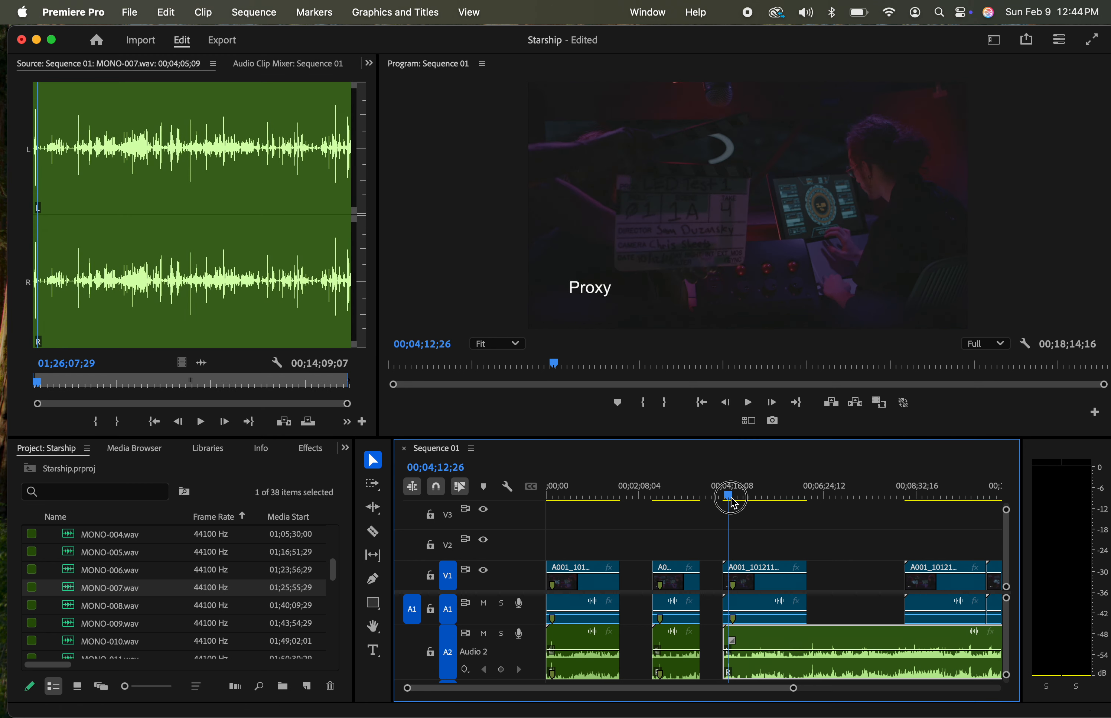
pyautogui.press('=')
pyautogui.press('=')
pyautogui.press('=')
pyautogui.press('=')
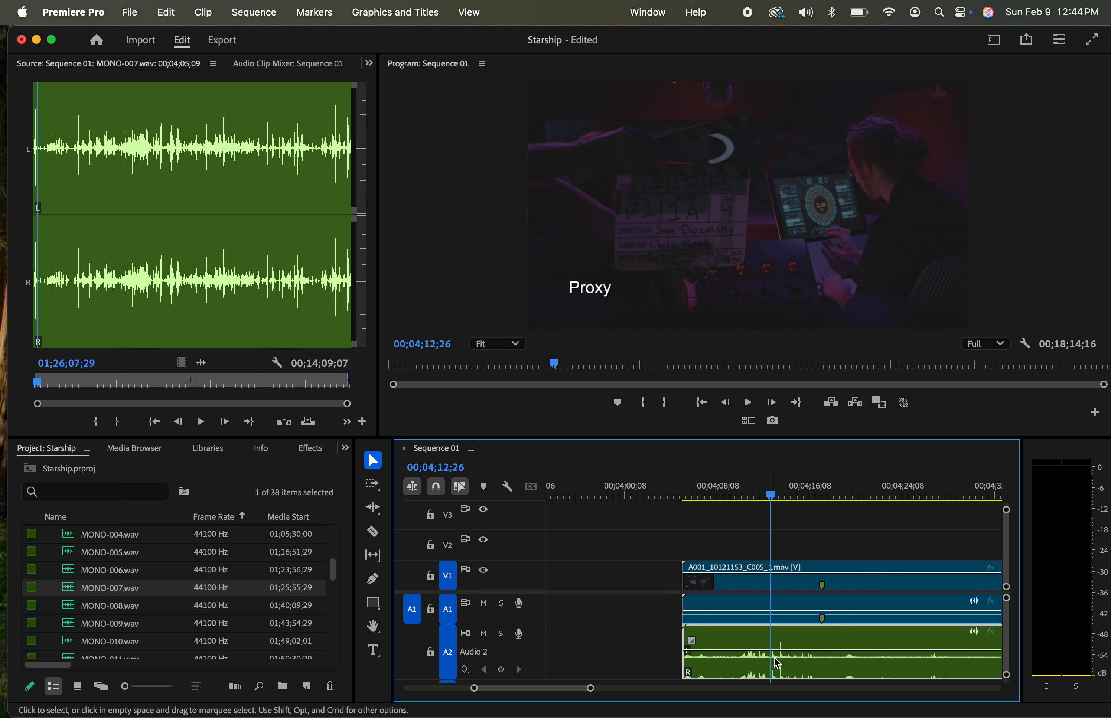
pyautogui.click(773, 498)
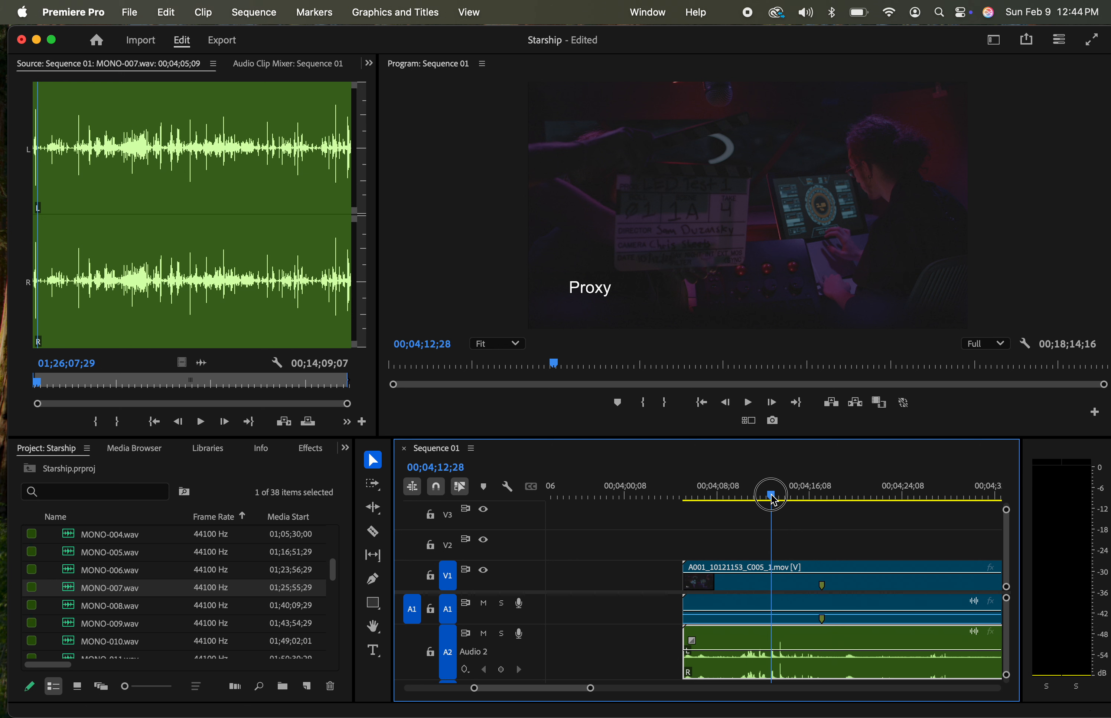
pyautogui.moveTo(771, 494); pyautogui.dragTo(778, 494)
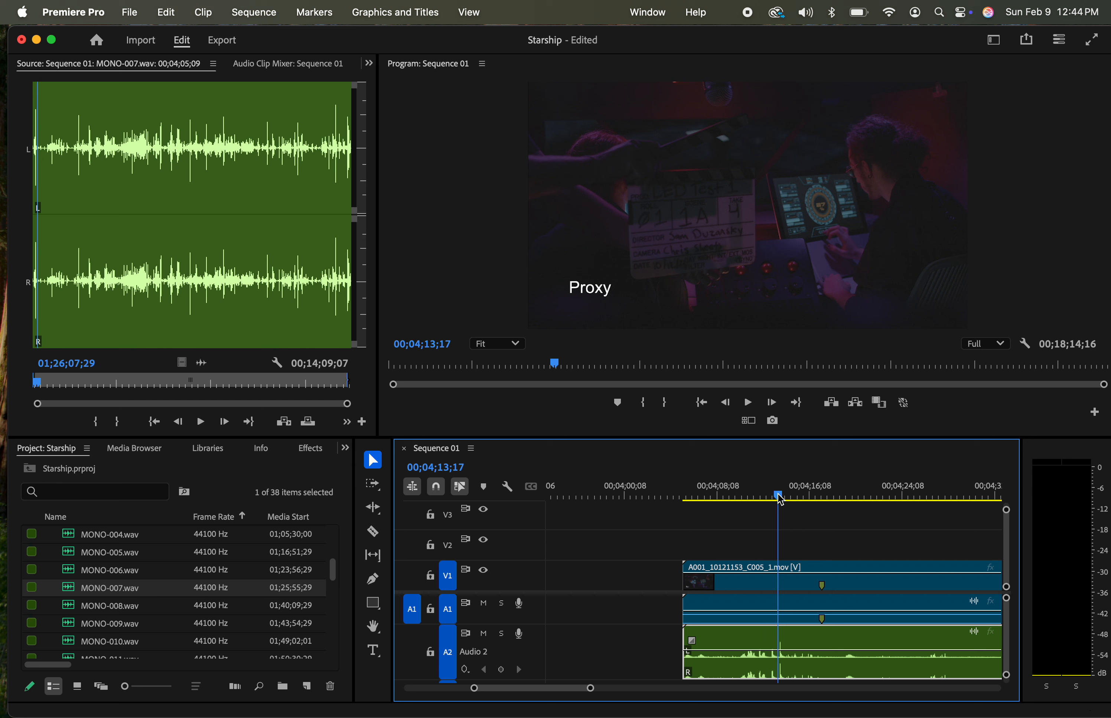
pyautogui.press('space')
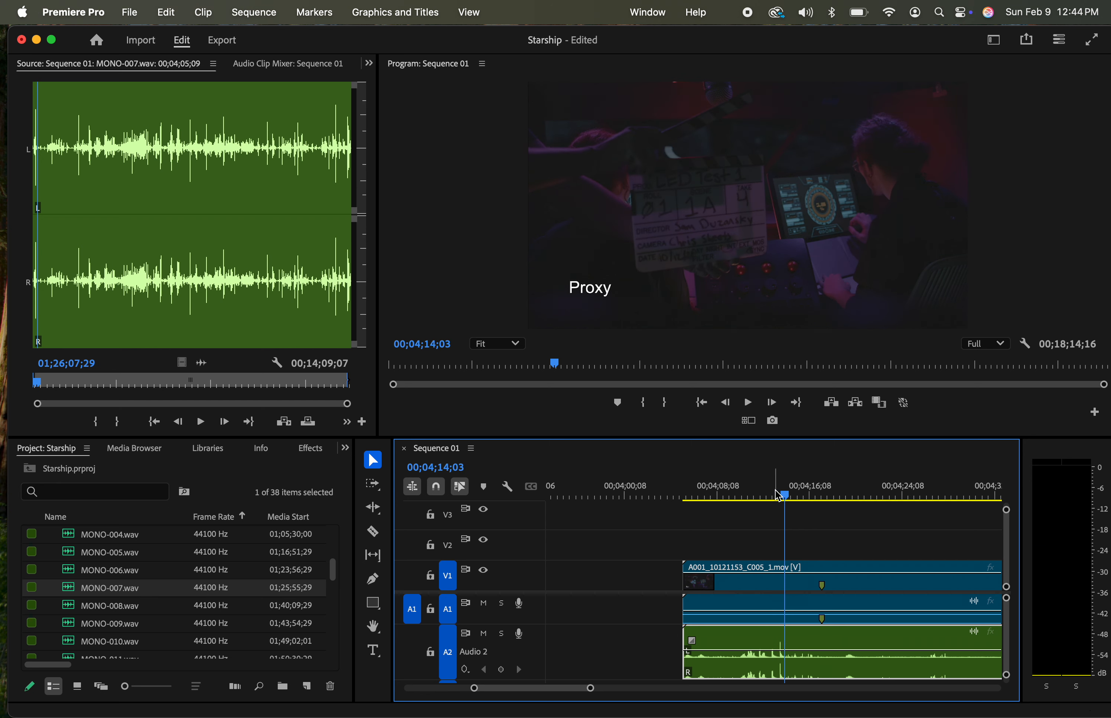
pyautogui.moveTo(785, 492); pyautogui.dragTo(782, 494)
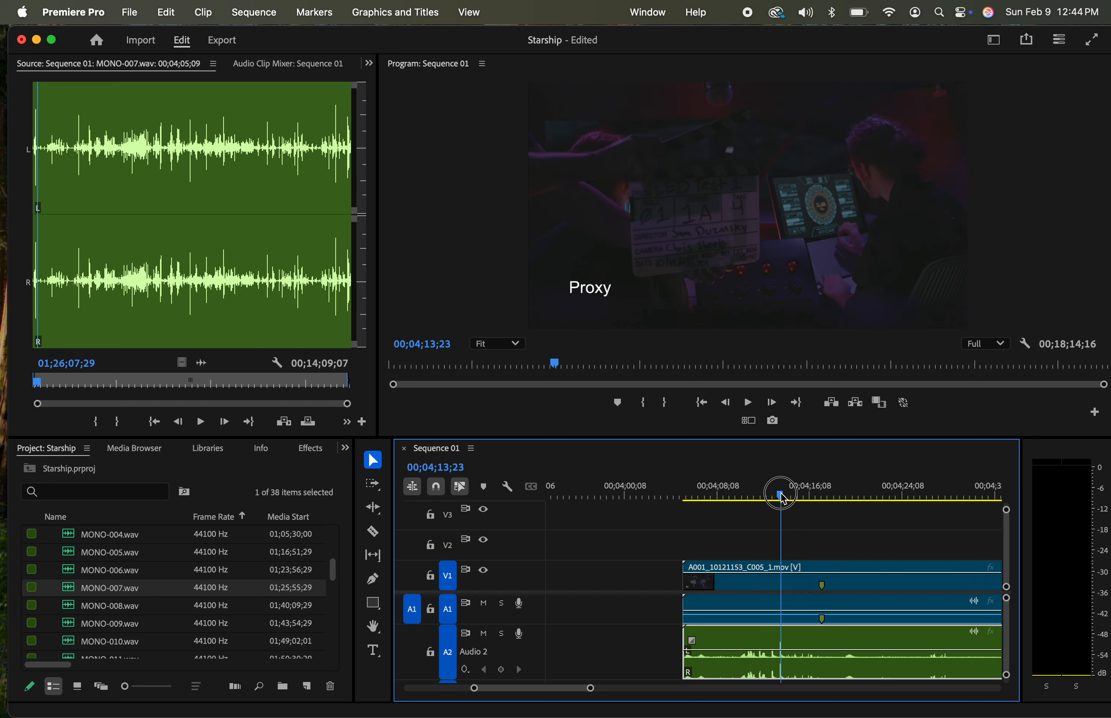
pyautogui.click(808, 634)
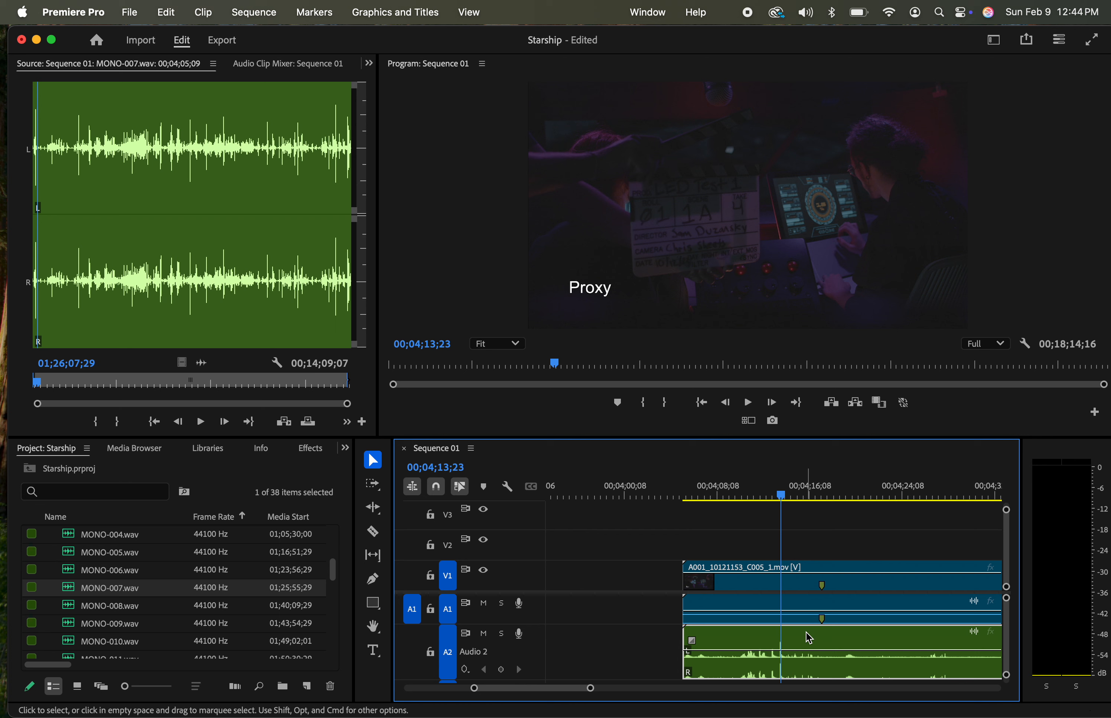
pyautogui.press('m')
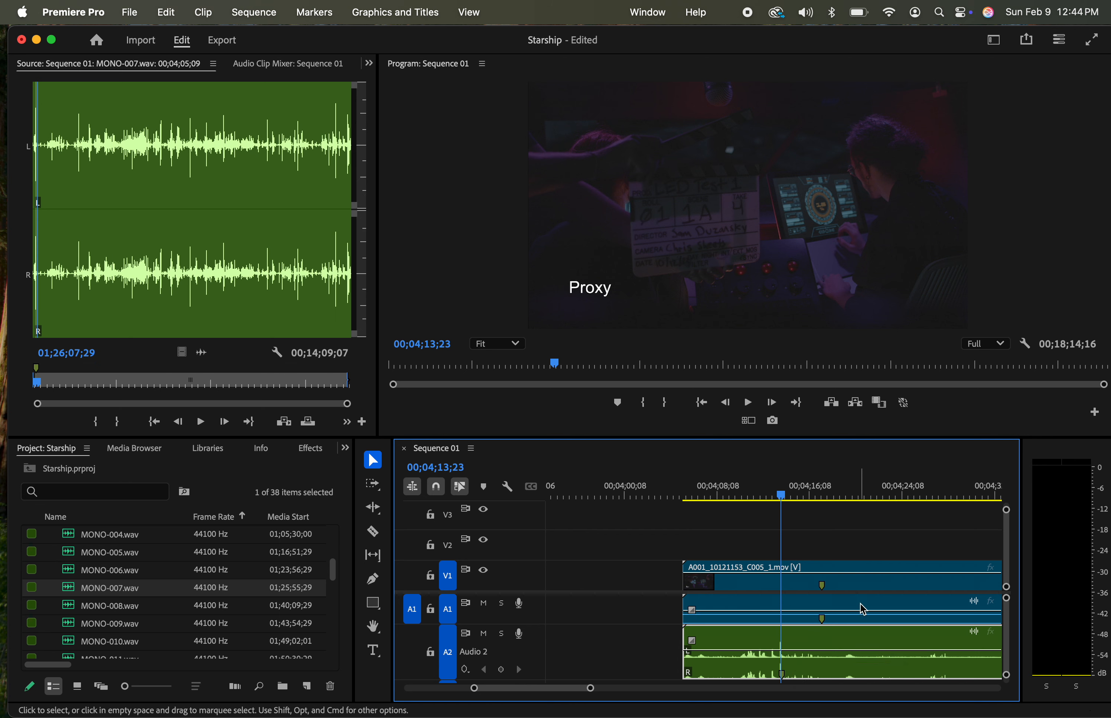
# Align the A001_10121153_C005_1.mov marker with the MONO-007.wav marker and trim the video's start to the audio's start
pyautogui.moveTo(863, 610); pyautogui.dragTo(823, 610)
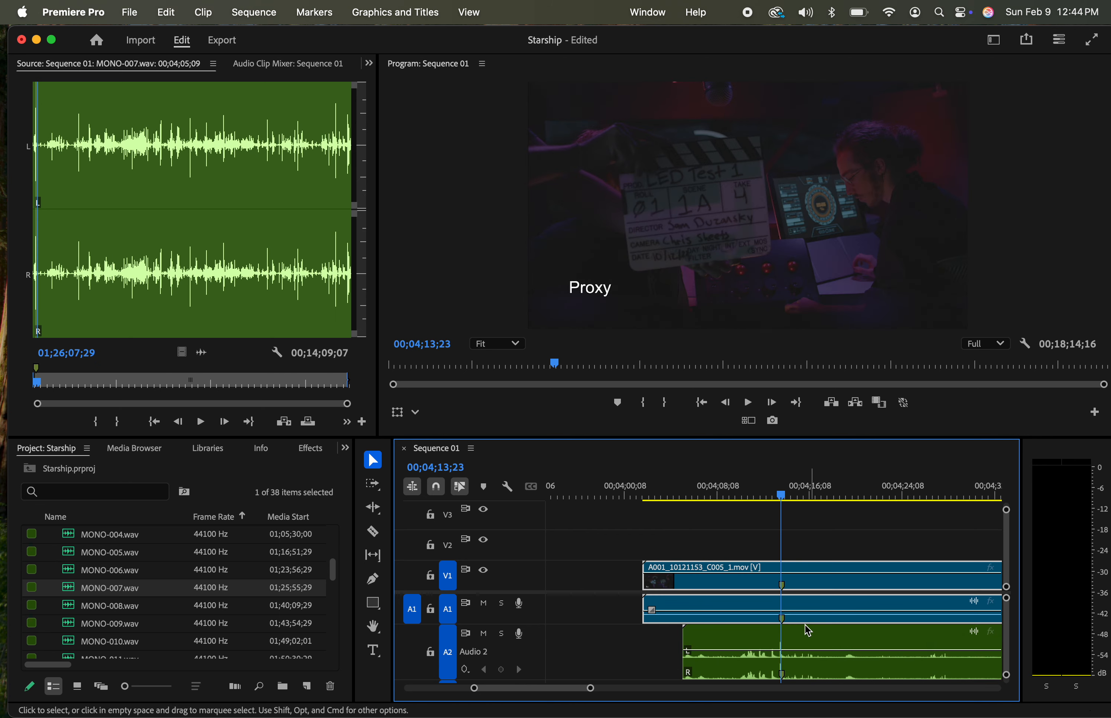
pyautogui.moveTo(646, 579); pyautogui.dragTo(683, 577)
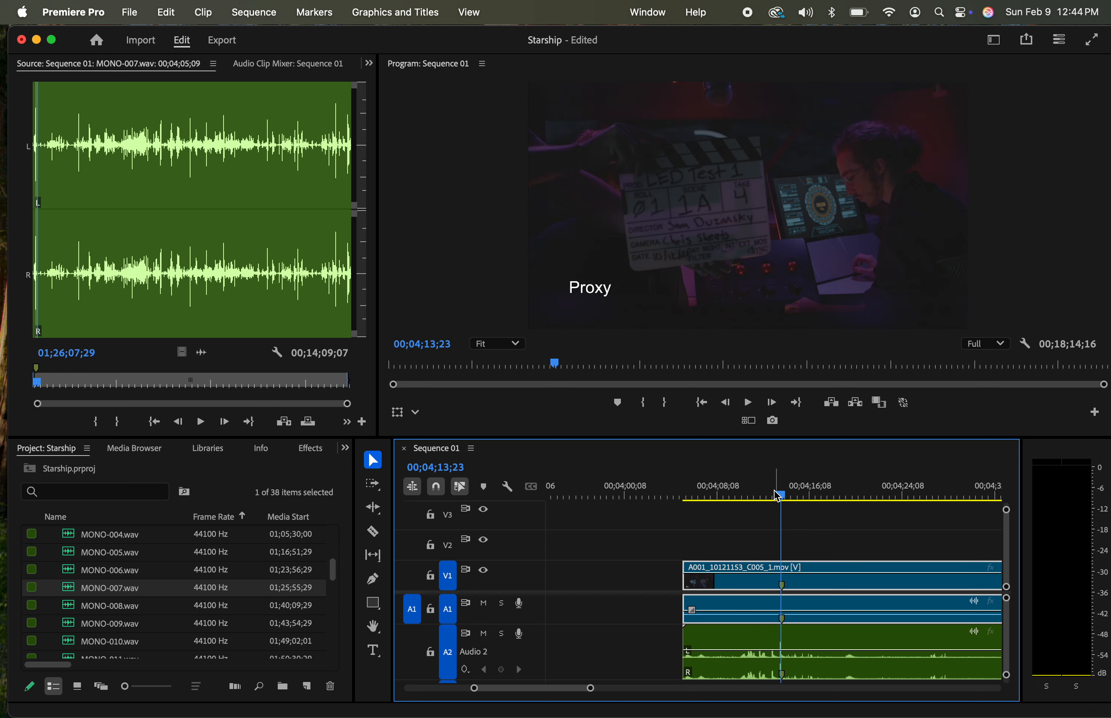
# Play A001_10121153_C005_1.mov around the slate clap and again from 00;05;03;27 to check its sync with the audio
pyautogui.click(747, 495)
pyautogui.moveTo(747, 494); pyautogui.dragTo(743, 494)
pyautogui.press('space')
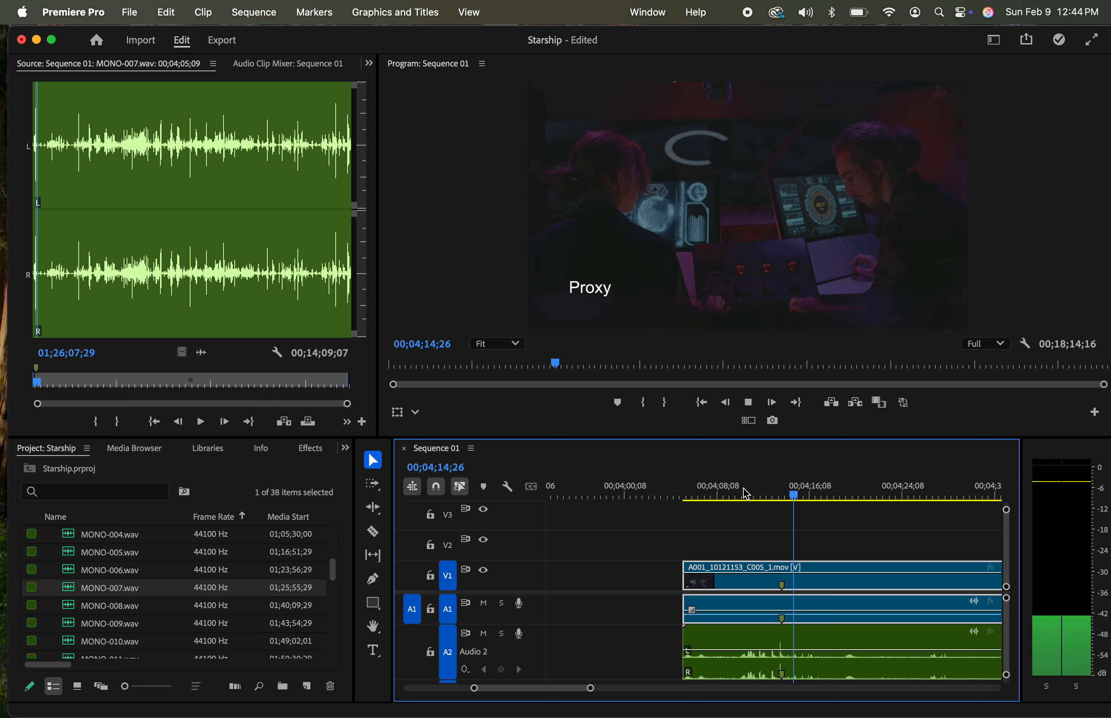
pyautogui.press('space')
pyautogui.scroll(-5, 859, 532)
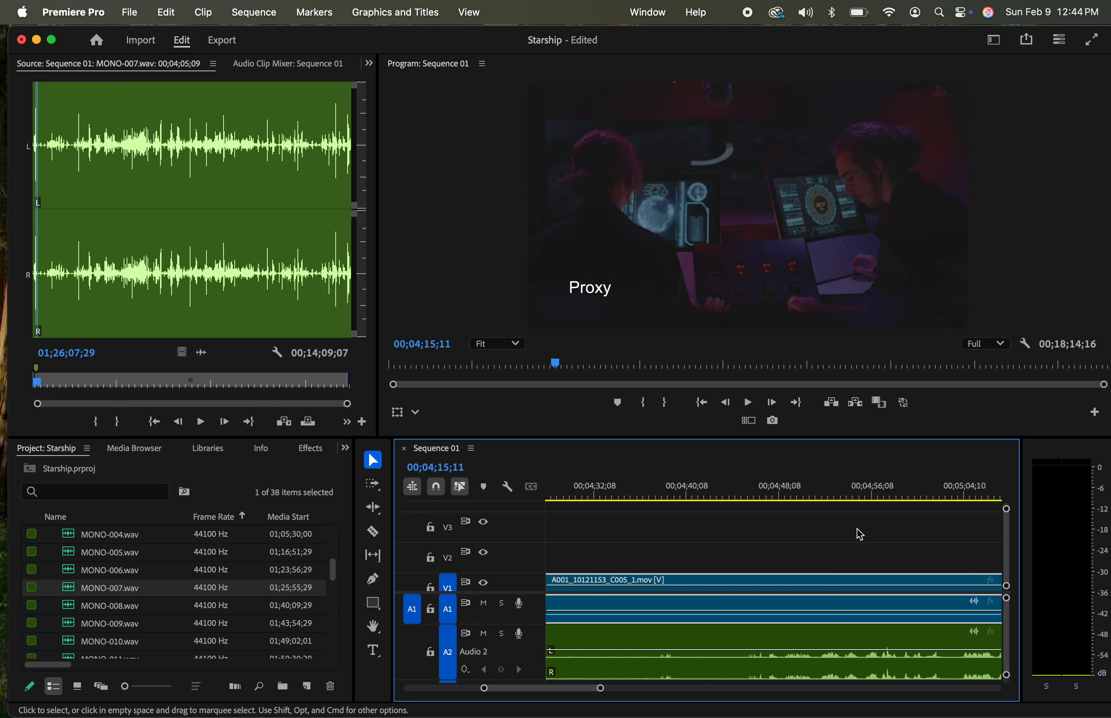
pyautogui.click(784, 498)
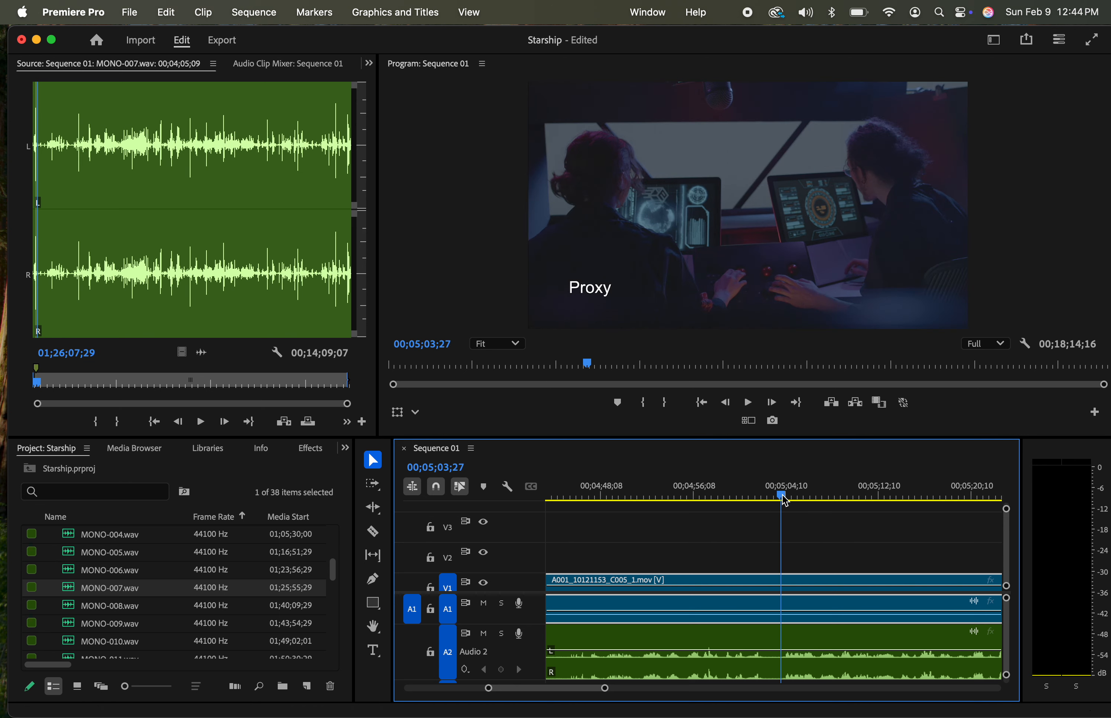
pyautogui.press('space')
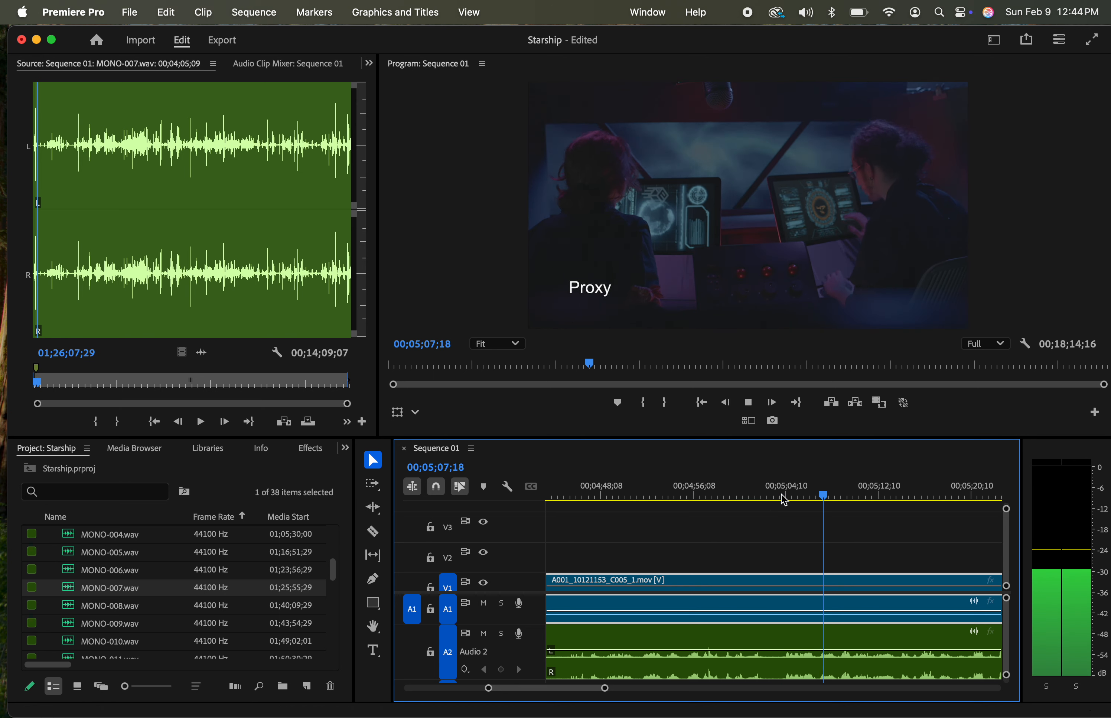
pyautogui.press('space')
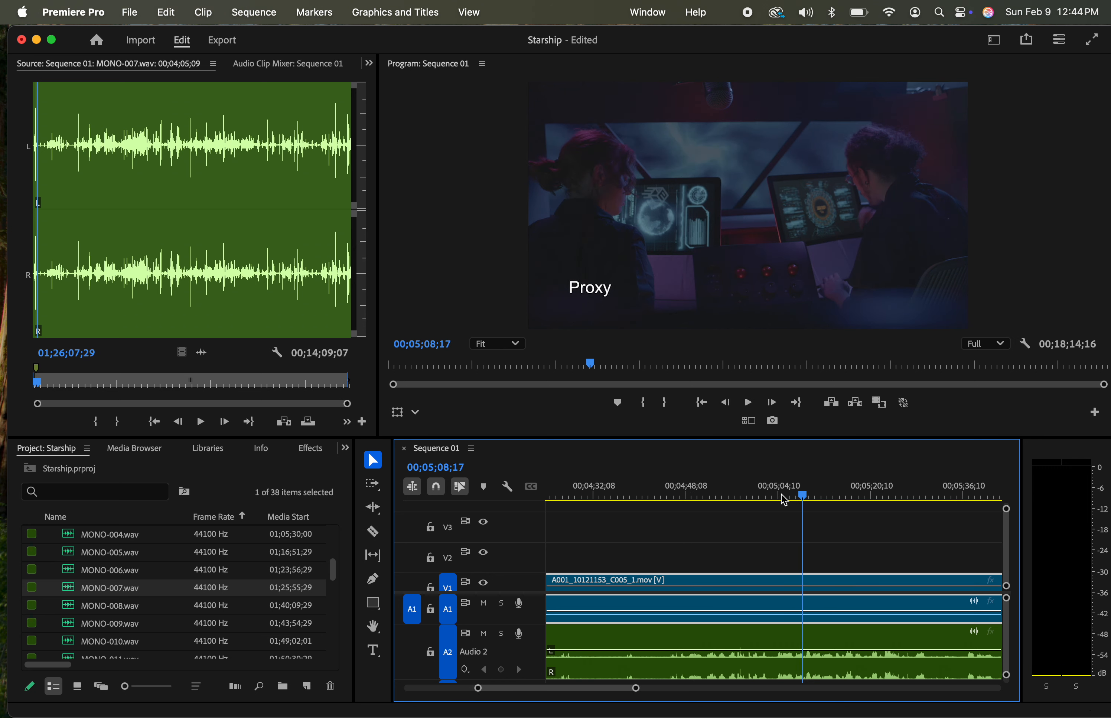
# Split the MONO-007.wav audio at the end of A001_10121153_C005_1.mov and delete the excess after the cut
pyautogui.press('-')
pyautogui.press('-')
pyautogui.press('-')
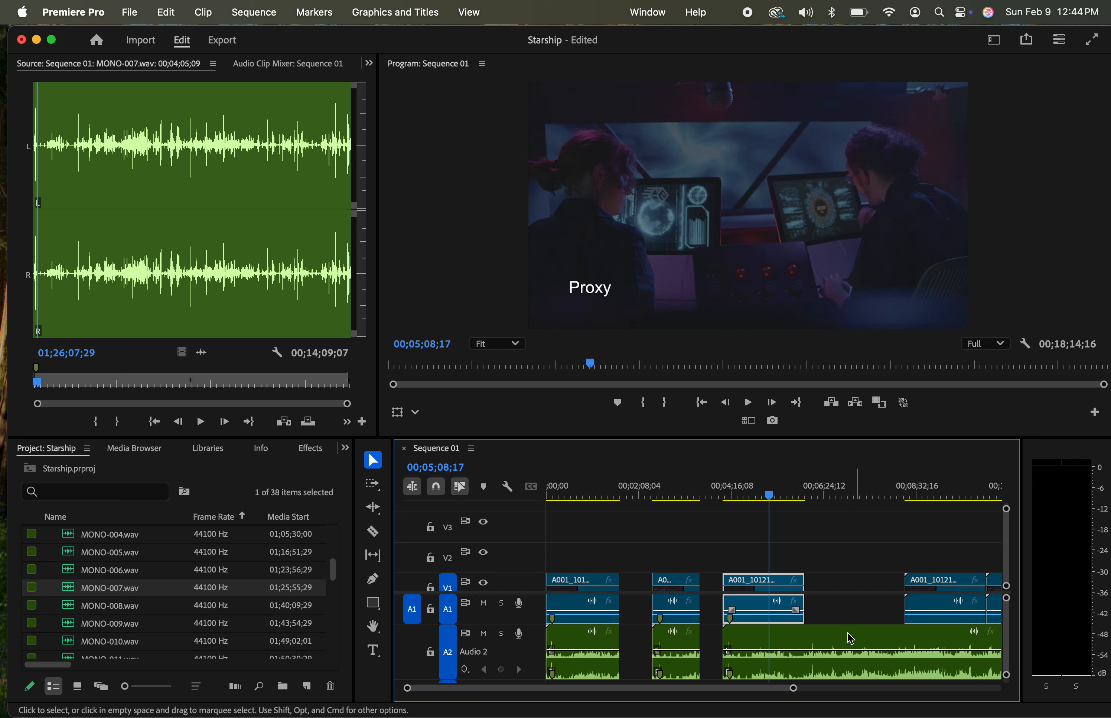
pyautogui.press('c')
pyautogui.click(804, 639)
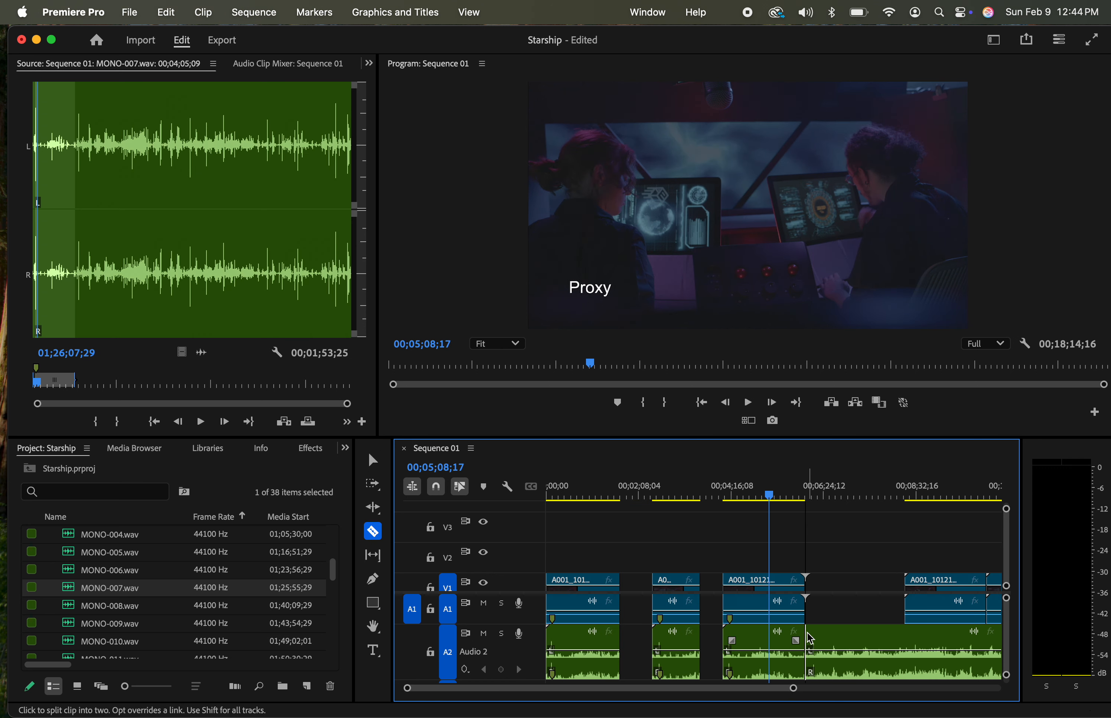
pyautogui.press('v')
pyautogui.click(835, 640)
pyautogui.press('Delete')
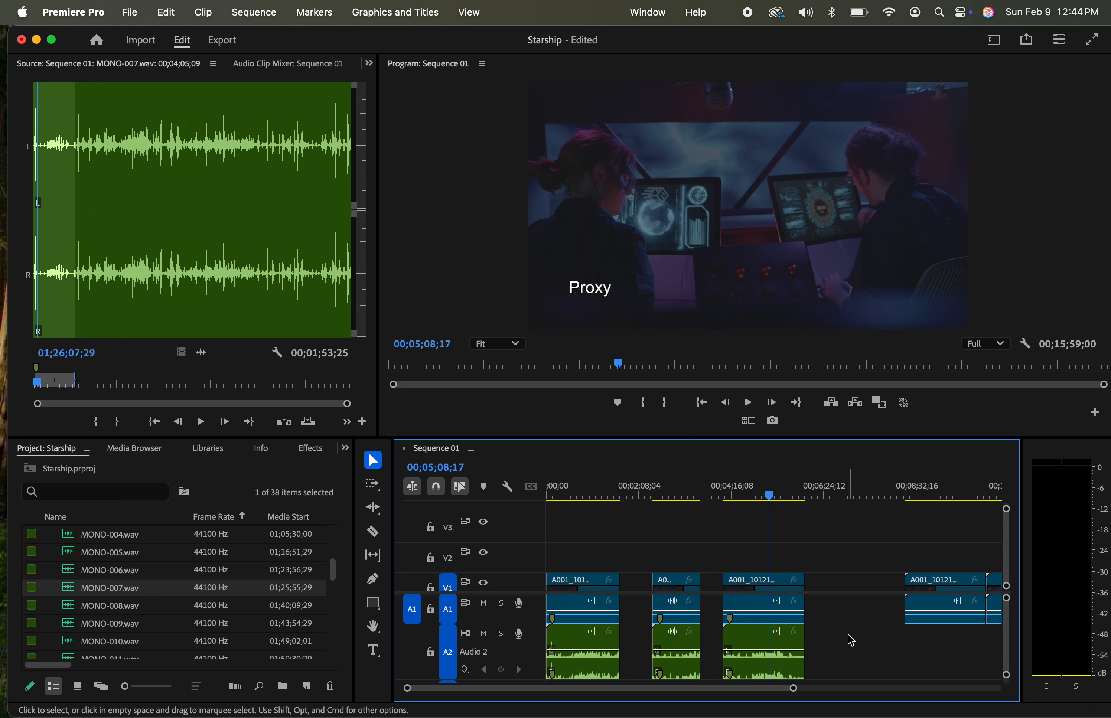
# Group A001_10121153_C005_1.mov and its camera audio with the trimmed MONO-007.wav clip
pyautogui.scroll(-2, 878, 638)
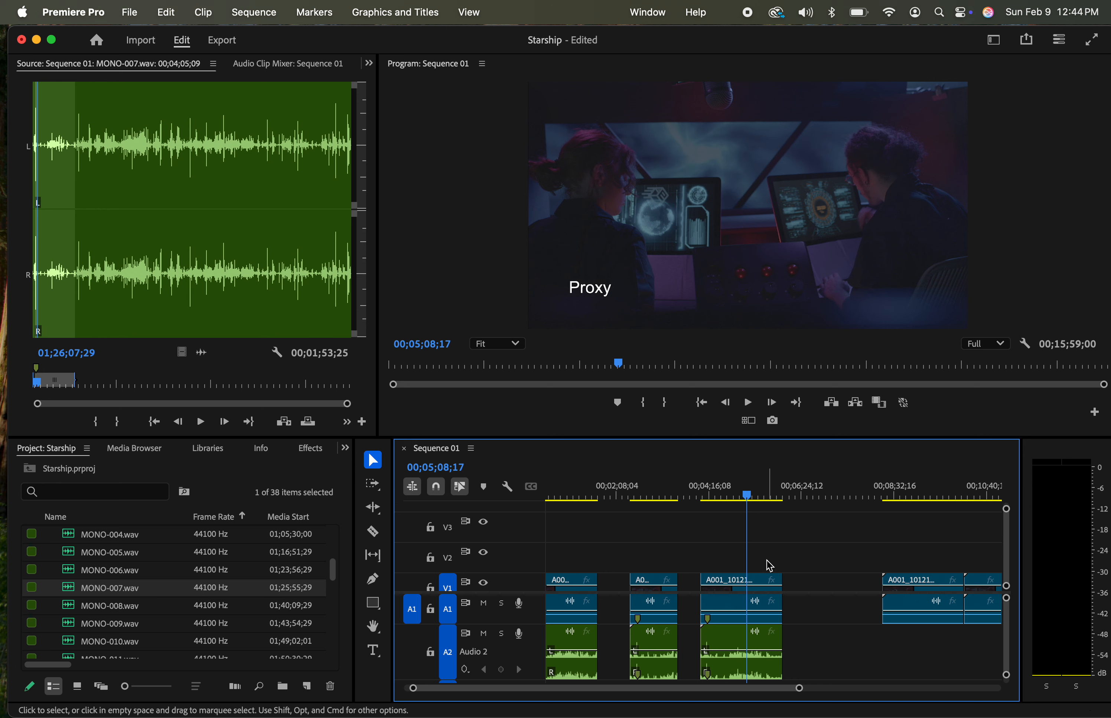
pyautogui.moveTo(764, 559); pyautogui.dragTo(760, 672)
pyautogui.rightClick(760, 672)
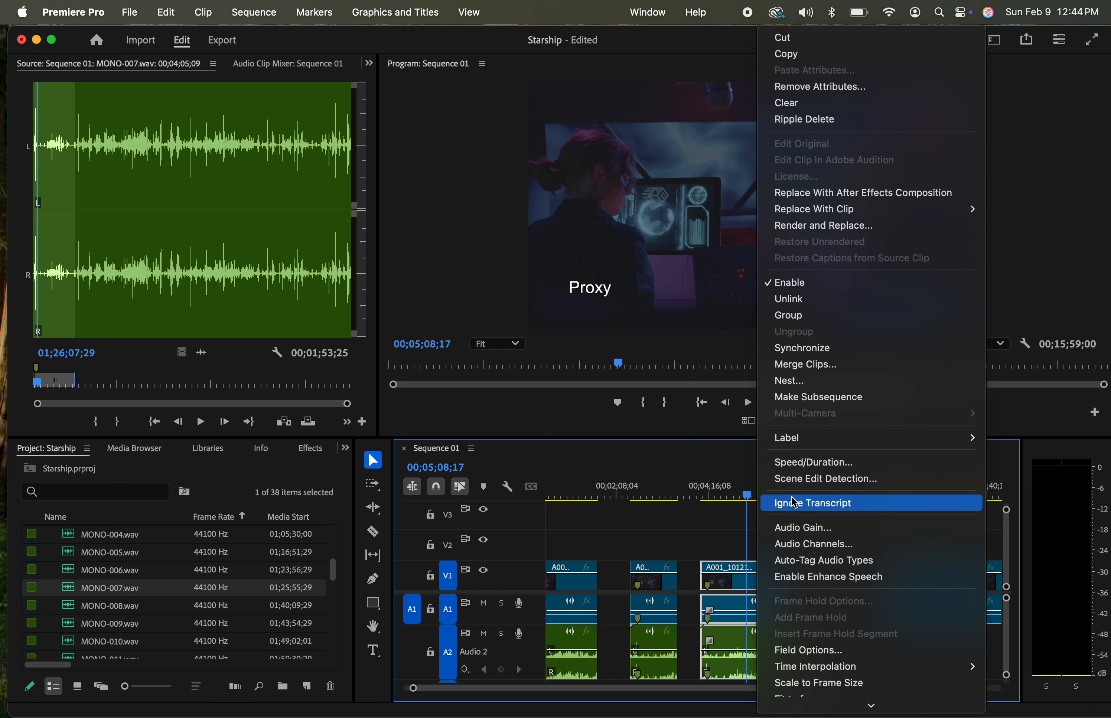
pyautogui.click(812, 316)
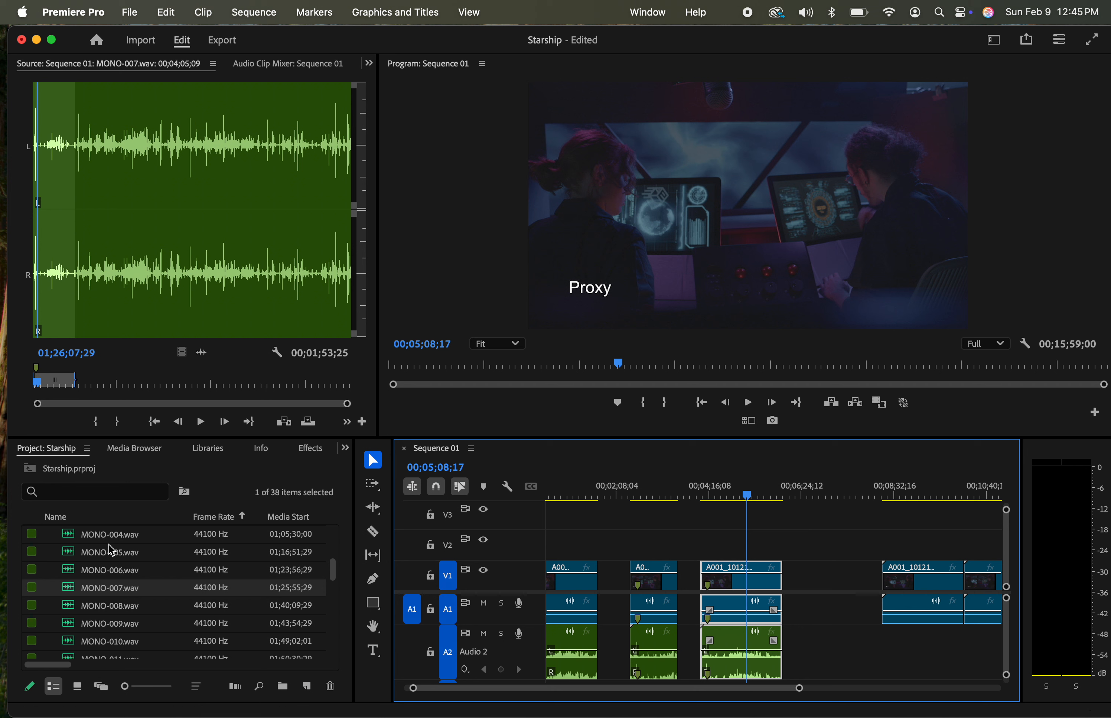
pyautogui.moveTo(71, 563)
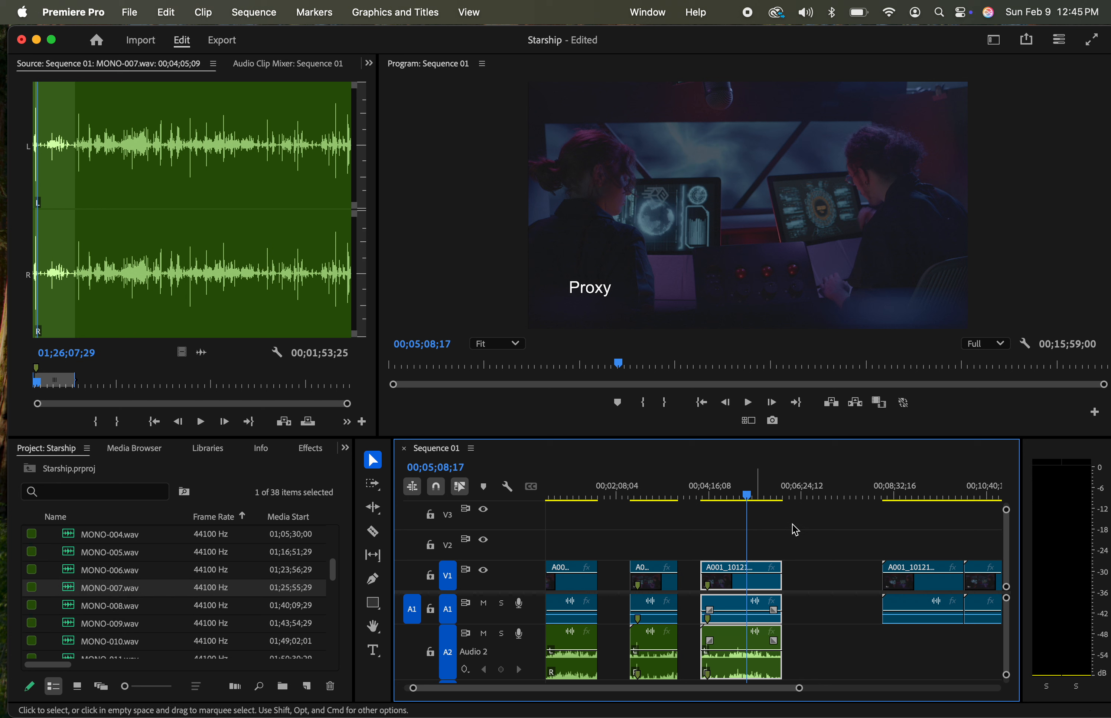
pyautogui.moveTo(889, 502); pyautogui.dragTo(904, 502)
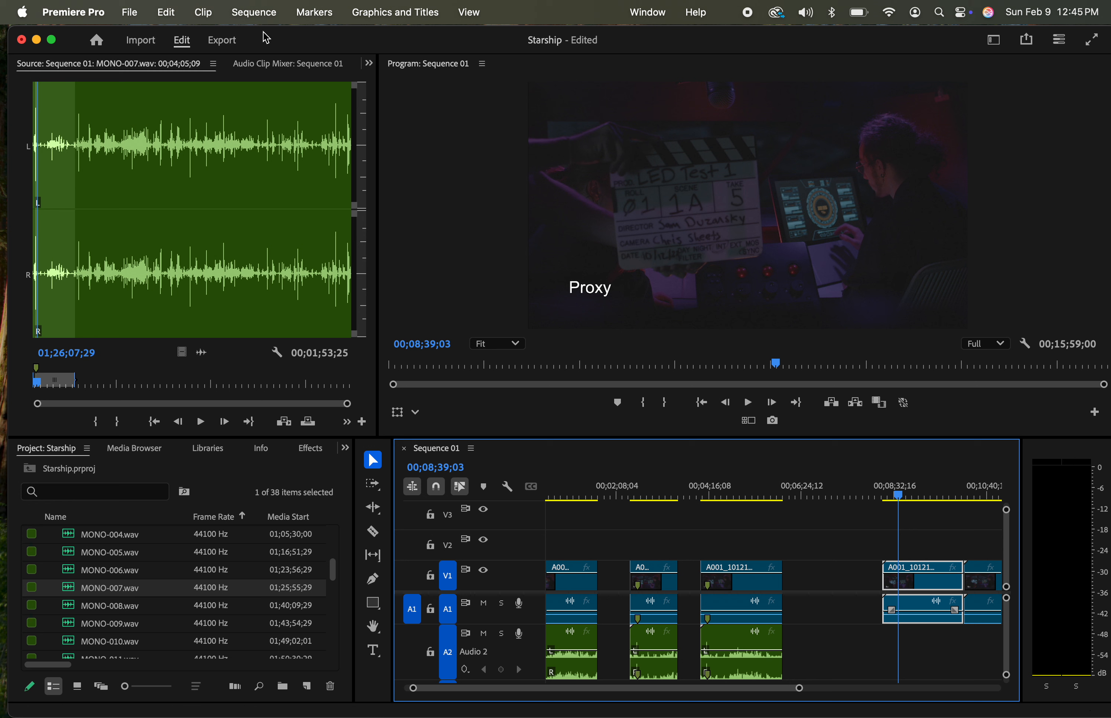
# Create a new sequence named "Starship 2nd cut"
pyautogui.click(133, 16)
pyautogui.moveTo(138, 38)
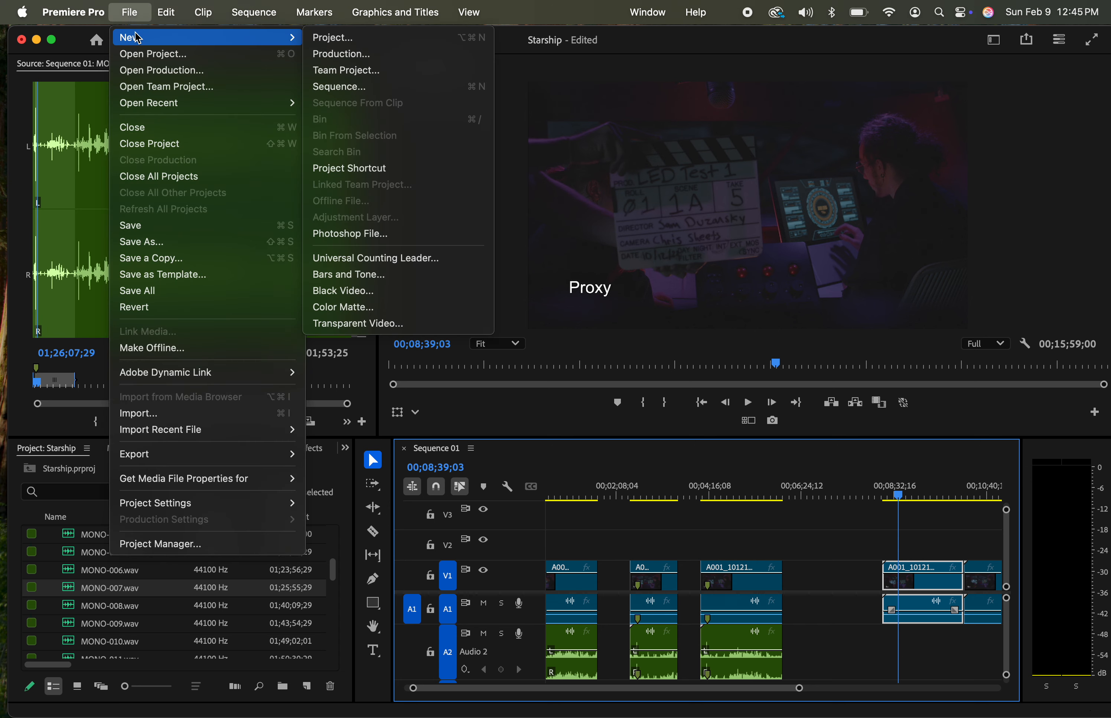
pyautogui.click(355, 87)
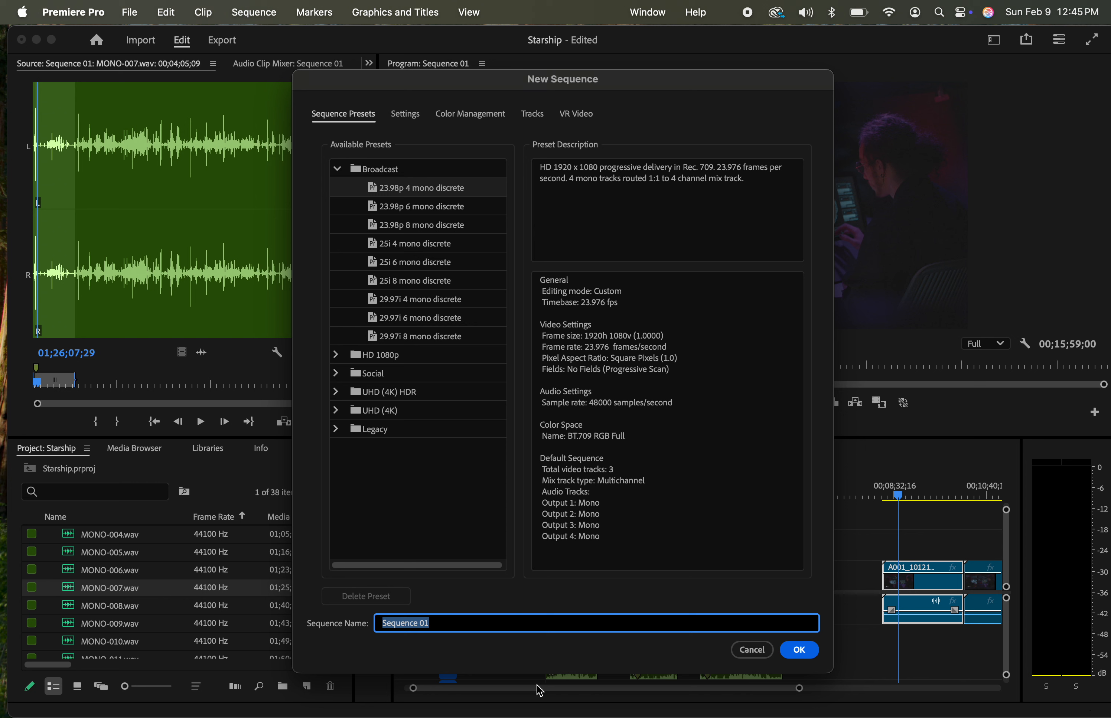
pyautogui.write('Starship 2nd cut')
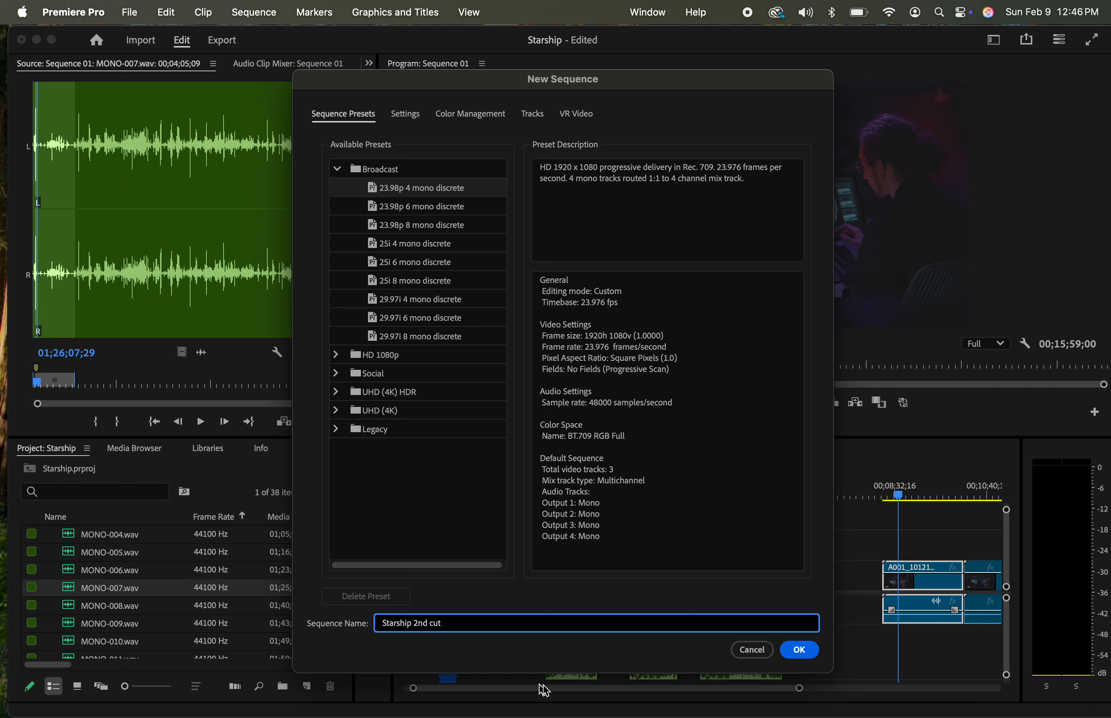
pyautogui.click(805, 651)
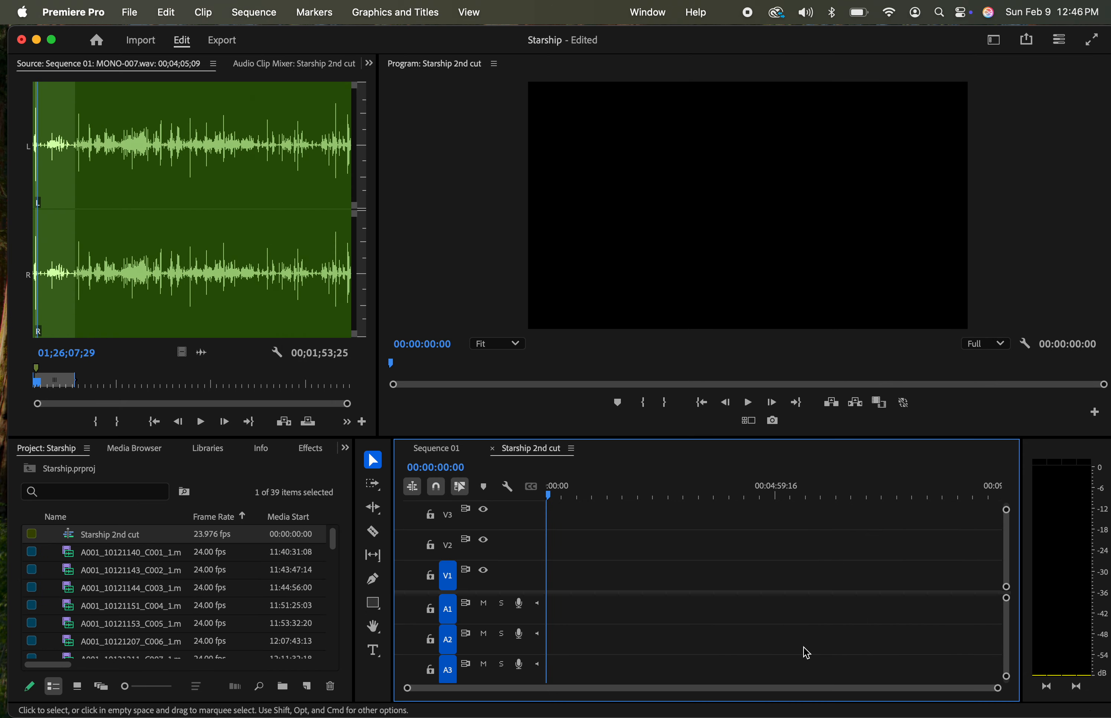
# Stack the Sequence 01 timeline above the Starship 2nd cut timeline and enlarge both so their tracks can be seen
pyautogui.click(448, 459)
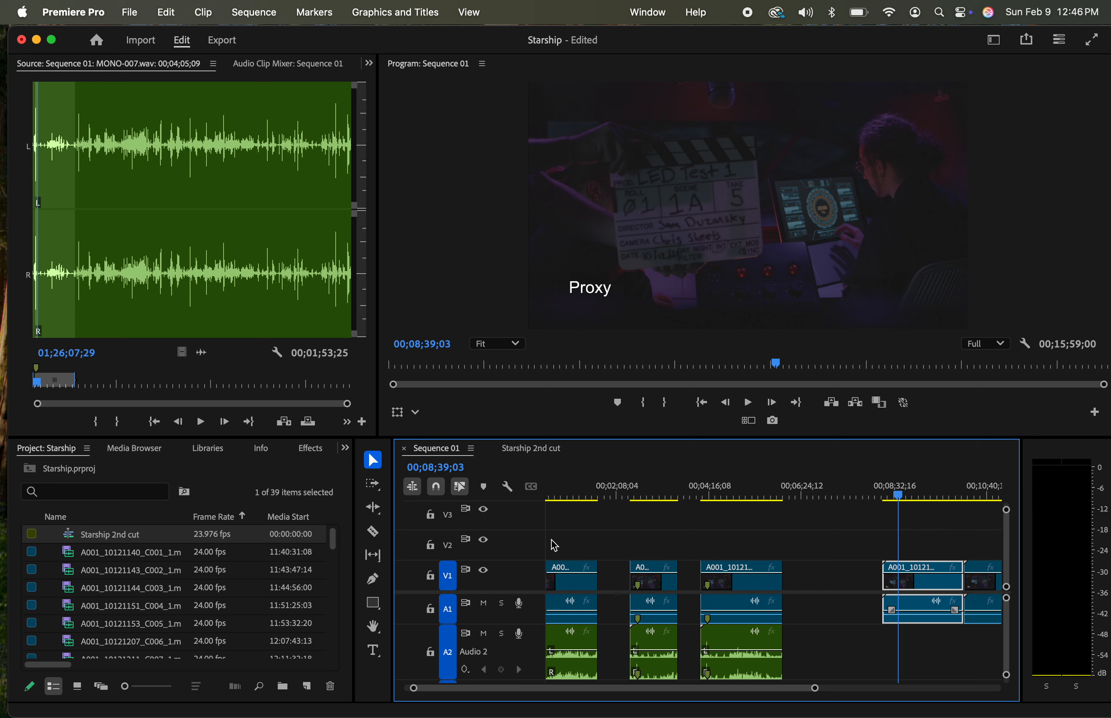
pyautogui.scroll(2, 646, 573)
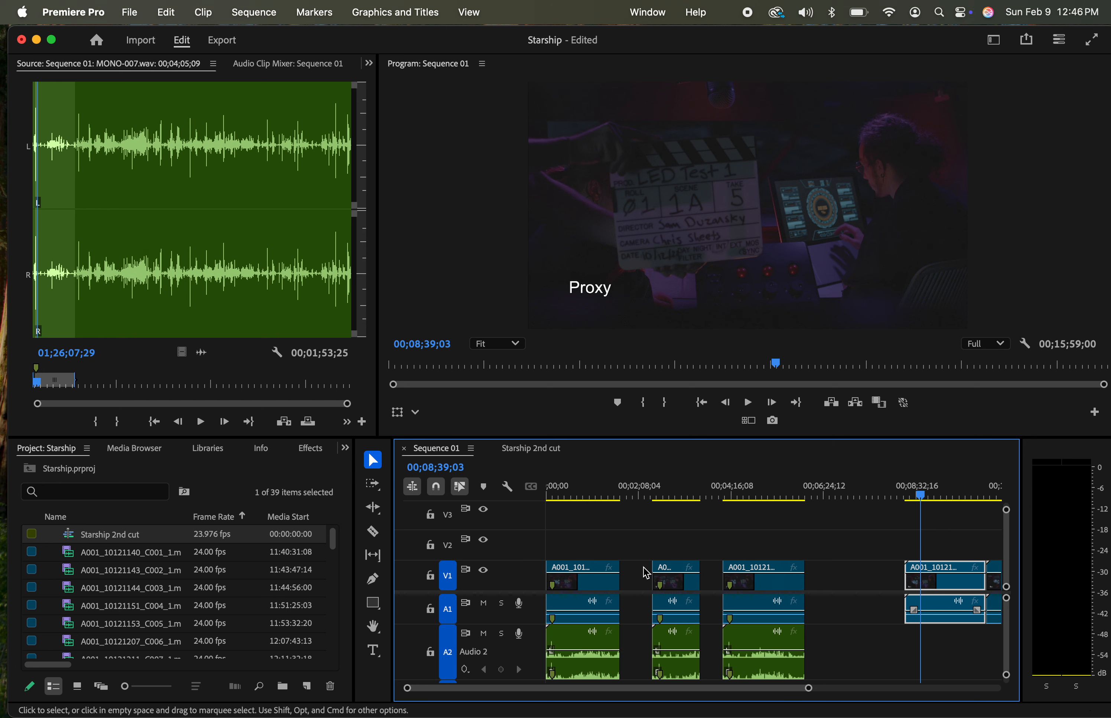
pyautogui.click(527, 453)
pyautogui.click(448, 450)
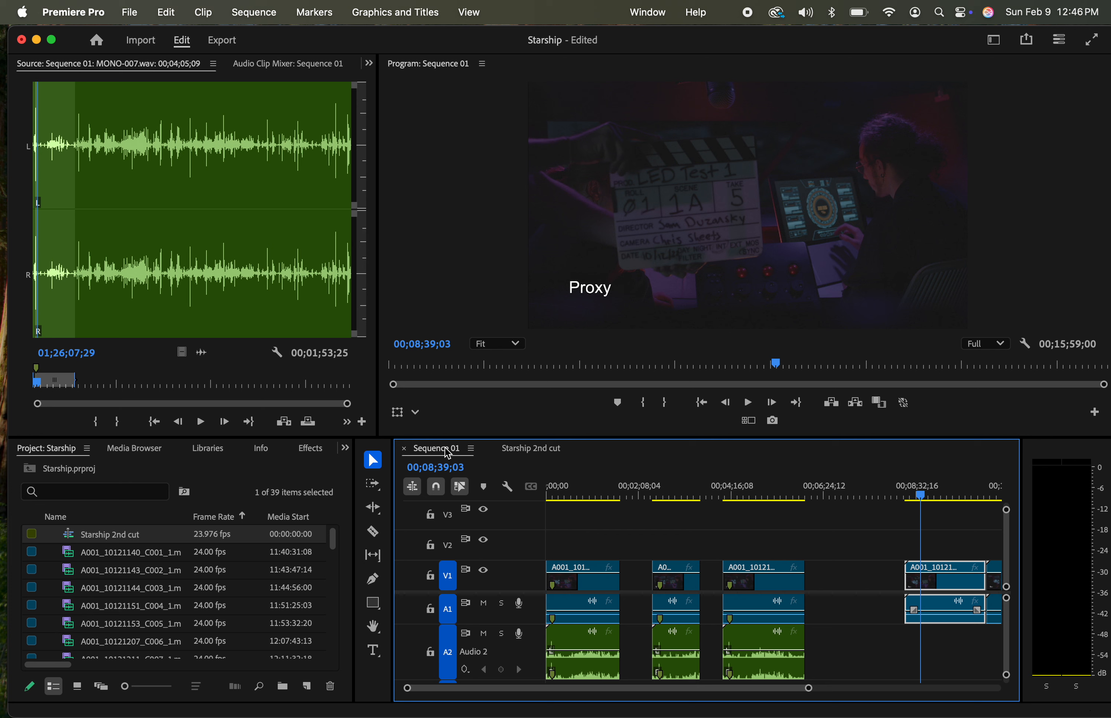
pyautogui.click(447, 454)
pyautogui.moveTo(444, 448); pyautogui.dragTo(865, 485)
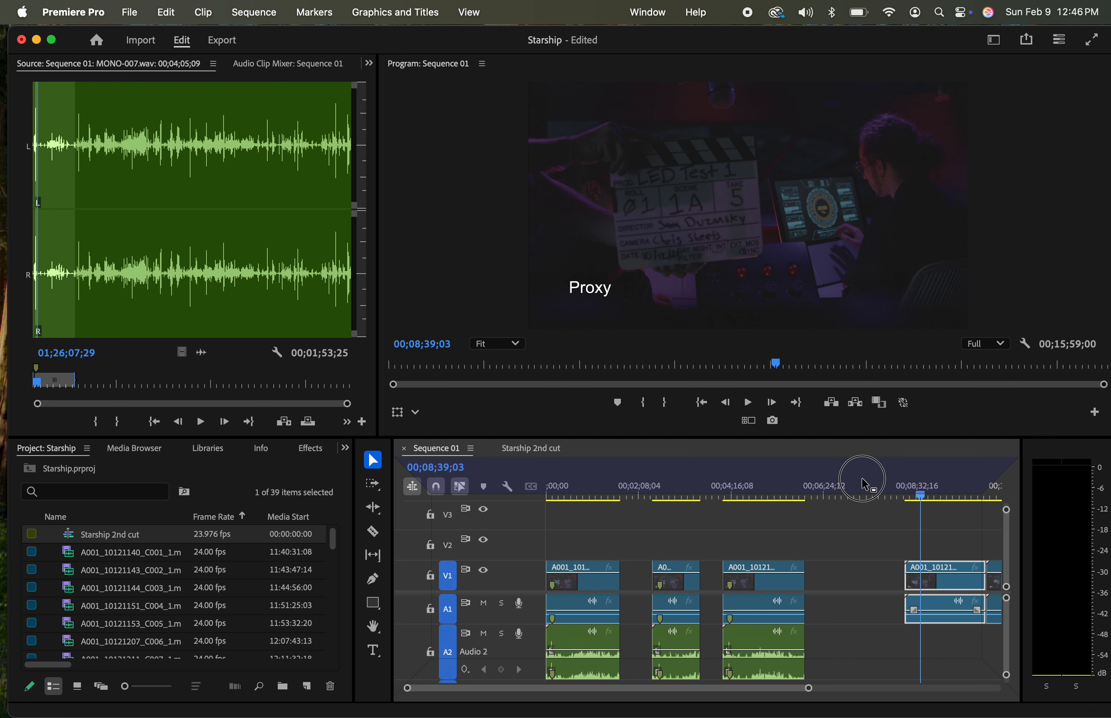
pyautogui.moveTo(864, 485); pyautogui.dragTo(865, 484)
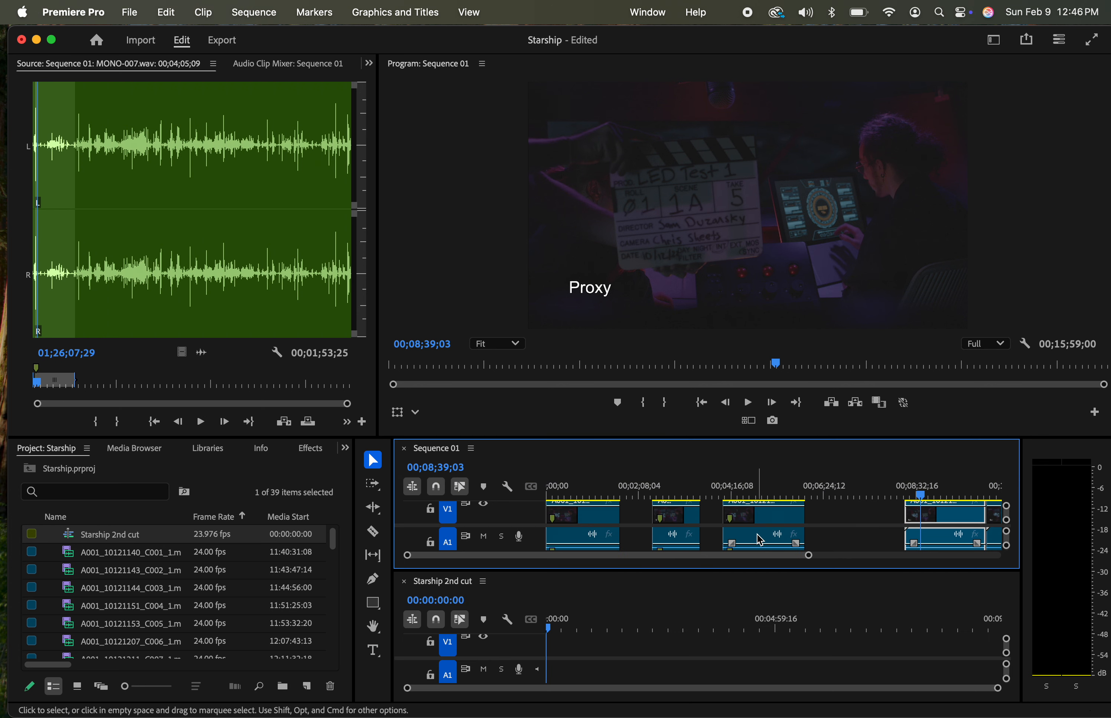
pyautogui.moveTo(633, 438); pyautogui.dragTo(627, 327)
pyautogui.moveTo(625, 572); pyautogui.dragTo(620, 521)
# Place the first synced group from Sequence 01 at the start of Starship 2nd cut, changing the sequence settings to match the clip
pyautogui.moveTo(612, 379); pyautogui.dragTo(552, 379)
pyautogui.press('space')
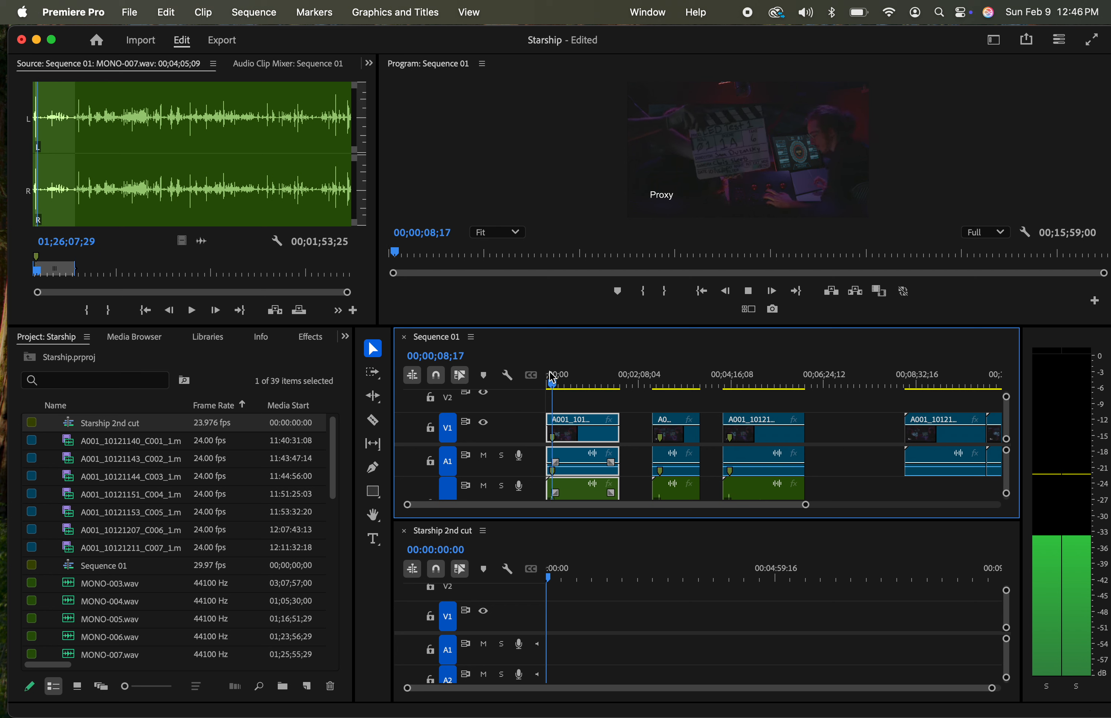
pyautogui.press('space')
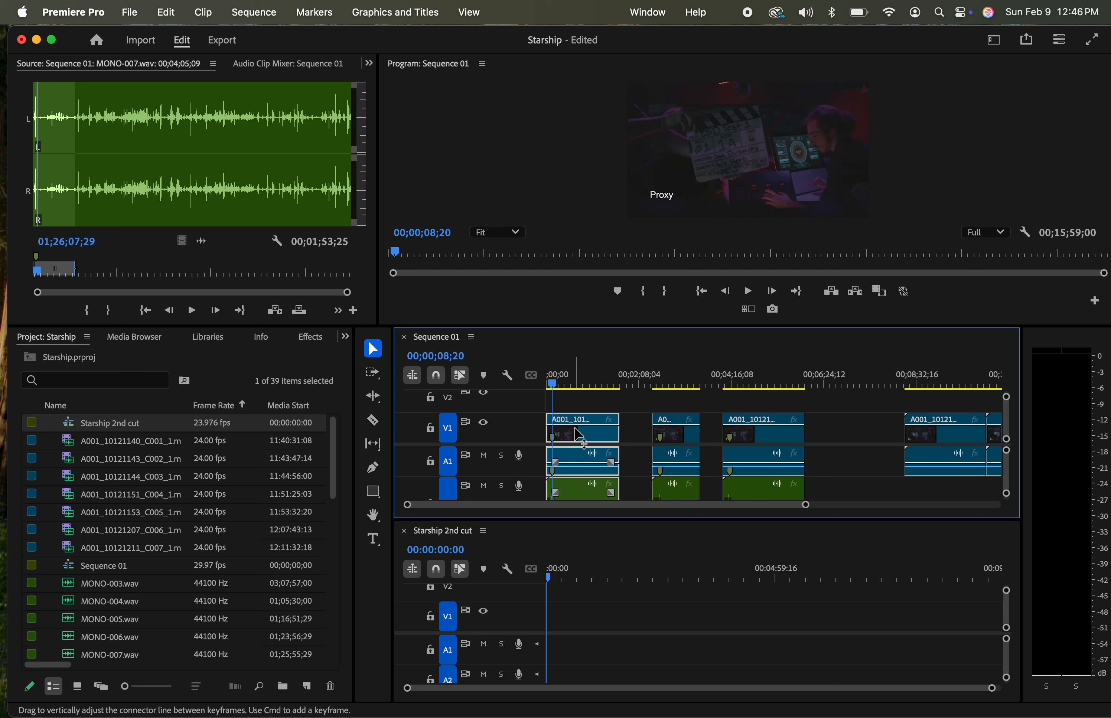
pyautogui.moveTo(593, 440); pyautogui.dragTo(586, 631)
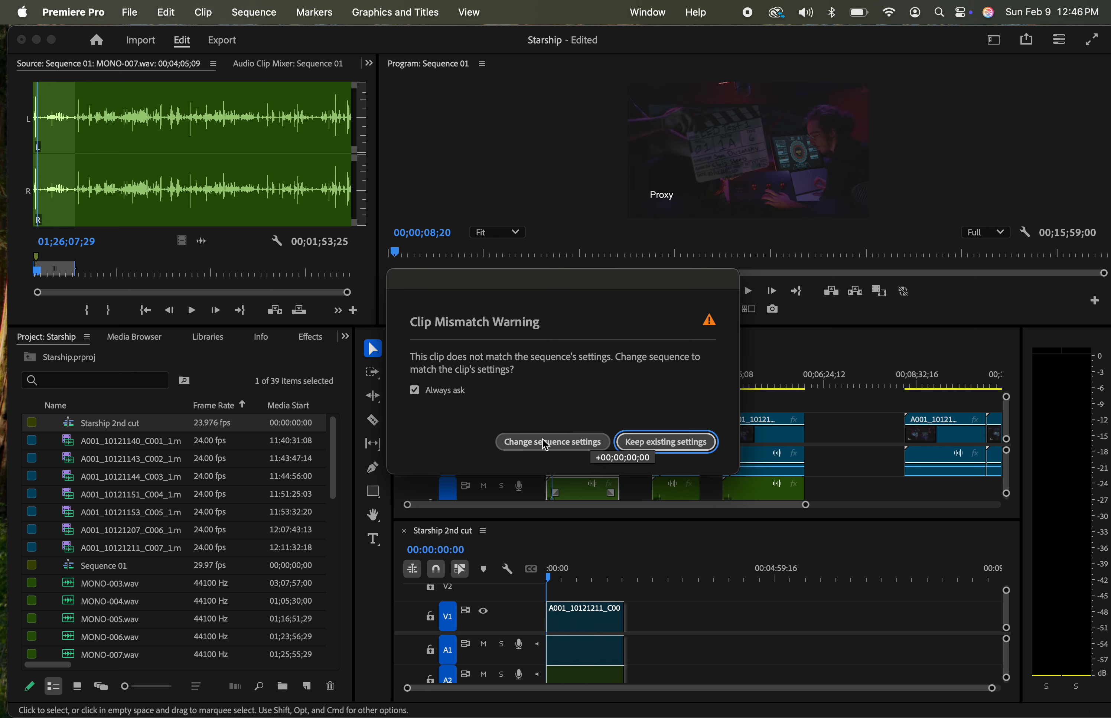
pyautogui.click(572, 448)
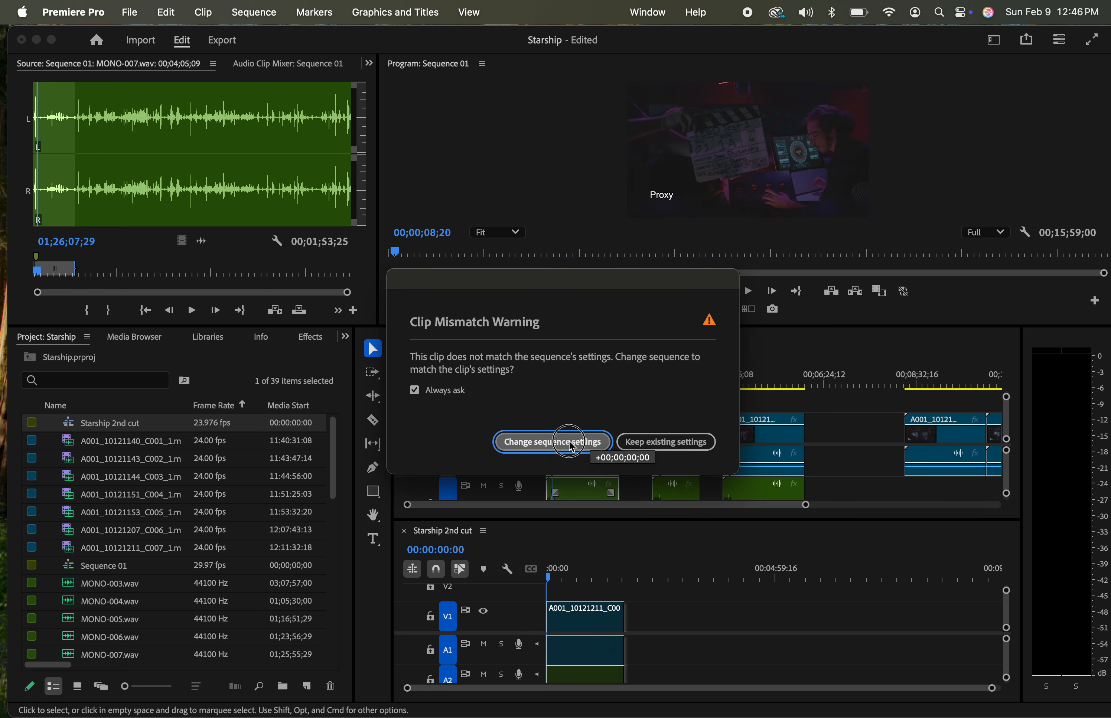
# Undo the first synced group's placement and add it again at the start of Starship 2nd cut, keeping the existing sequence settings
pyautogui.click(581, 580)
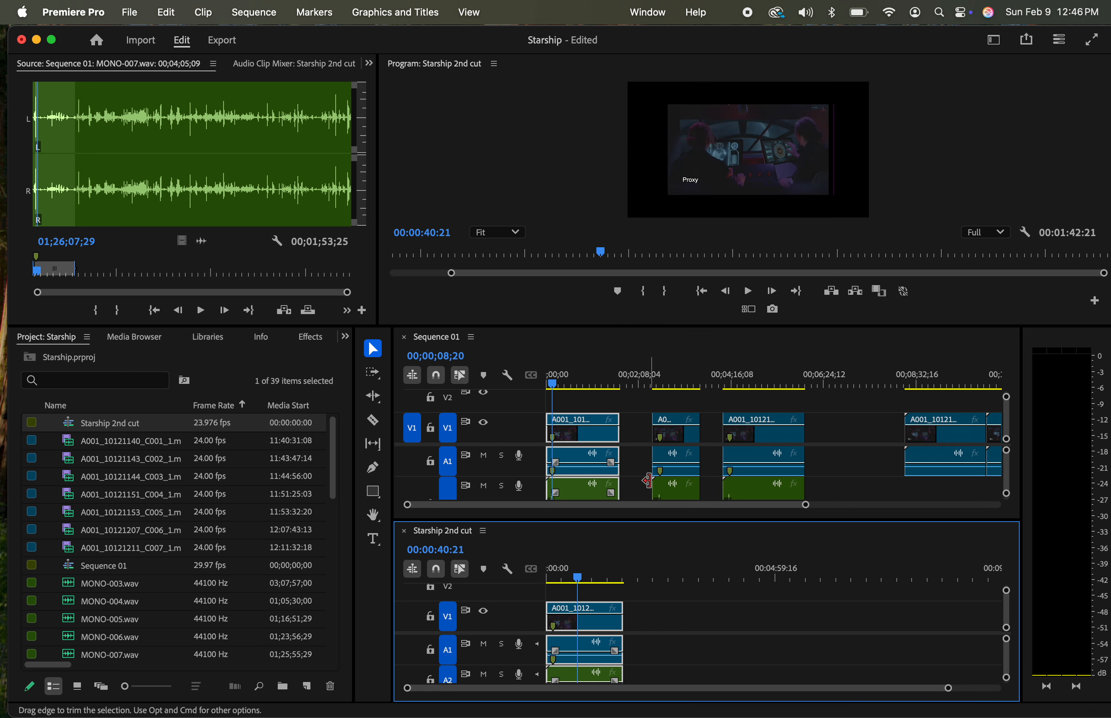
pyautogui.press('super+z')
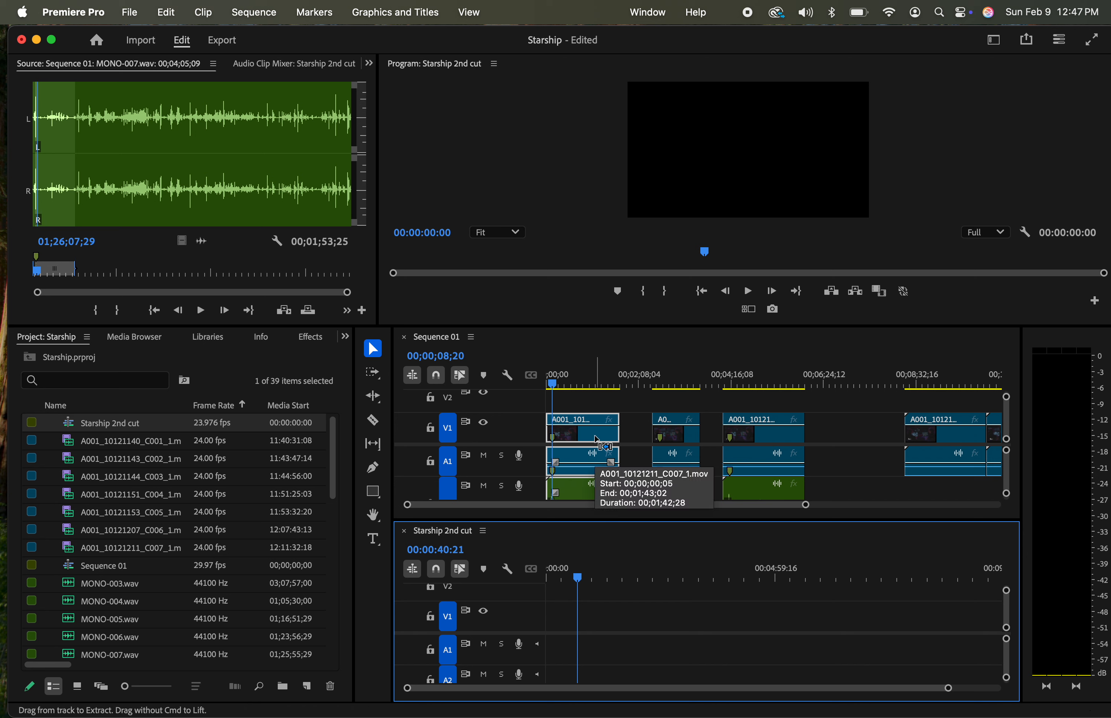
pyautogui.moveTo(598, 441); pyautogui.dragTo(603, 605)
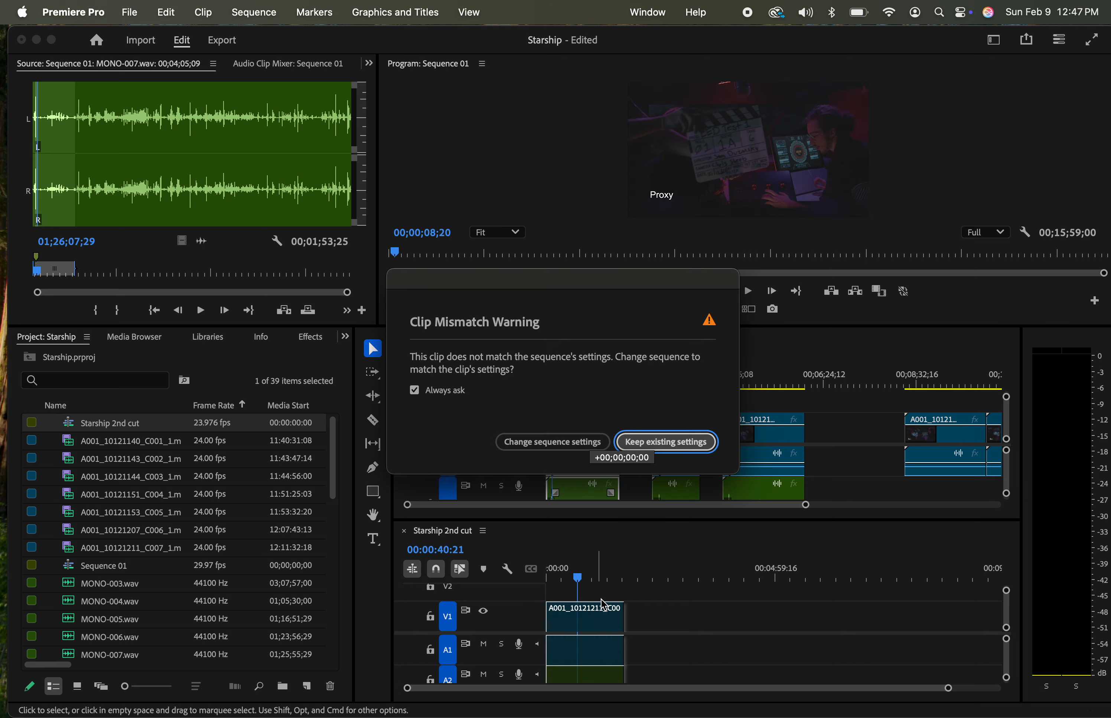
pyautogui.click(675, 450)
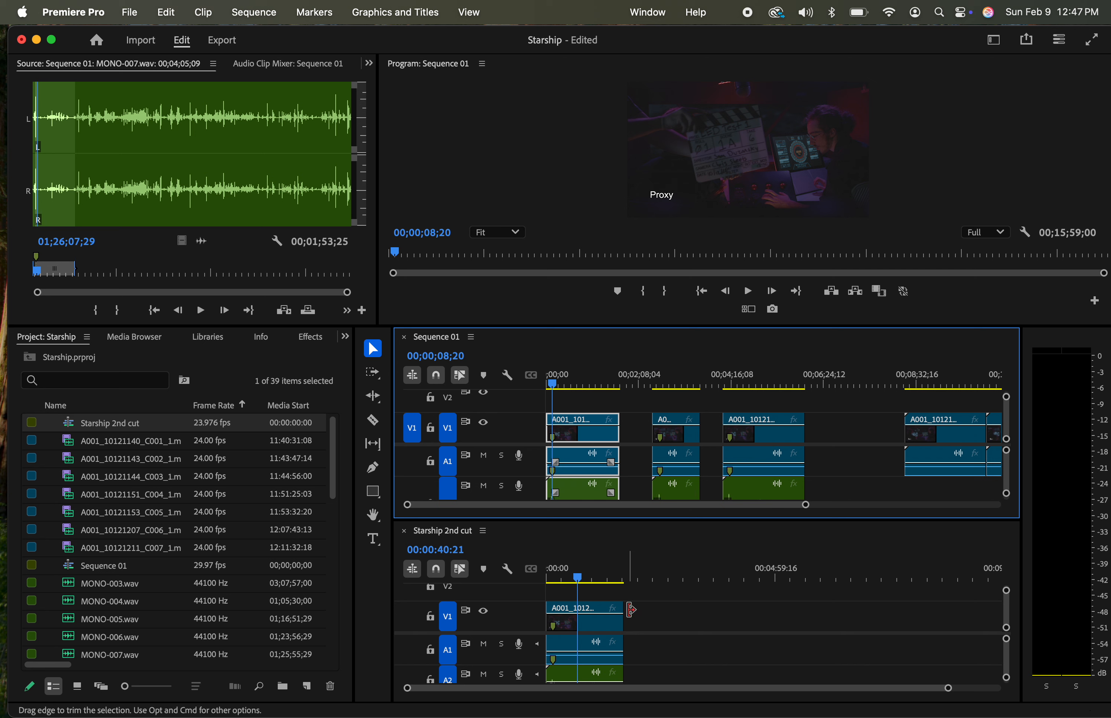
pyautogui.click(578, 581)
pyautogui.moveTo(577, 582)
pyautogui.mouseDown()
pyautogui.moveTo(596, 579)
pyautogui.moveTo(583, 579)
pyautogui.mouseUp()
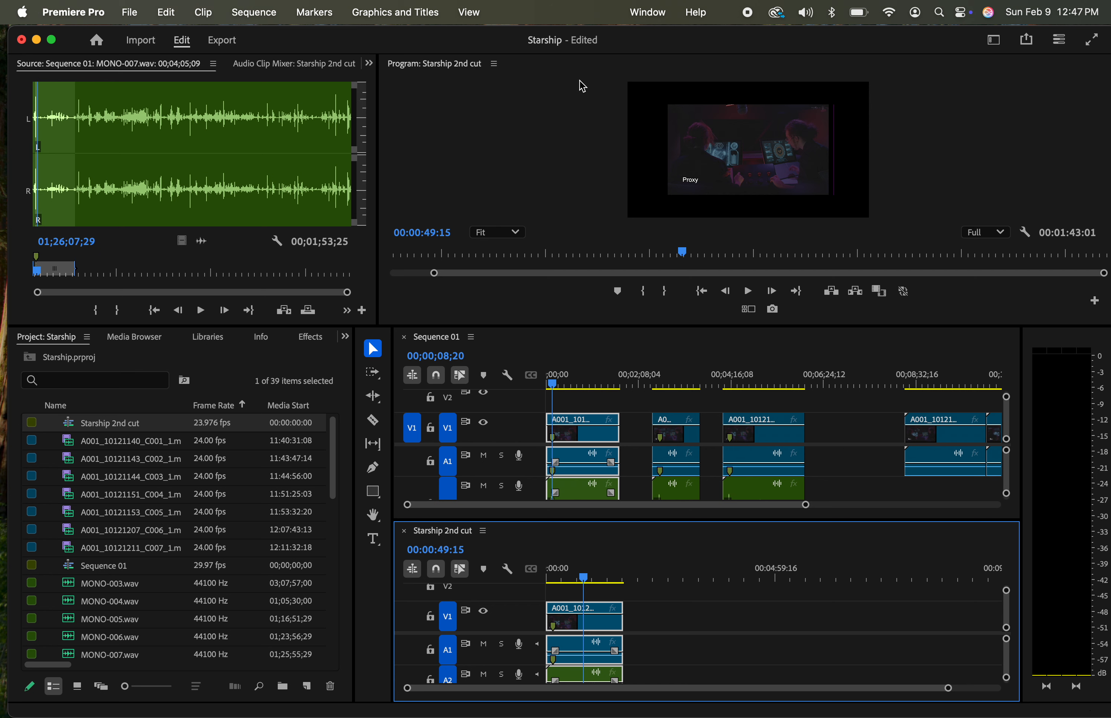
# Set the editing mode of Starship 2nd cut to HDV 720p in the sequence settings
pyautogui.click(251, 14)
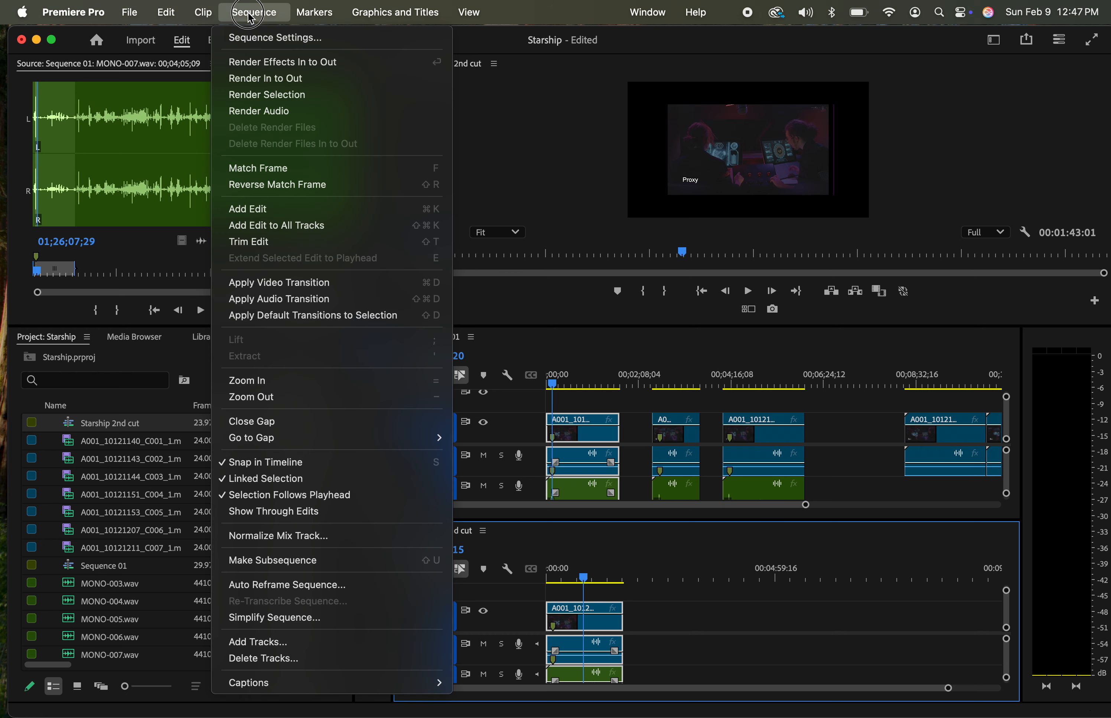
pyautogui.click(257, 38)
pyautogui.click(477, 147)
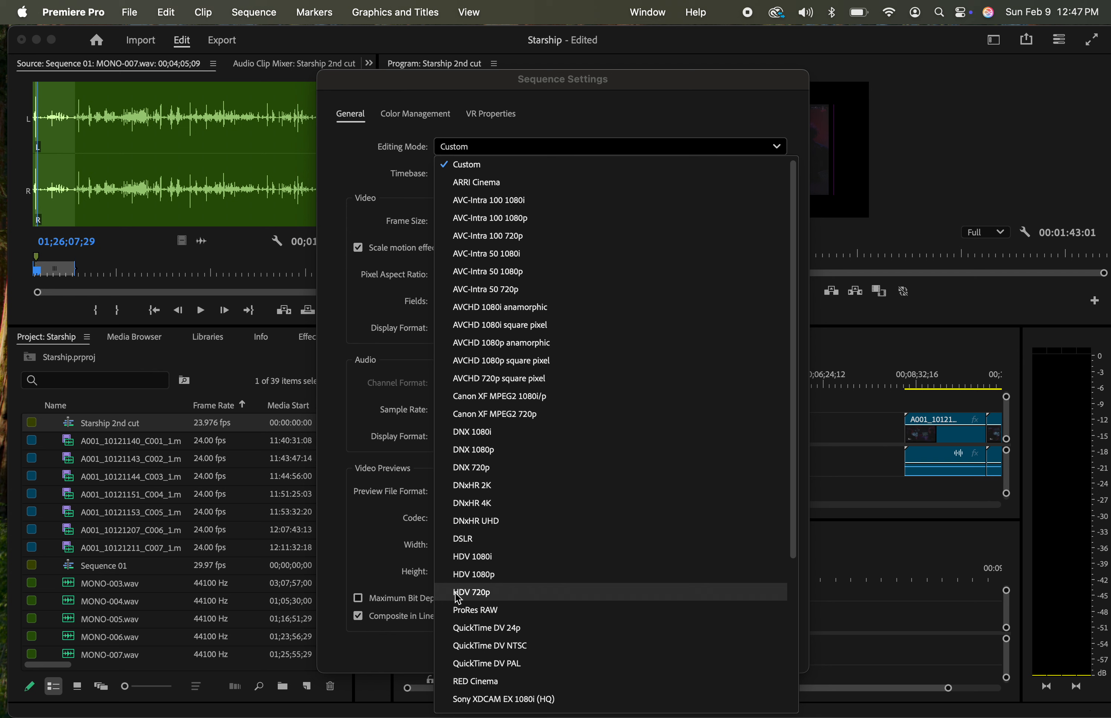
pyautogui.click(488, 600)
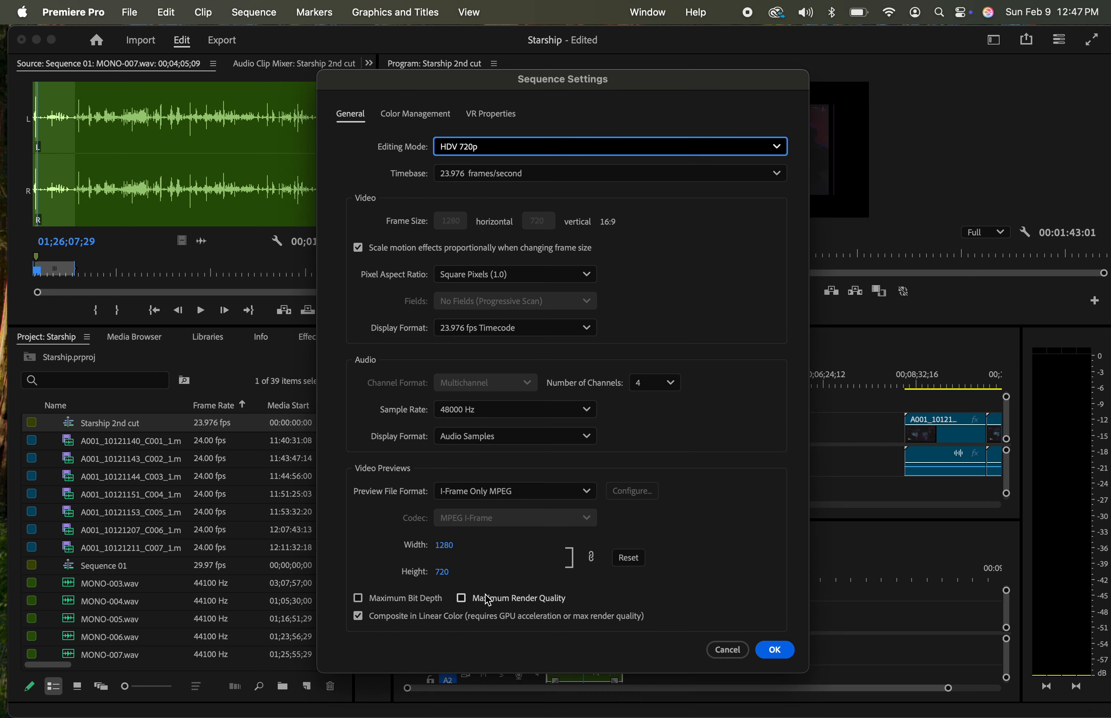
pyautogui.click(779, 652)
pyautogui.click(701, 448)
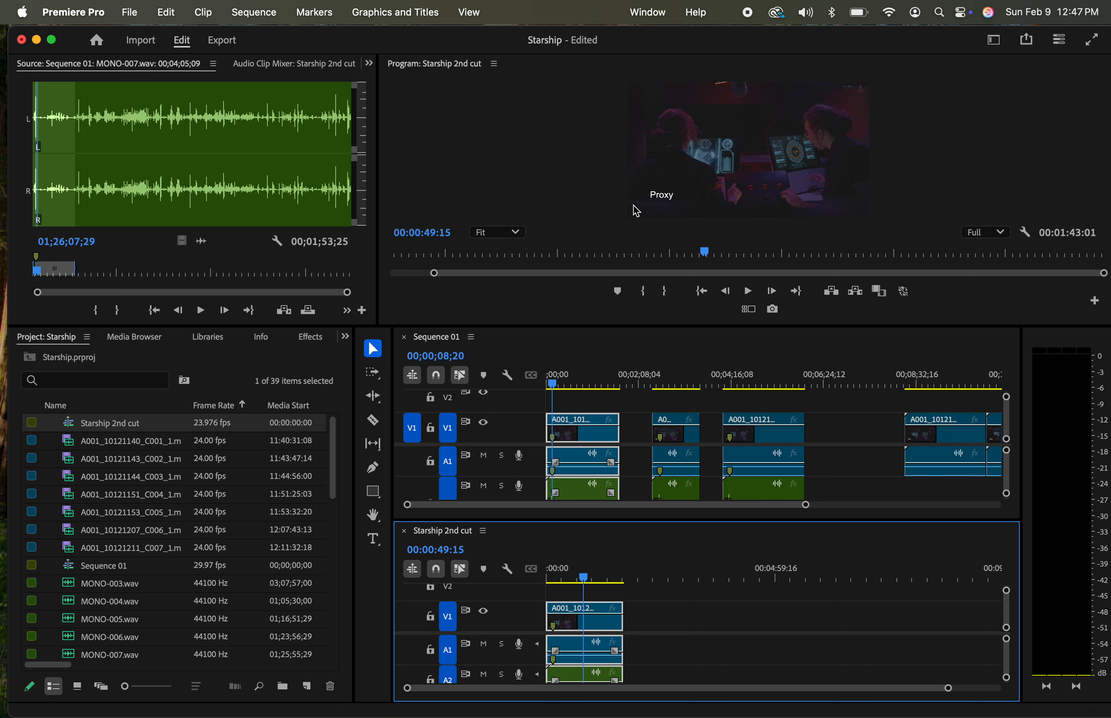
# Copy the third synced group from Sequence 01 into Starship 2nd cut and move it closer to the first group, leaving a gap between them
pyautogui.moveTo(553, 380); pyautogui.dragTo(735, 384)
pyautogui.moveTo(757, 439); pyautogui.dragTo(845, 630)
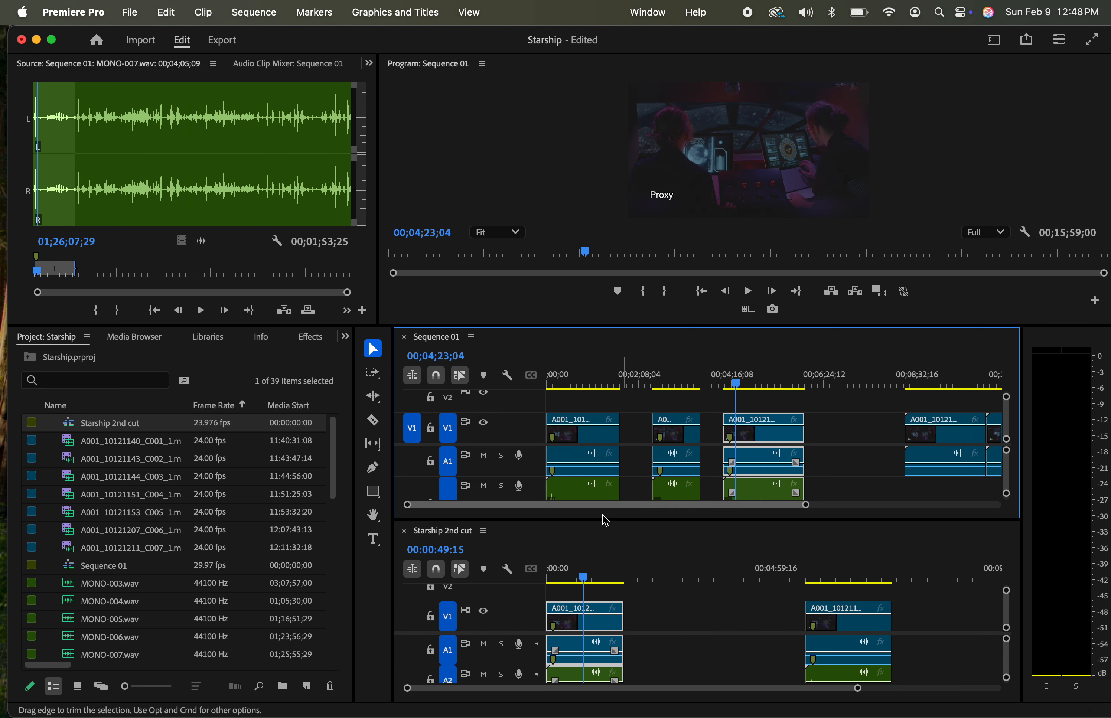
pyautogui.moveTo(576, 579)
pyautogui.mouseDown()
pyautogui.moveTo(556, 571)
pyautogui.moveTo(616, 571)
pyautogui.moveTo(570, 572)
pyautogui.mouseUp()
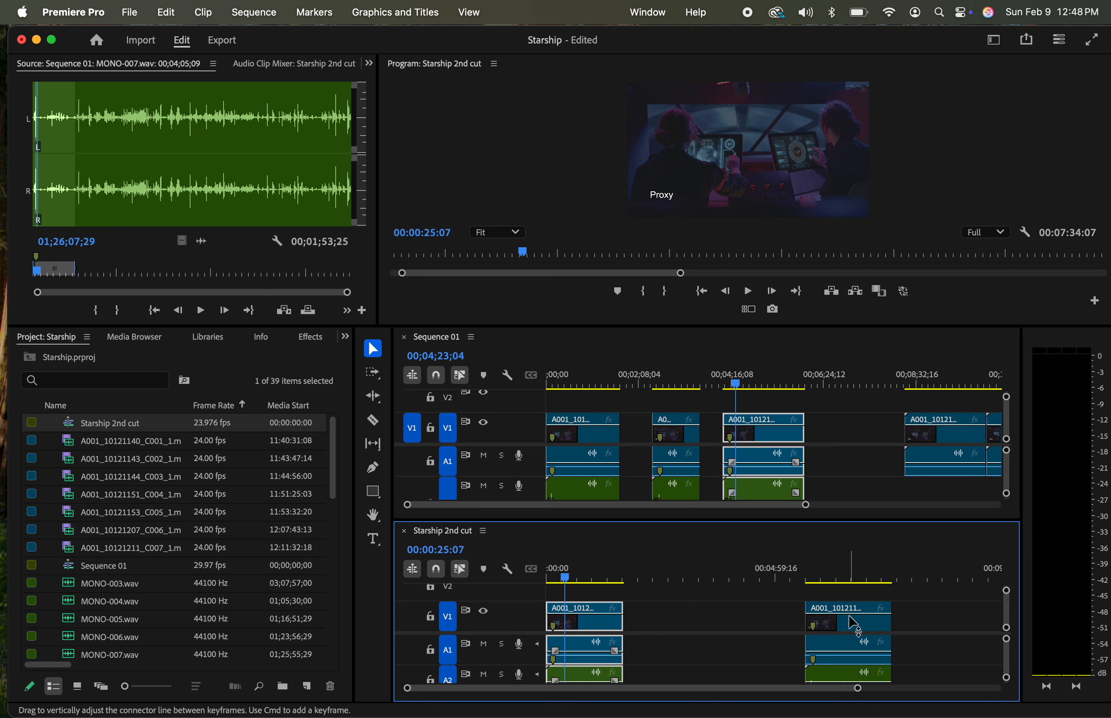
pyautogui.moveTo(847, 625); pyautogui.dragTo(766, 613)
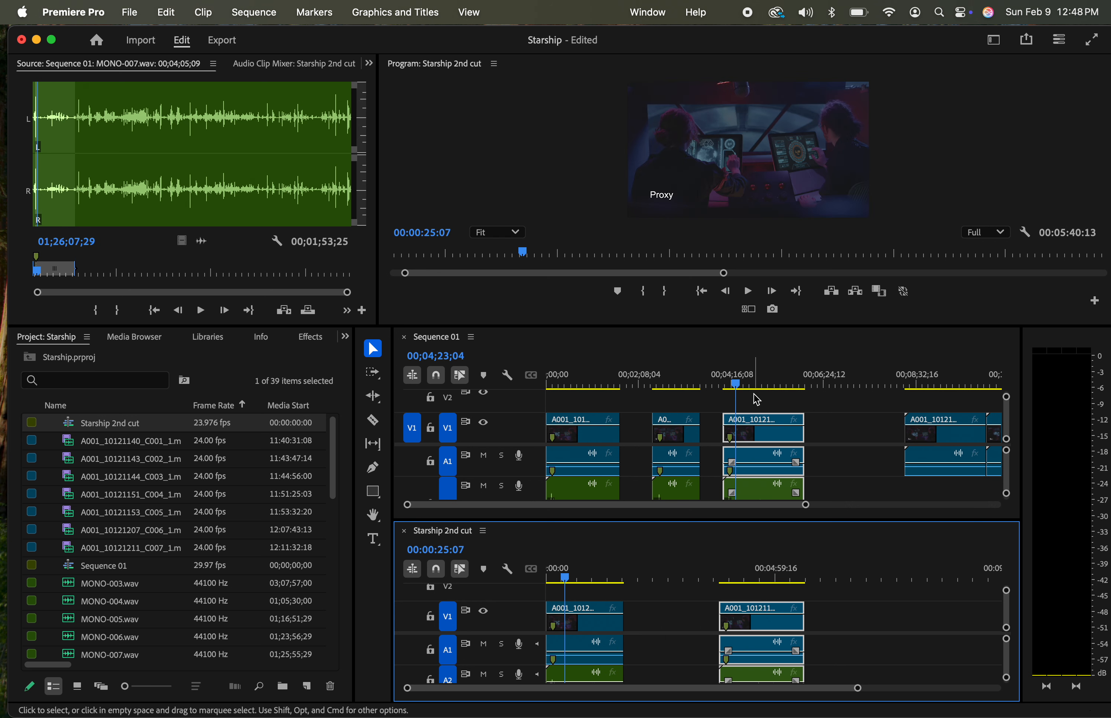
# Deselect the clips in Sequence 01, add a sequence marker at 00;04;23;04 and open its settings
pyautogui.click(841, 417)
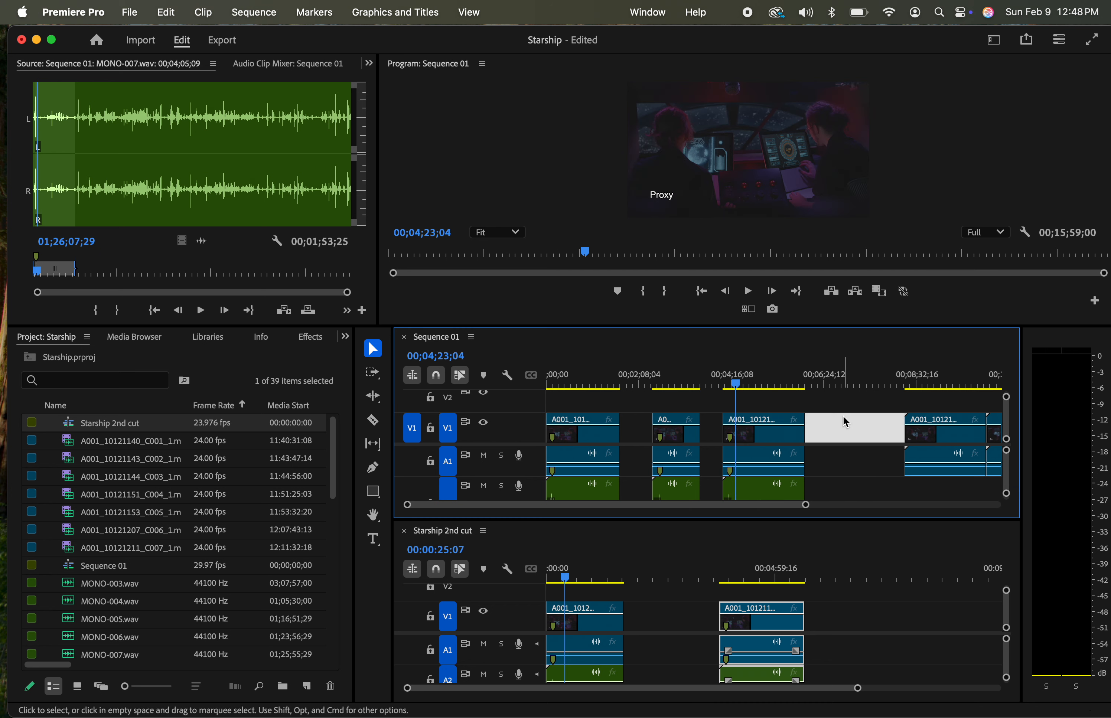
pyautogui.click(826, 403)
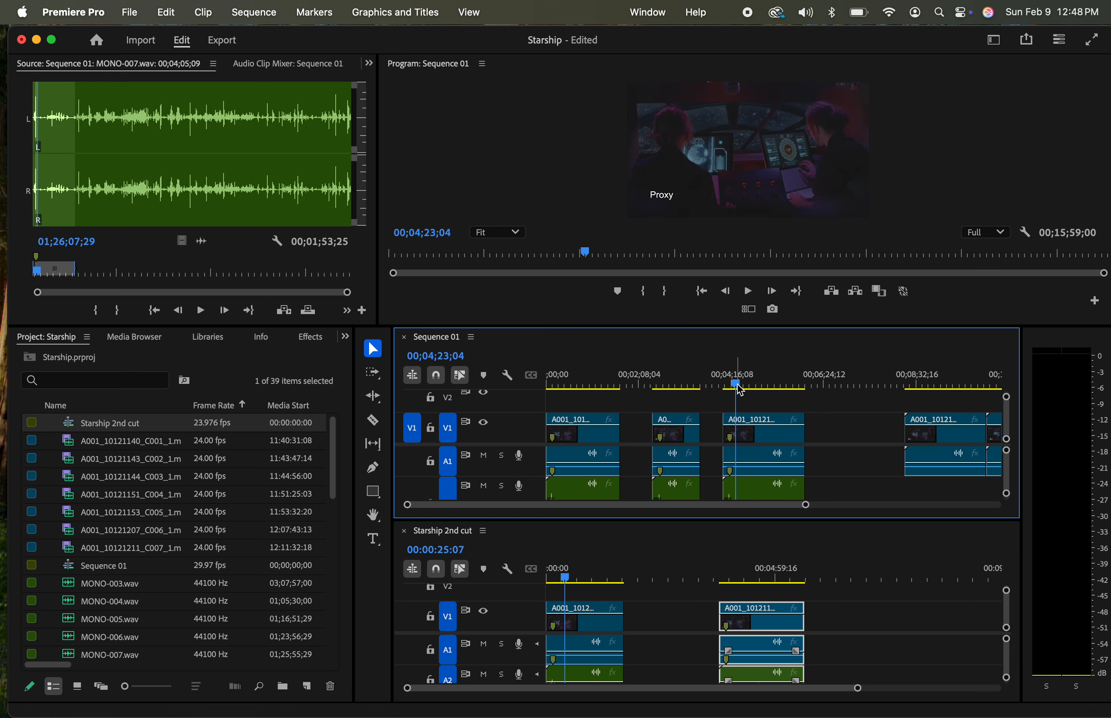
pyautogui.click(853, 415)
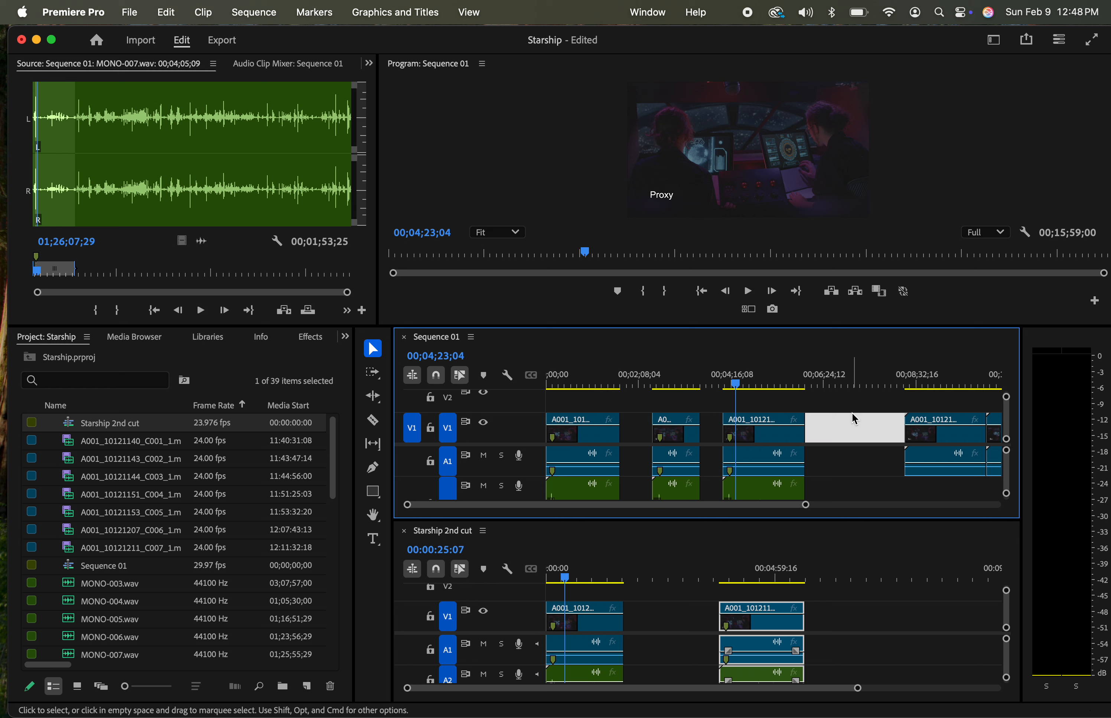
pyautogui.click(830, 411)
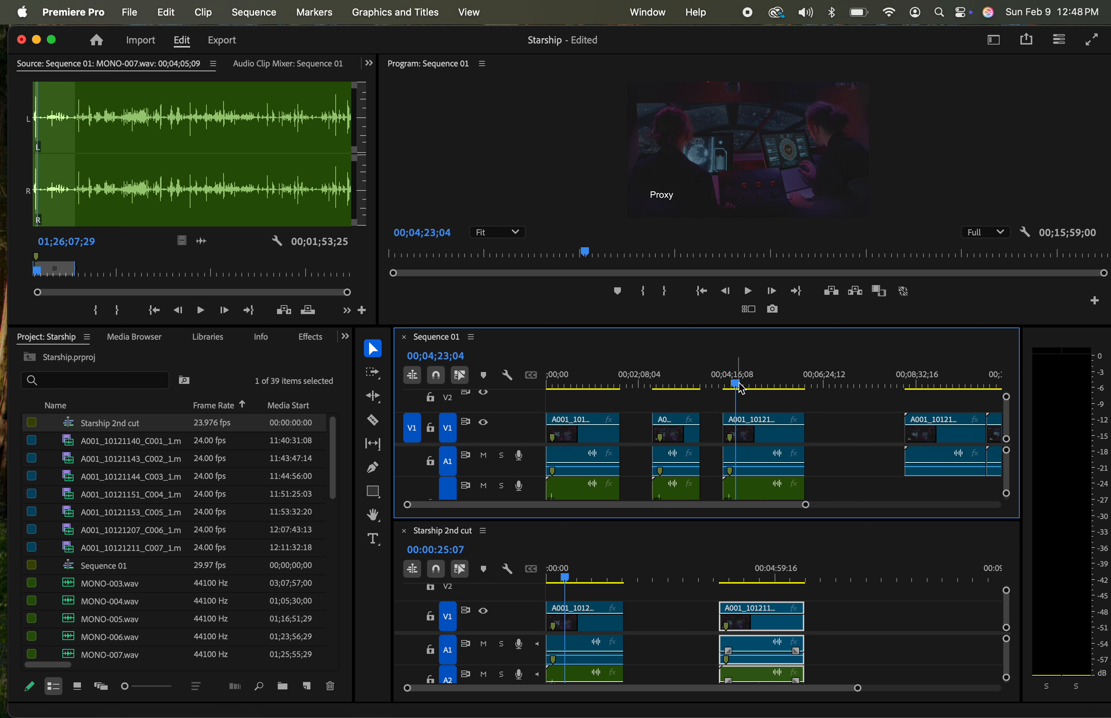
pyautogui.press('m')
pyautogui.press('m')
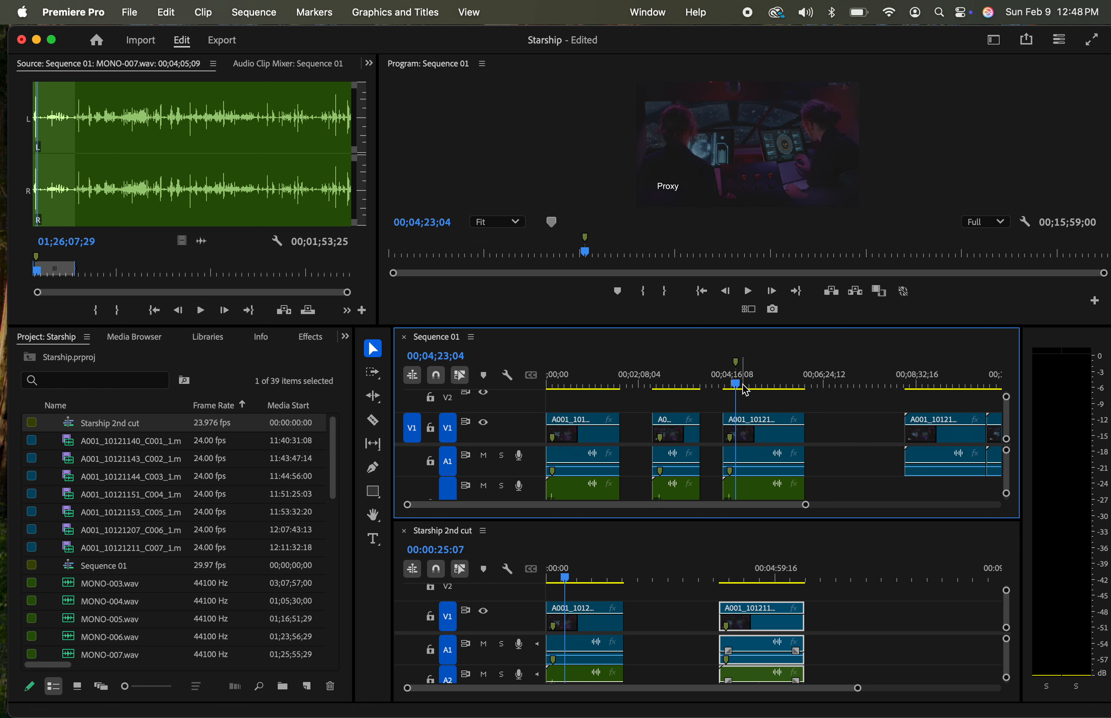
# Colour the new marker white and name it "master shot"
pyautogui.click(504, 284)
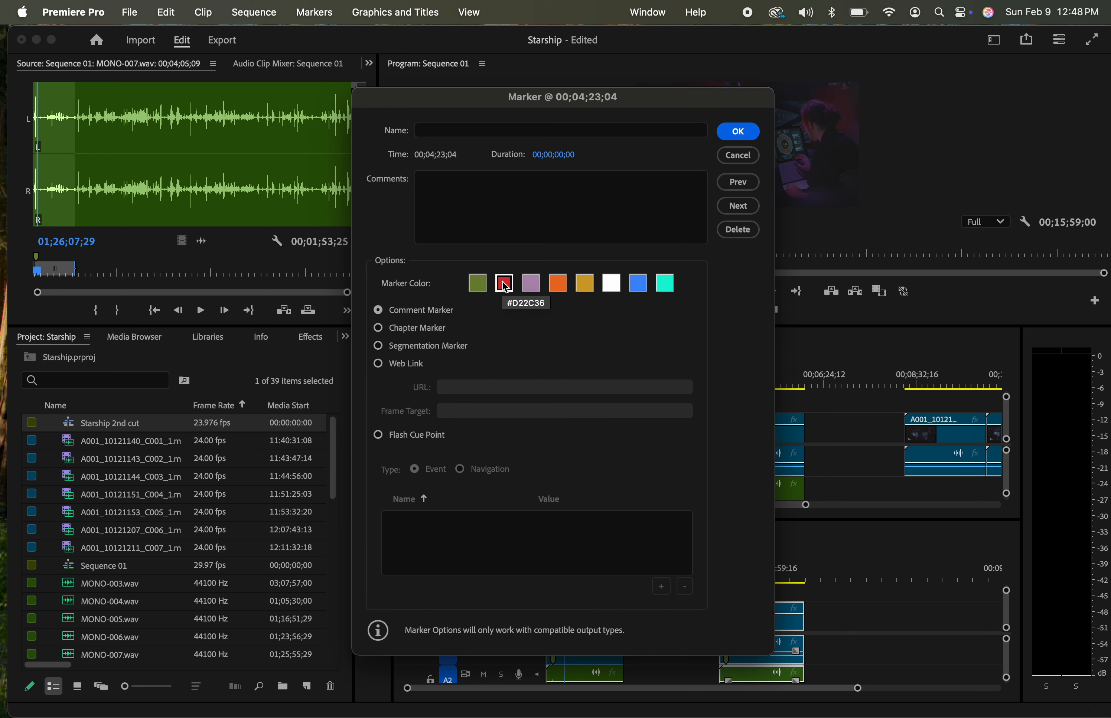
pyautogui.click(558, 284)
pyautogui.click(611, 284)
pyautogui.click(467, 131)
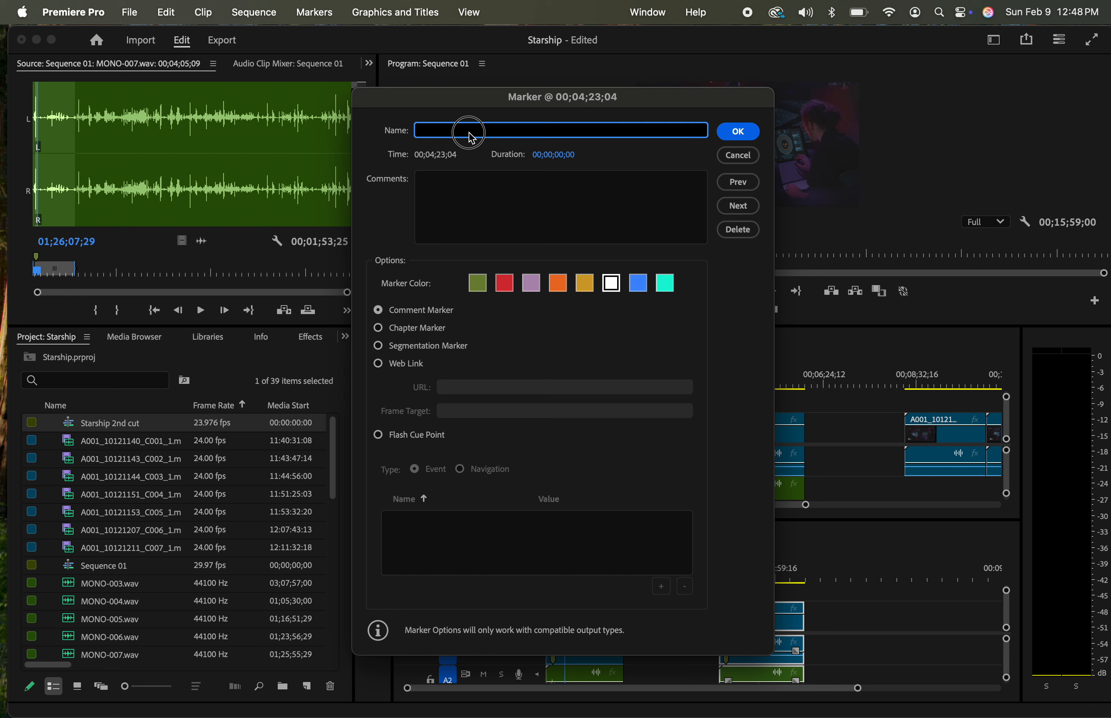
pyautogui.write('master shot')
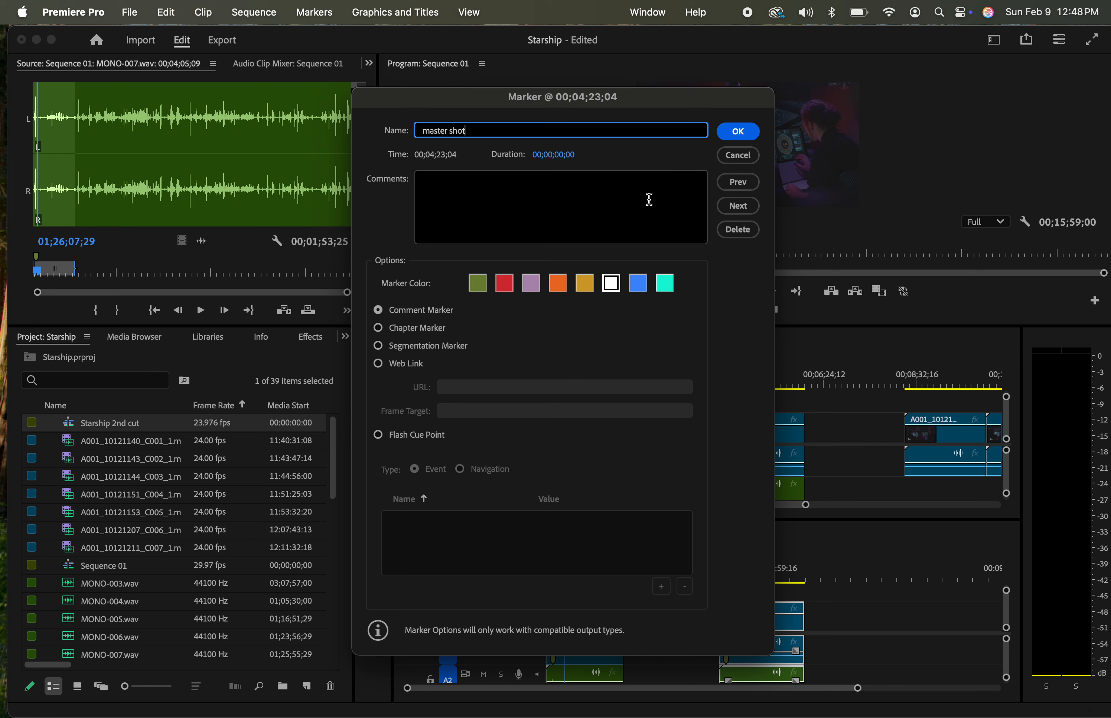
pyautogui.click(749, 136)
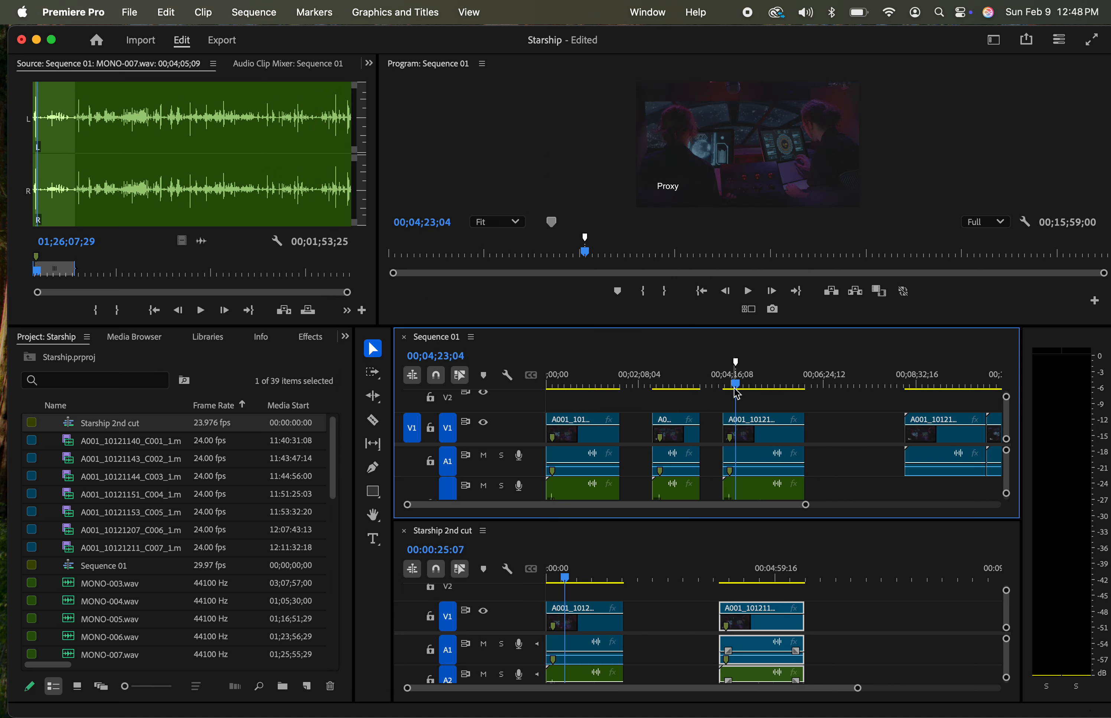
# Give the master shot marker a duration and stretch it over the first three synced groups, from 00;00;00;05 to 00;05;59;04
pyautogui.moveTo(734, 391); pyautogui.dragTo(681, 391)
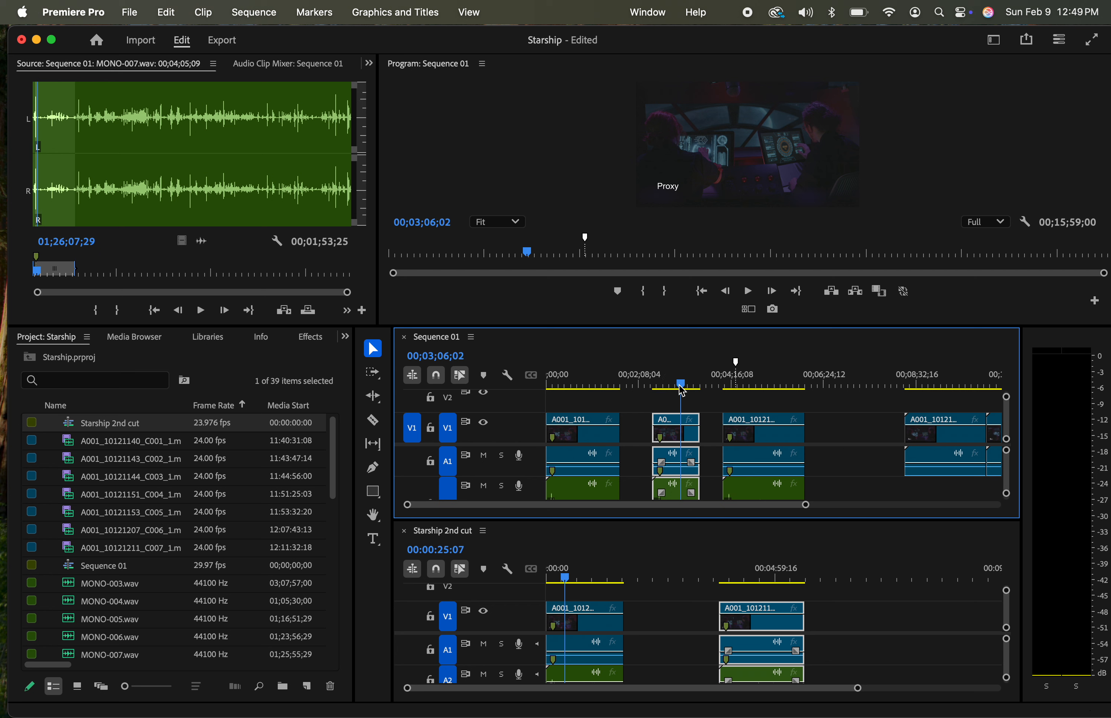
pyautogui.doubleClick(736, 363)
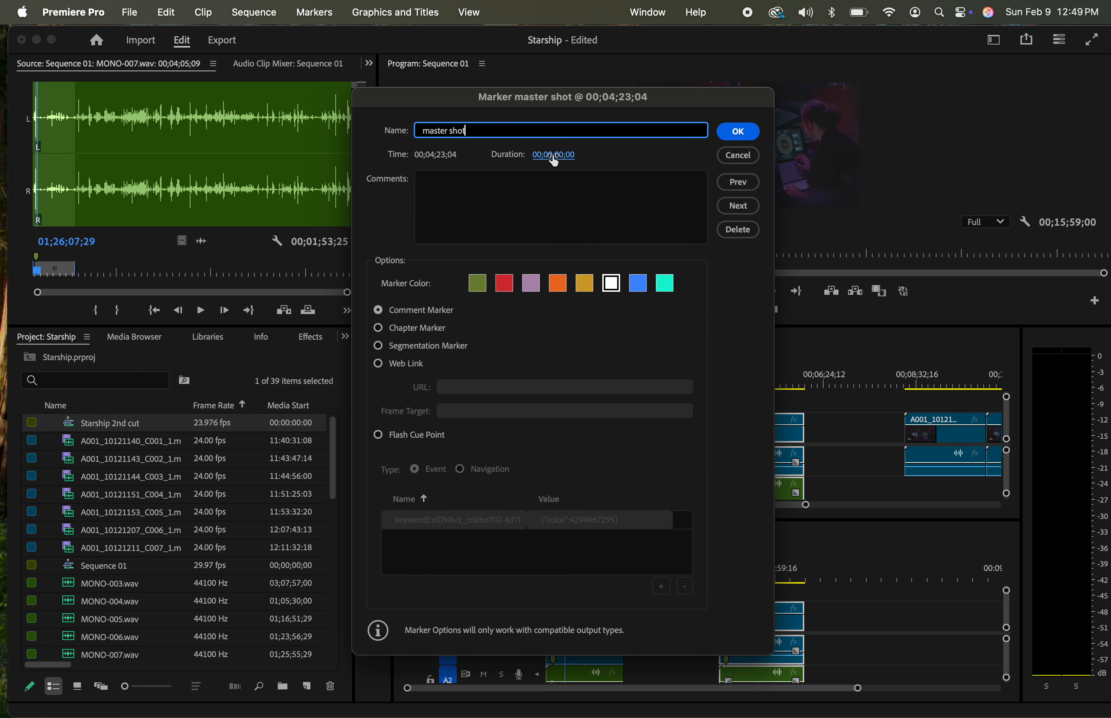
pyautogui.moveTo(550, 155); pyautogui.dragTo(757, 147)
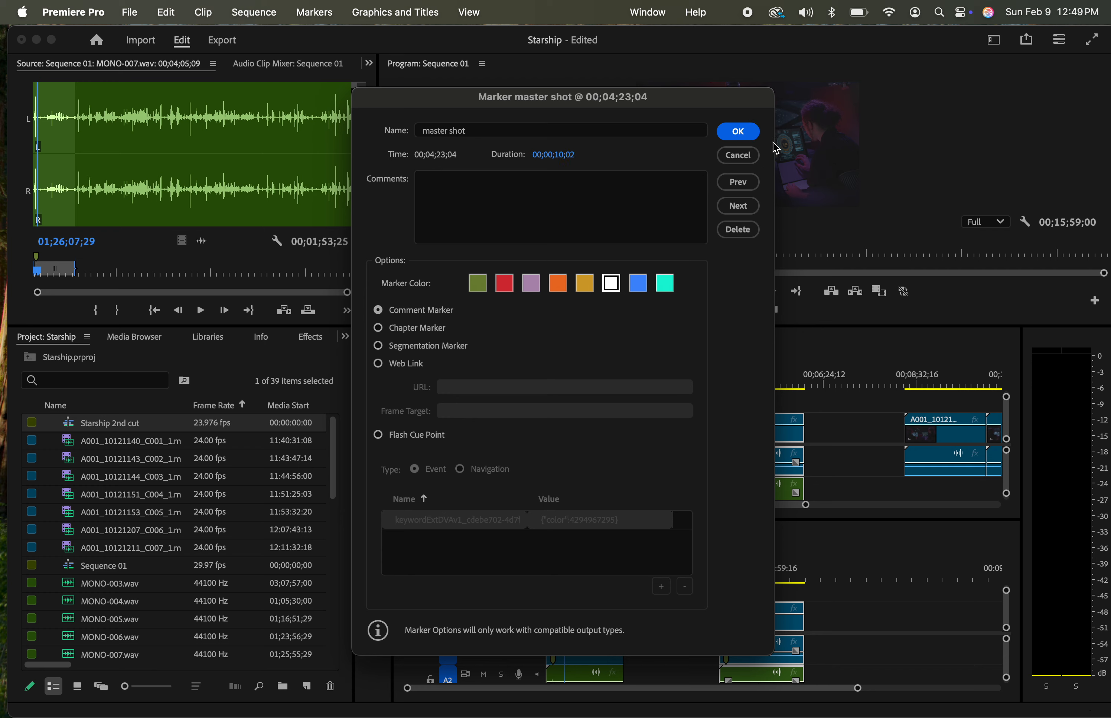
pyautogui.click(738, 132)
pyautogui.moveTo(738, 367); pyautogui.dragTo(549, 362)
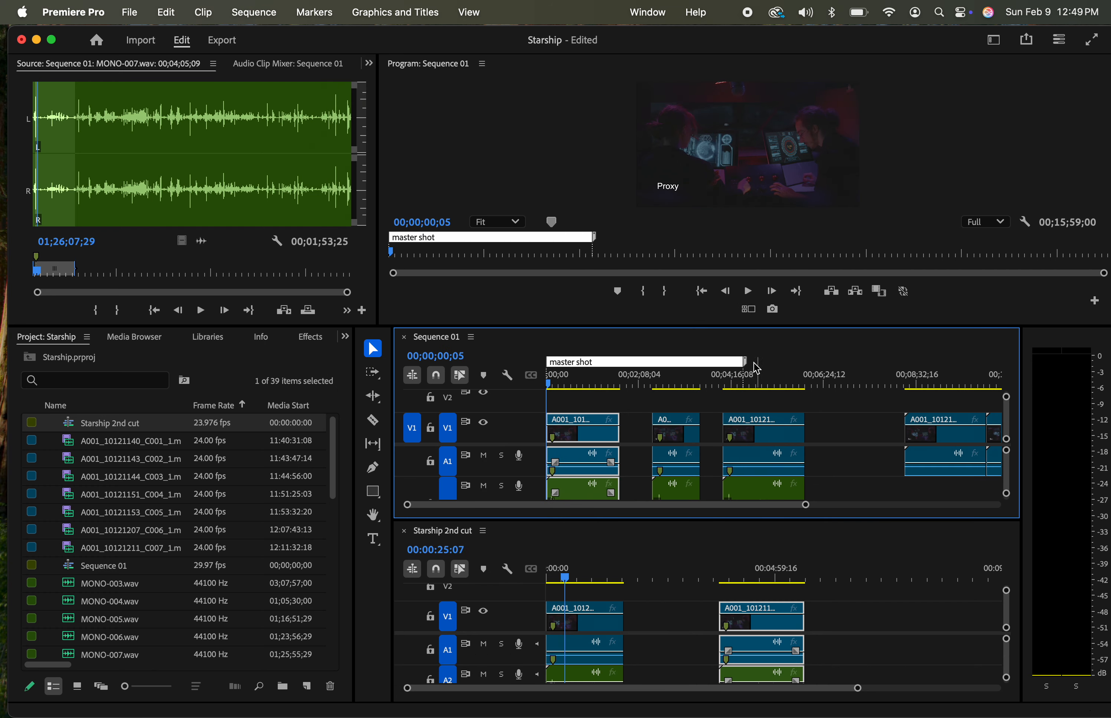
pyautogui.moveTo(746, 361); pyautogui.dragTo(810, 363)
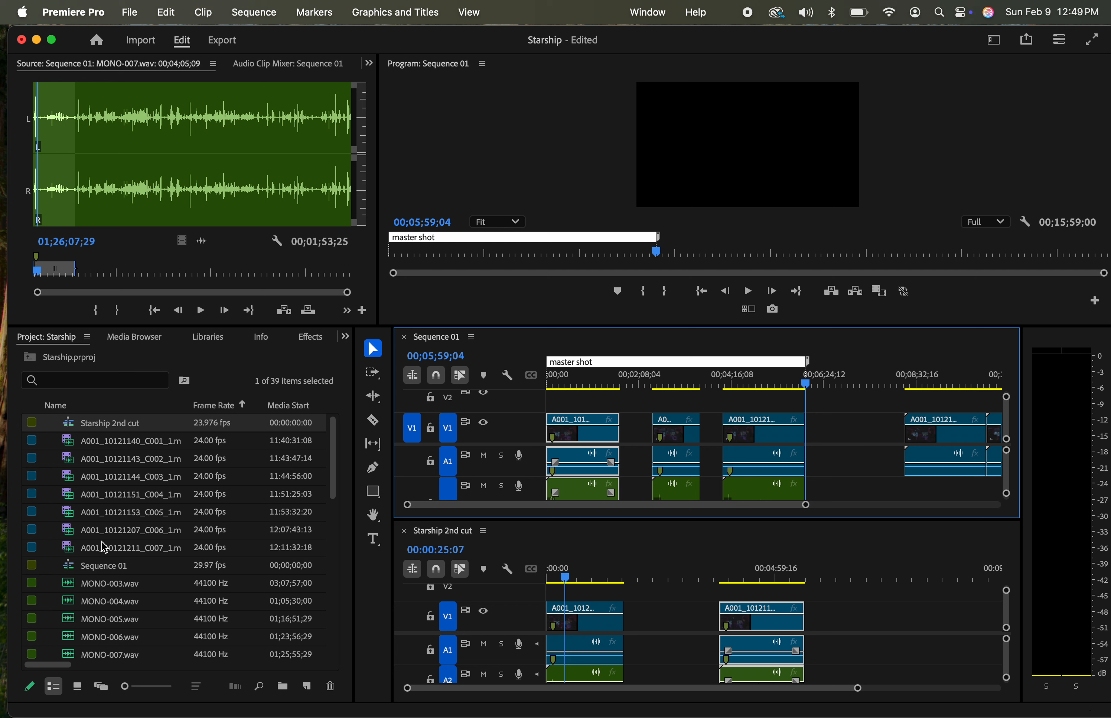
# Try to import the zip archive of the Starship audio FOLDER from Finder into the project
pyautogui.scroll(-8, 92, 473)
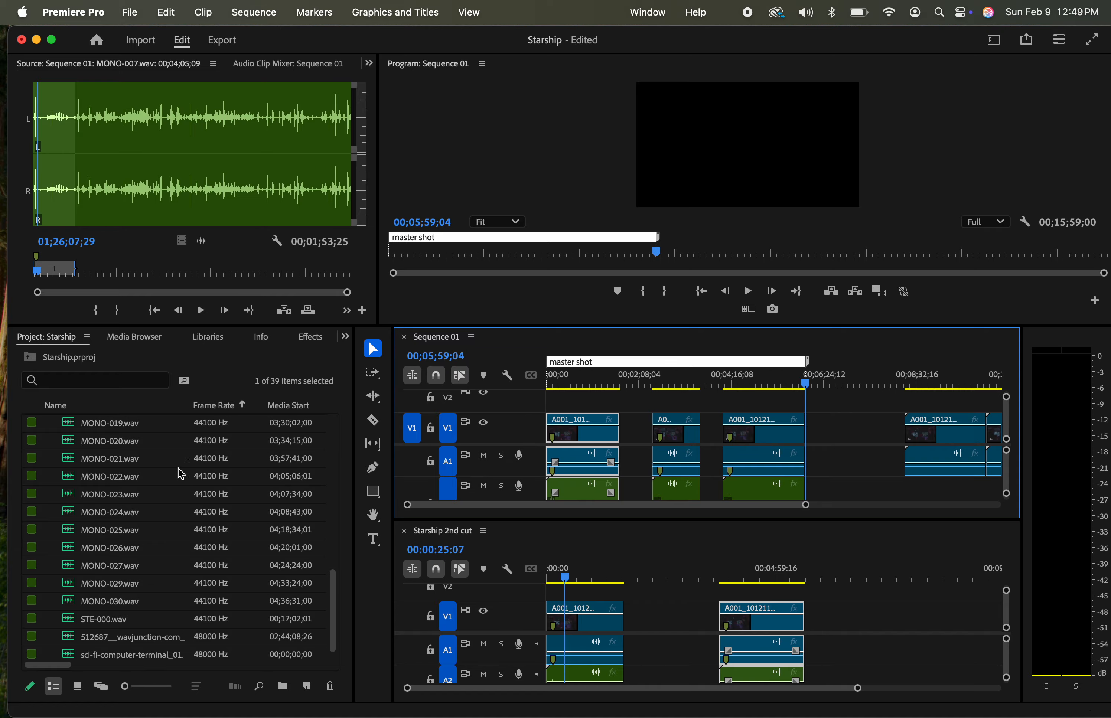
pyautogui.hotkey('ctrl', 'Up')
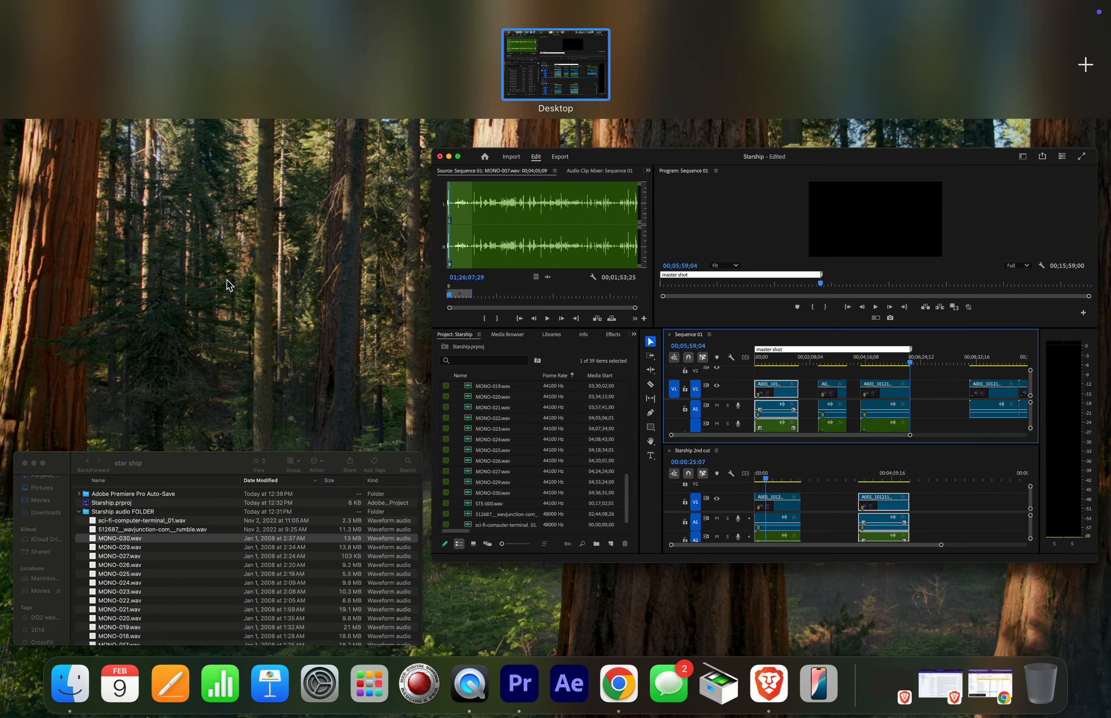
pyautogui.click(287, 584)
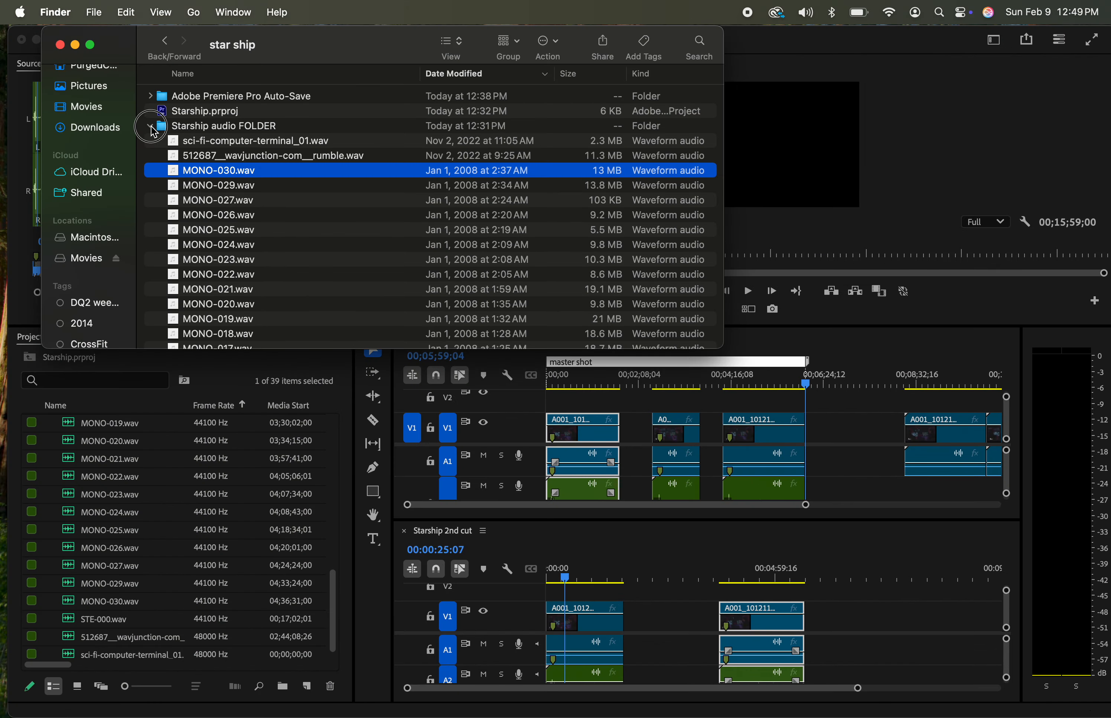
pyautogui.click(151, 126)
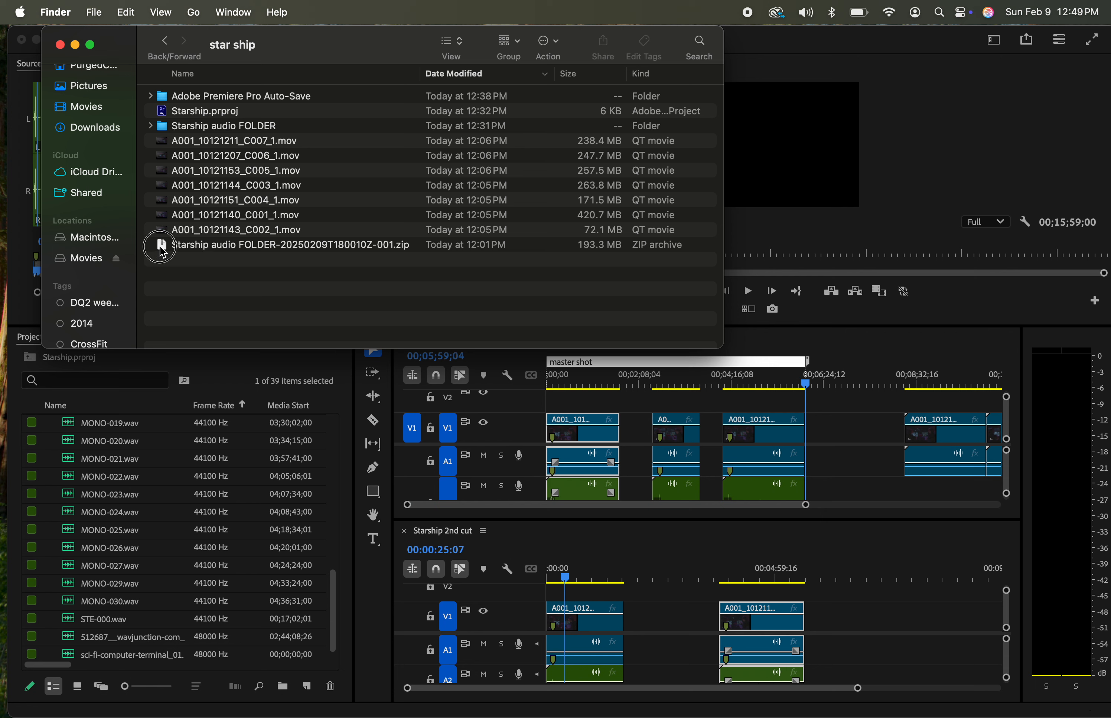
pyautogui.click(162, 251)
pyautogui.moveTo(164, 252); pyautogui.dragTo(205, 464)
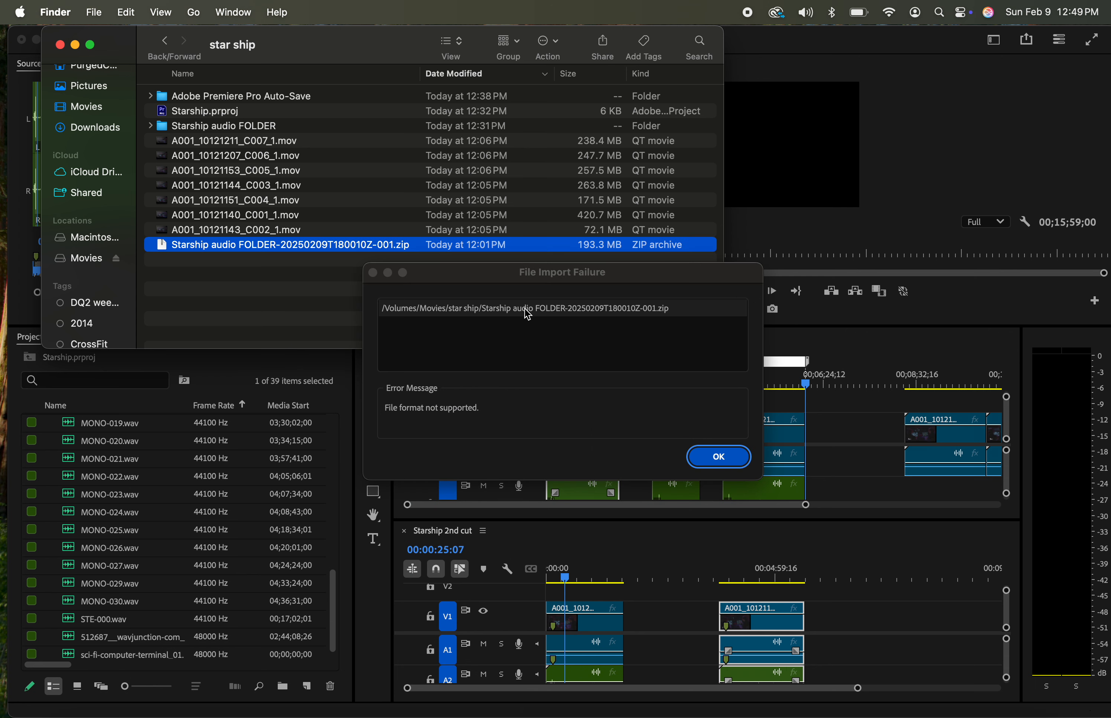
pyautogui.click(718, 456)
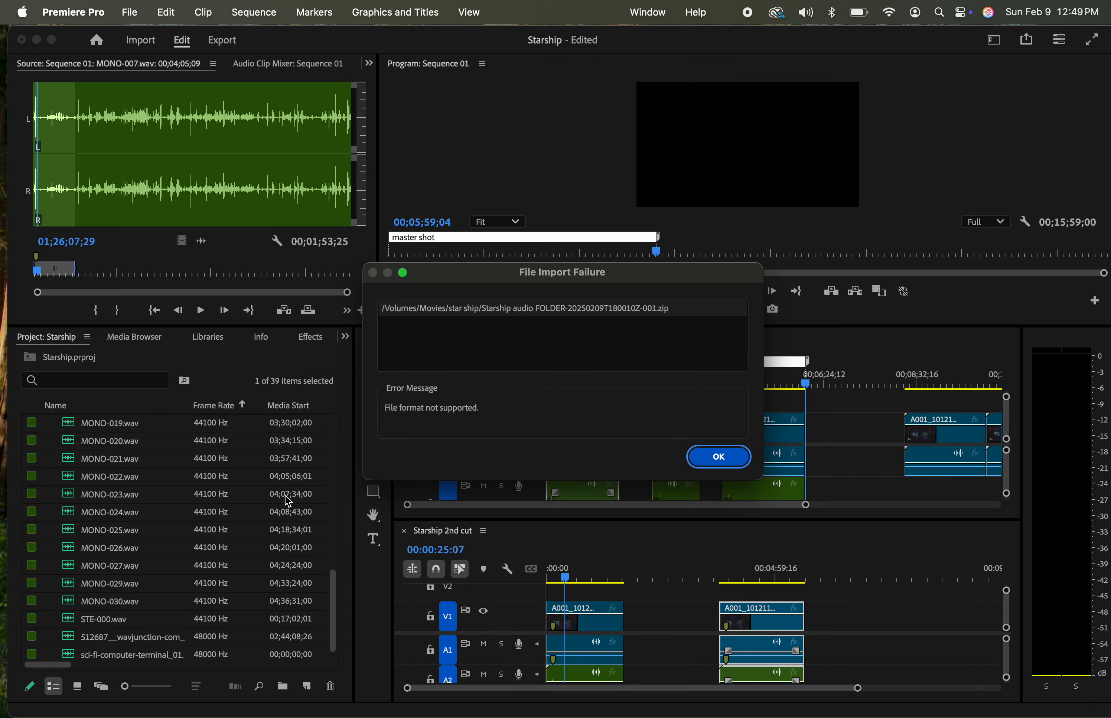
pyautogui.click(719, 456)
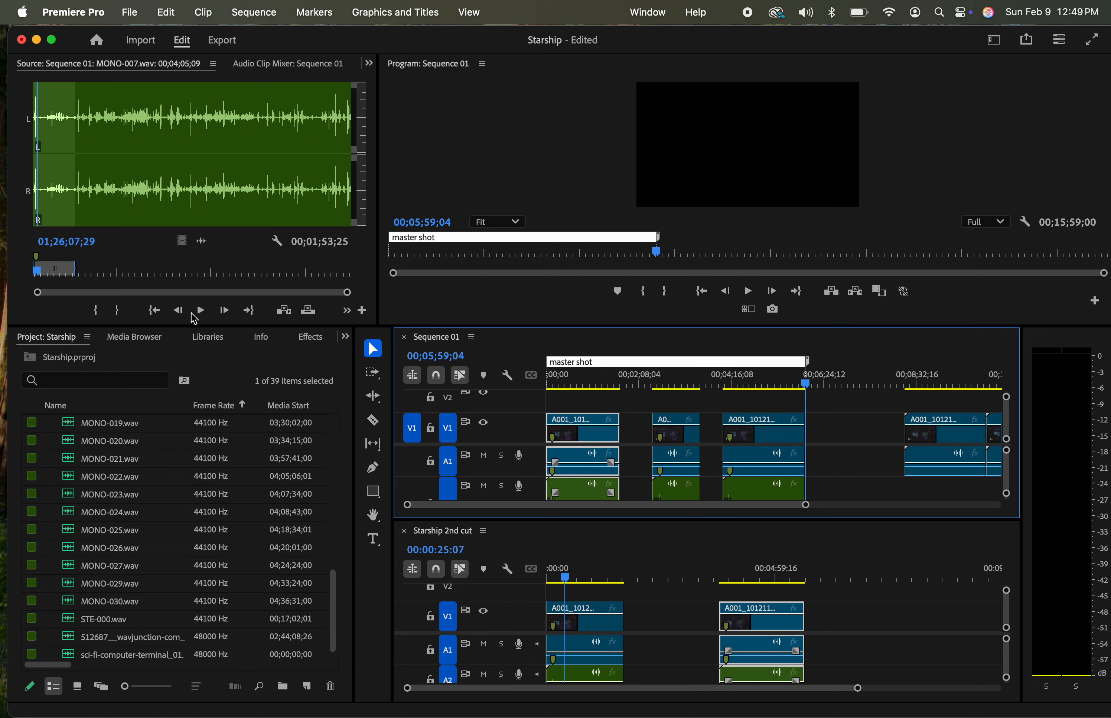
# Switch to Finder to locate the Starship audio FOLDER, and return to Premiere Pro
pyautogui.hotkey('ctrl', 'Up')
pyautogui.click(241, 589)
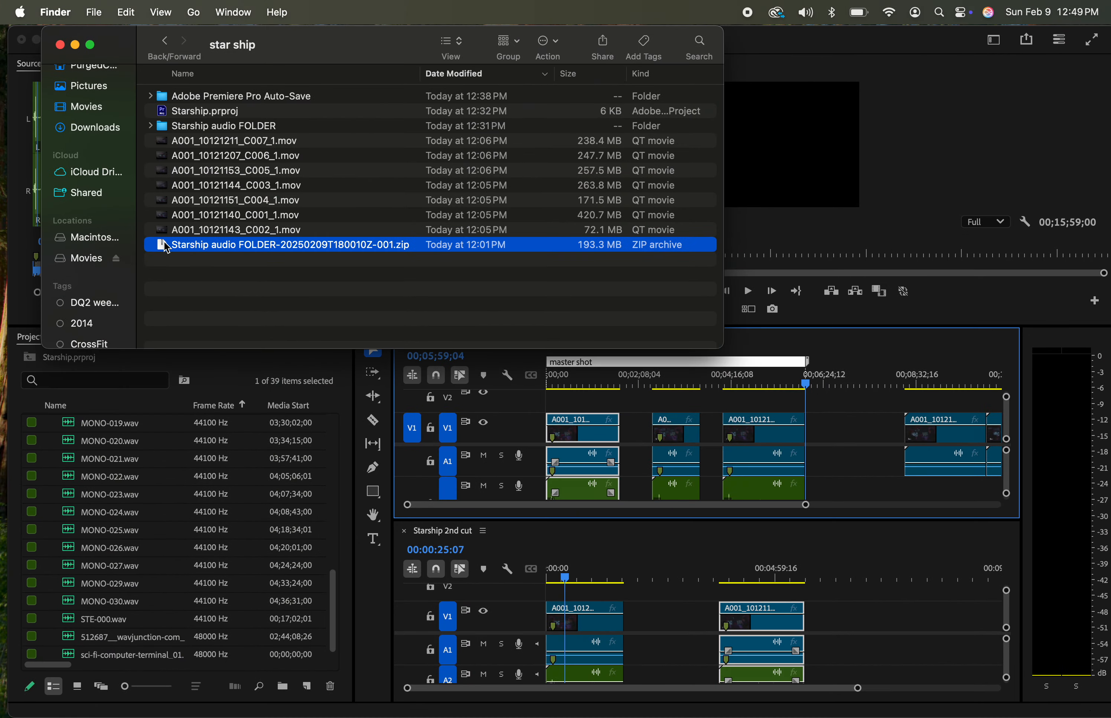
pyautogui.click(156, 128)
pyautogui.click(151, 127)
pyautogui.click(154, 127)
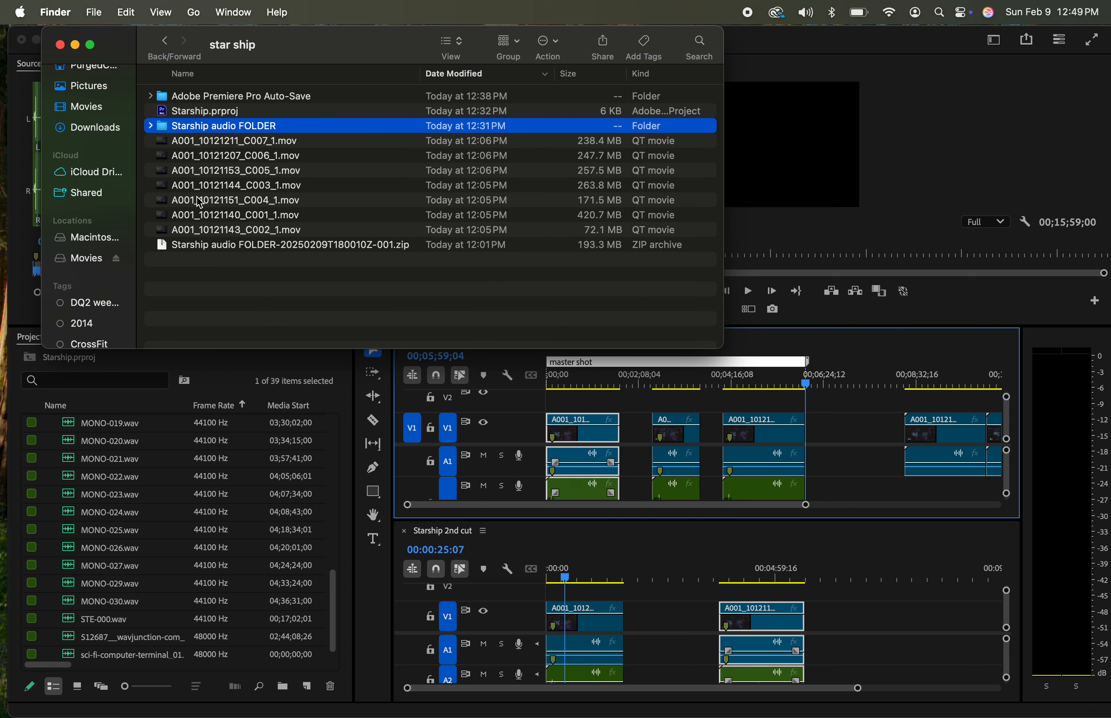
pyautogui.click(539, 459)
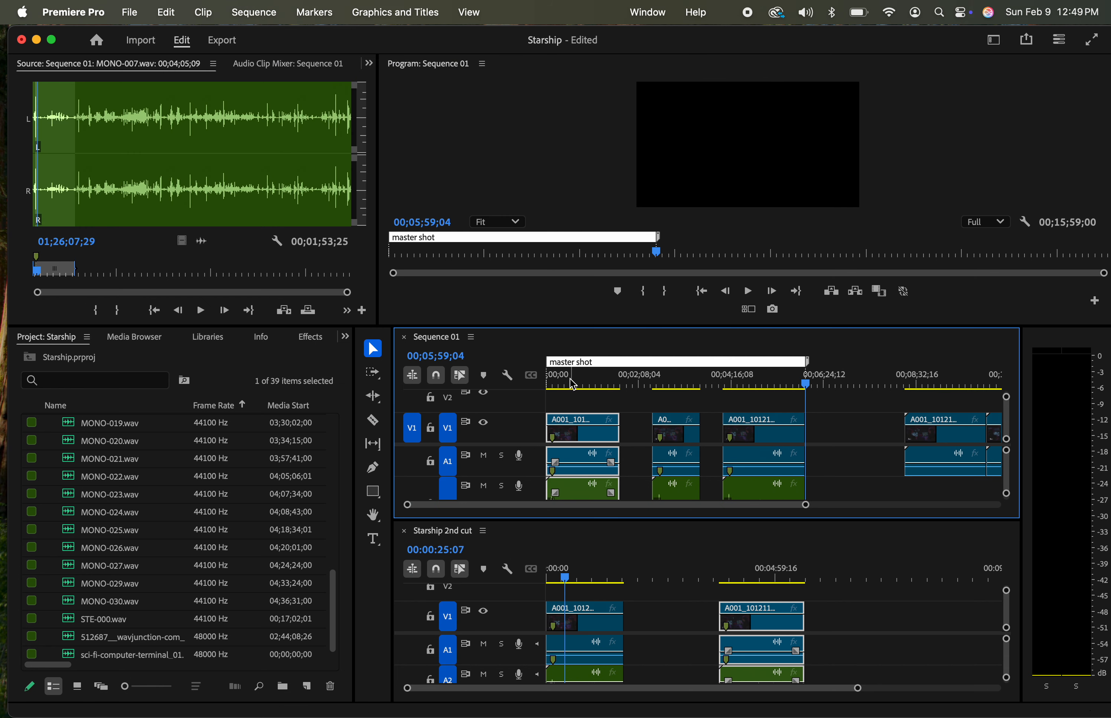
# Examine the slate of the first clip in Sequence 01 at 00;00;07;06 in a temporarily enlarged Program monitor
pyautogui.click(555, 383)
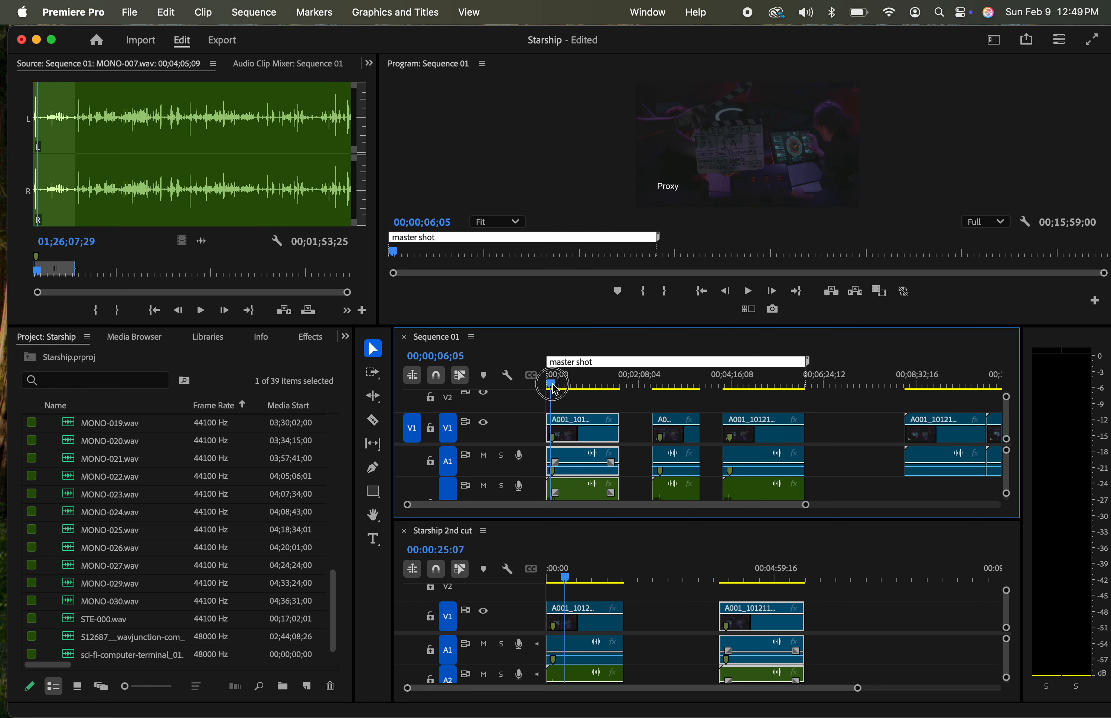
pyautogui.moveTo(558, 390); pyautogui.dragTo(551, 388)
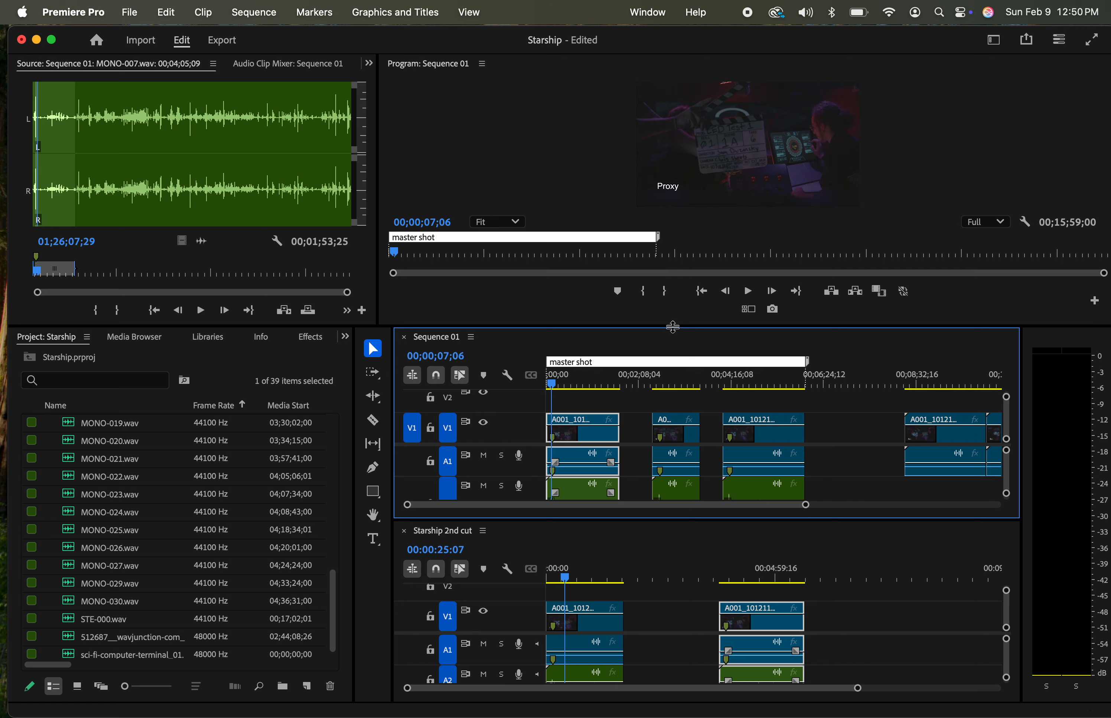
pyautogui.moveTo(673, 326); pyautogui.dragTo(679, 455)
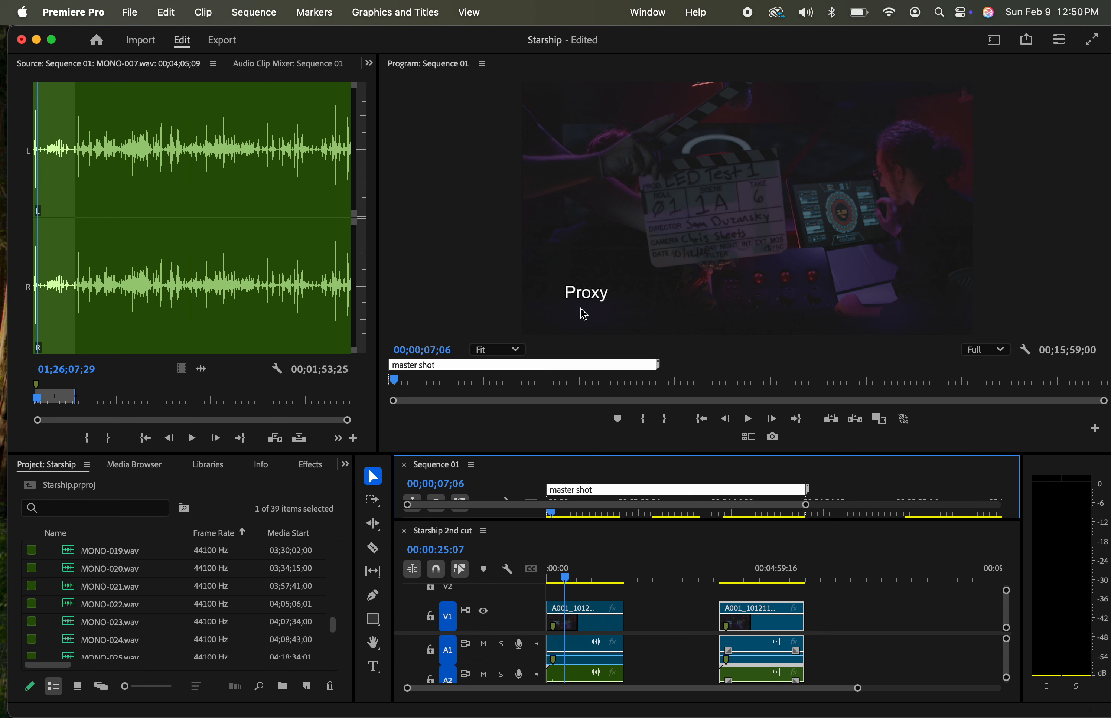
pyautogui.moveTo(555, 462); pyautogui.dragTo(577, 313)
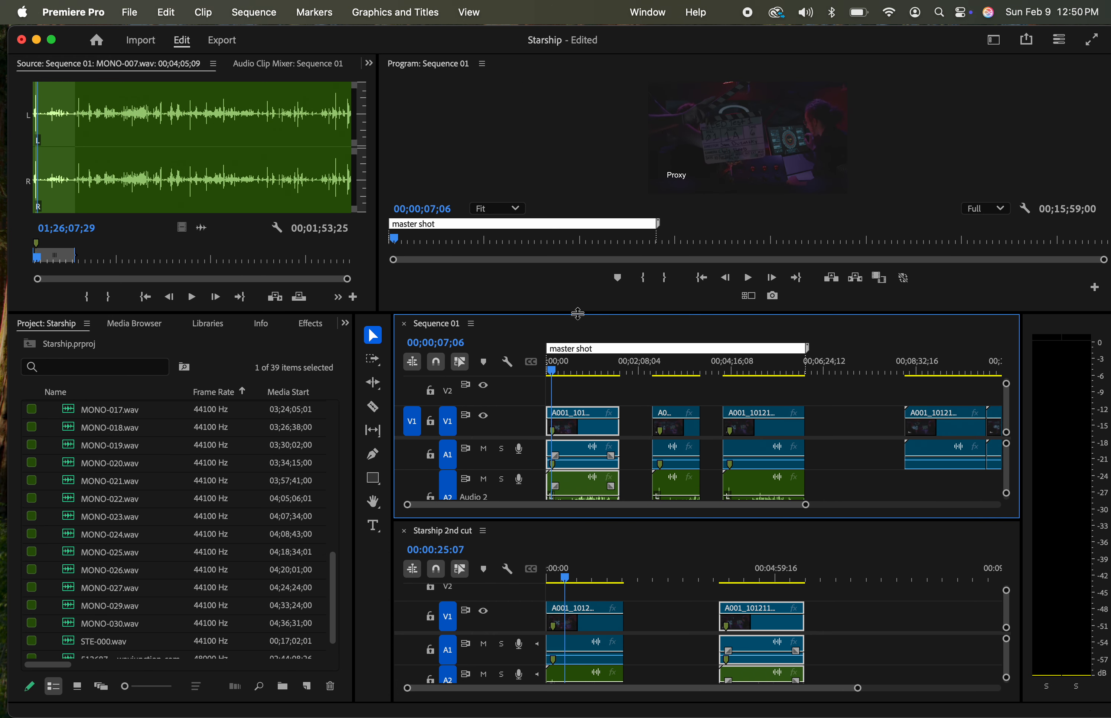